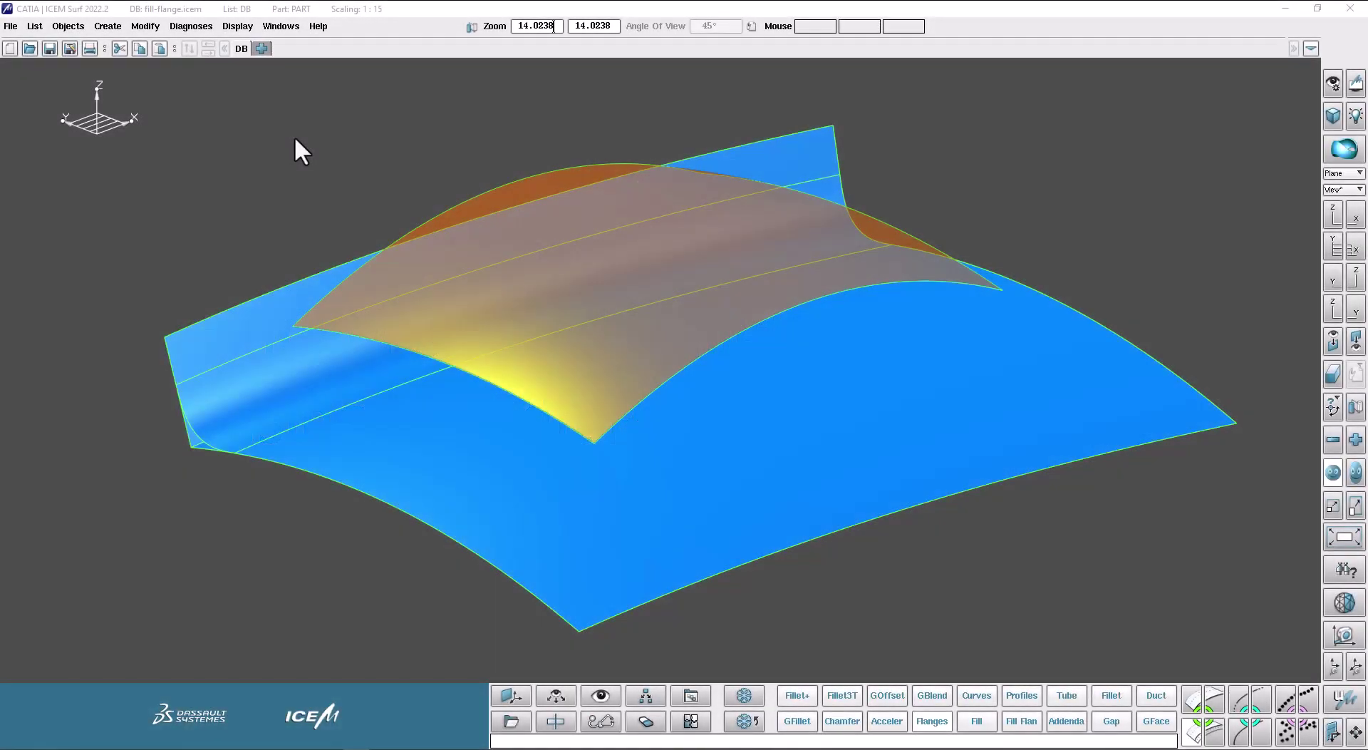
click(335, 131)
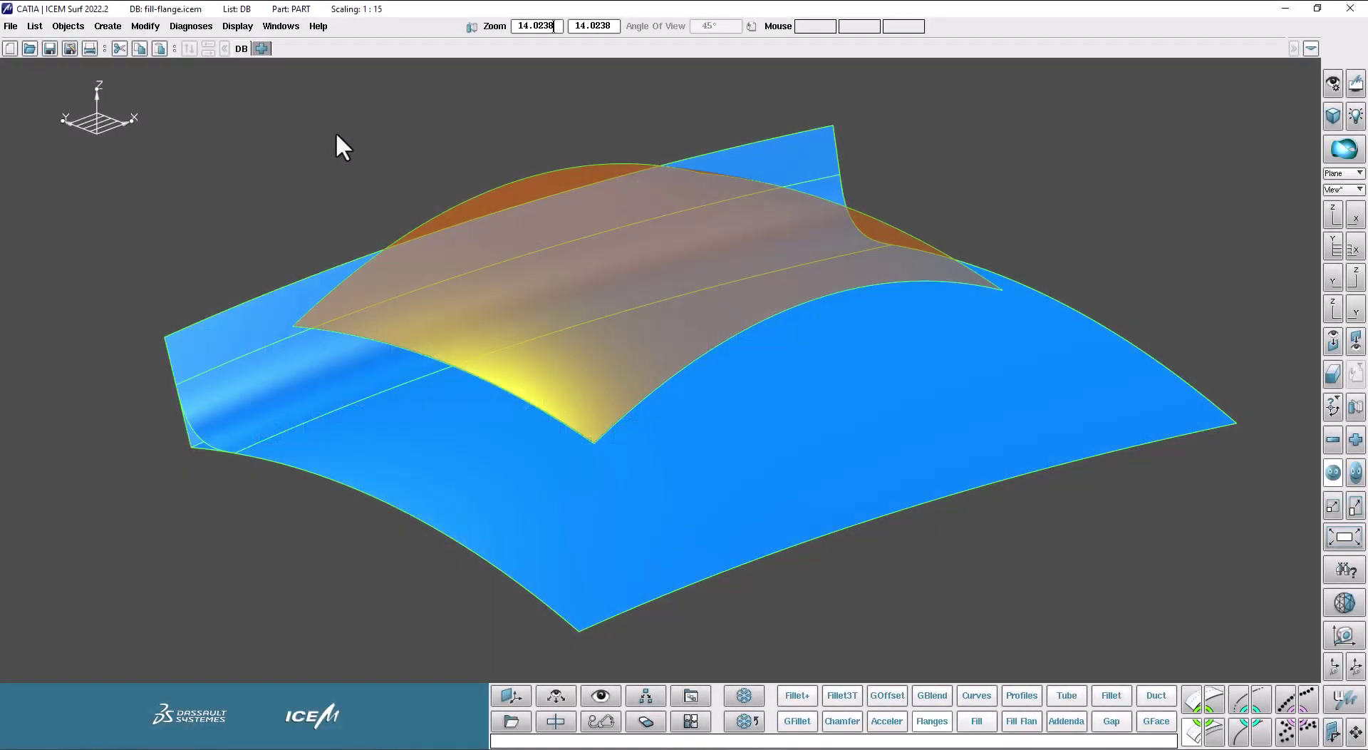
ctrl+shift+click(335, 131)
ctrl+shift+middle_click(336, 131)
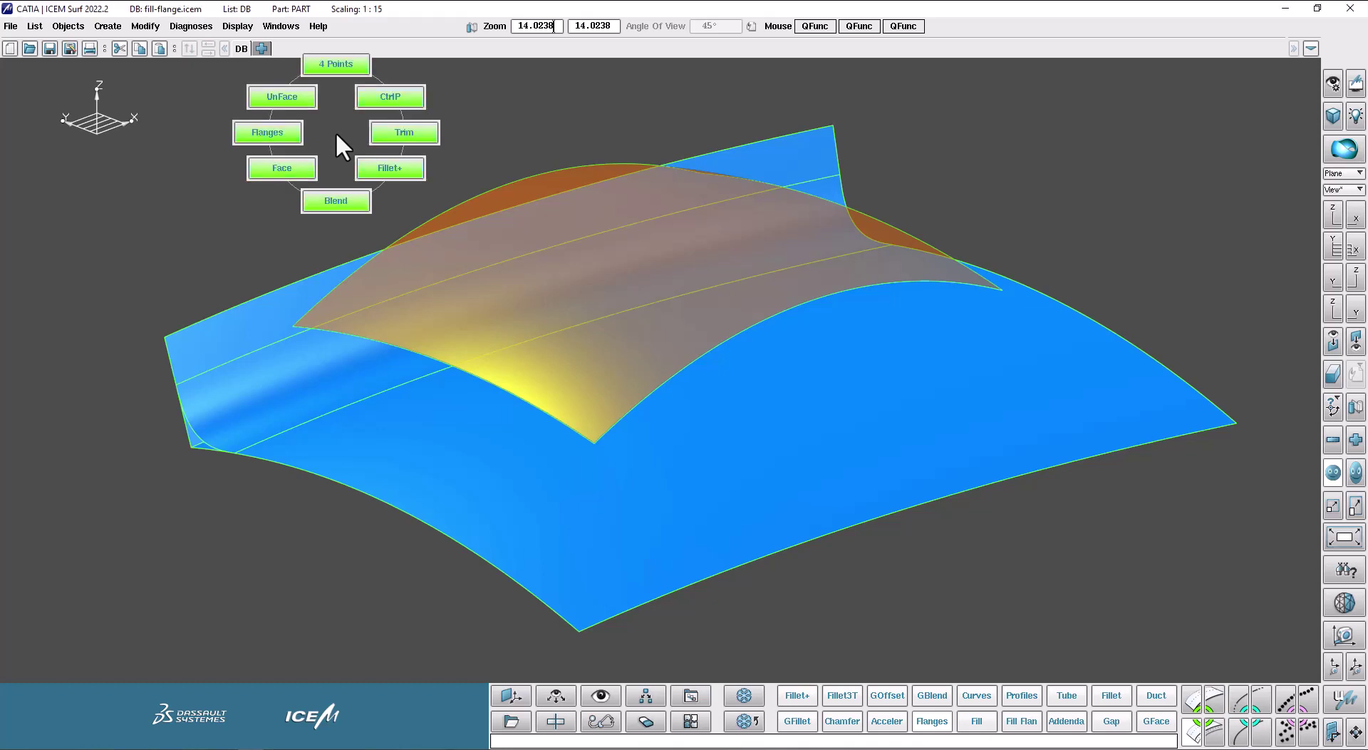
click(378, 165)
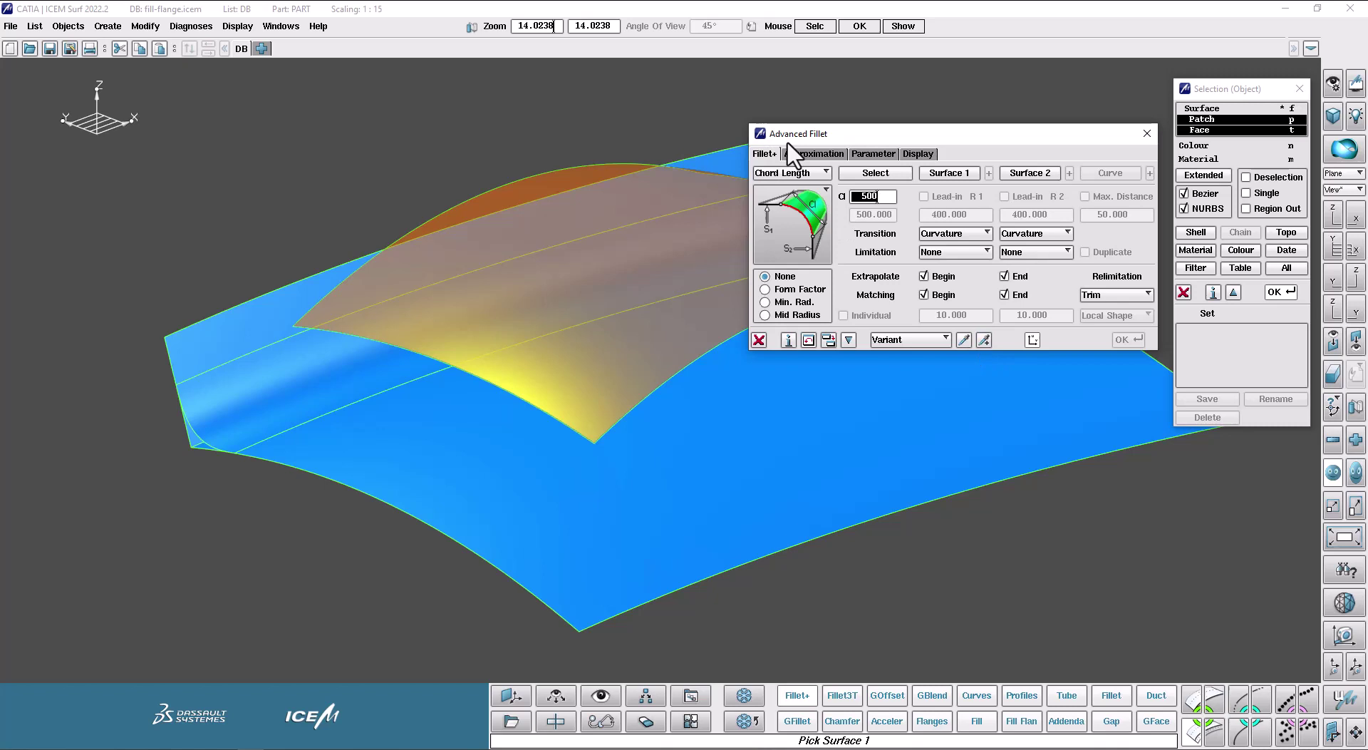
click(759, 339)
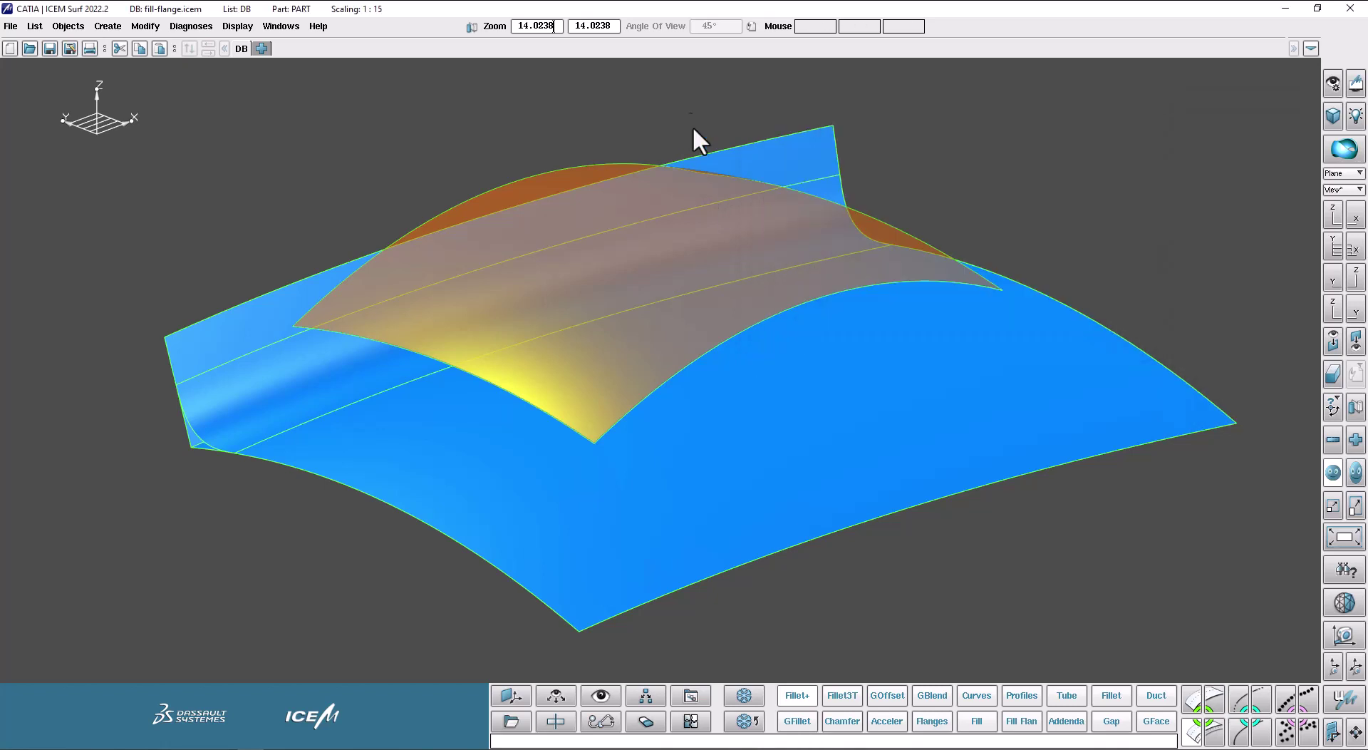
right_click(551, 118)
click(498, 119)
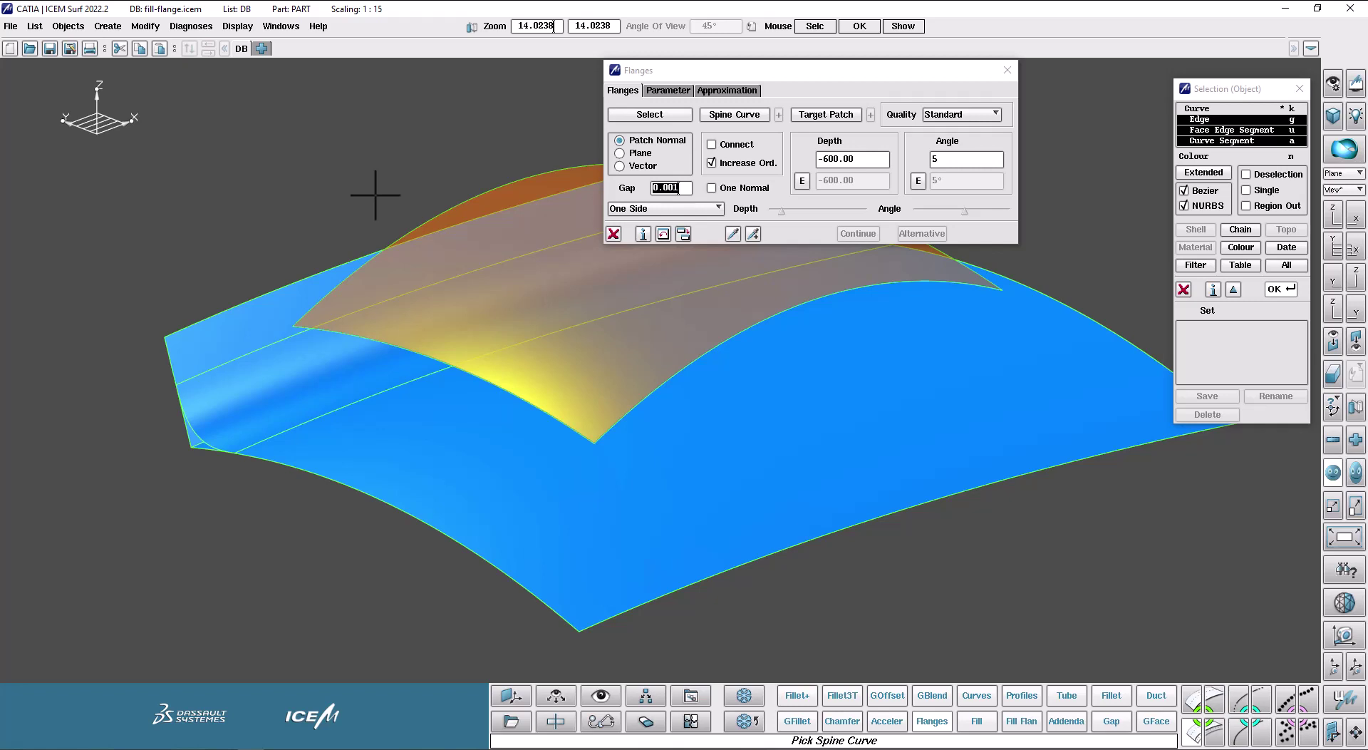
click(613, 234)
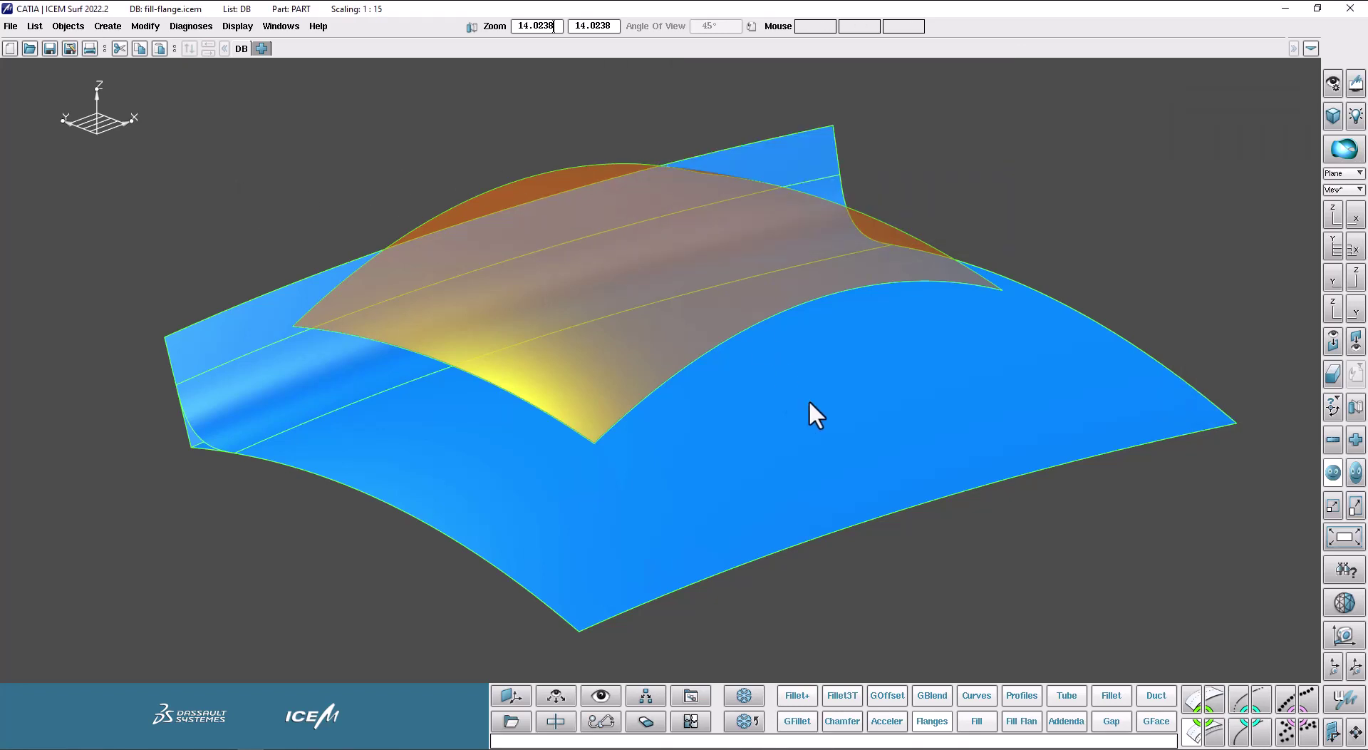
Step: Load the existing flange's parameters into the Flanges command in wireframe display and look through its parameter and approximation settings
ctrl+shift+drag(909, 385, 866, 385)
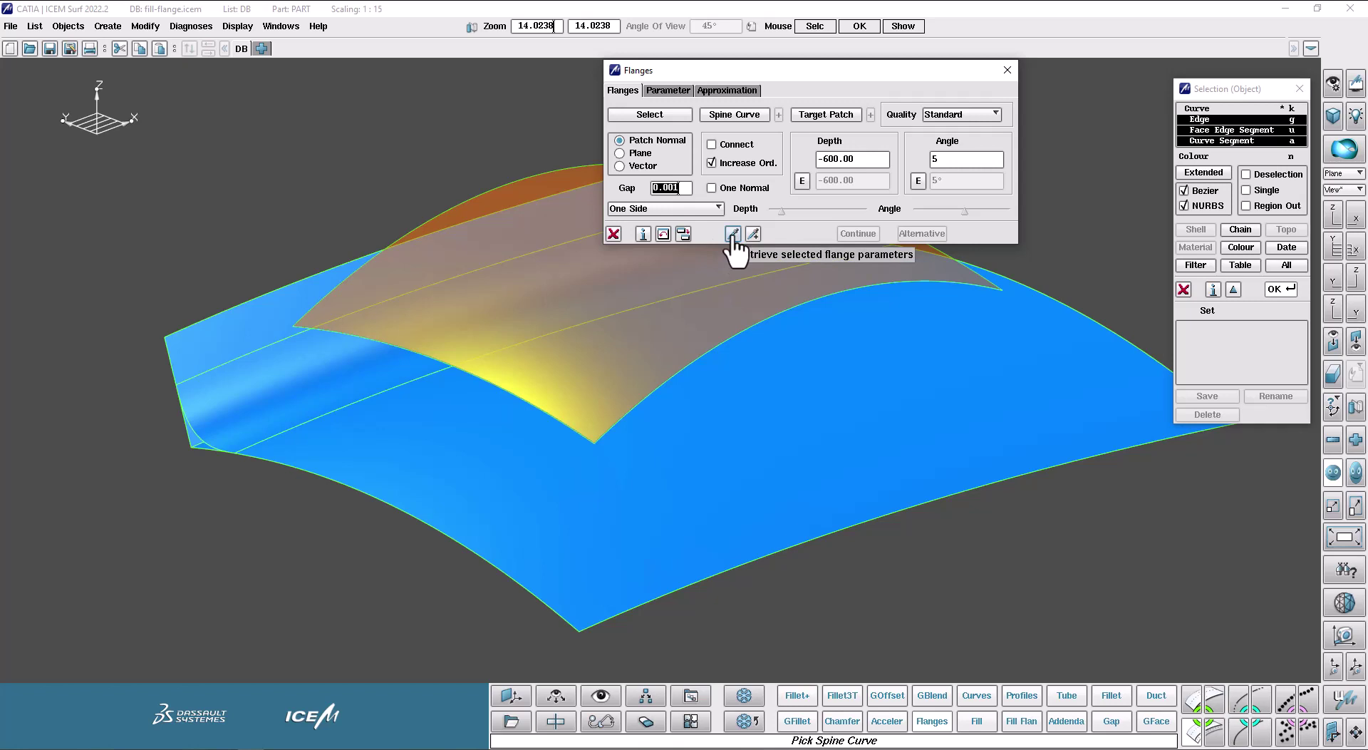
click(733, 234)
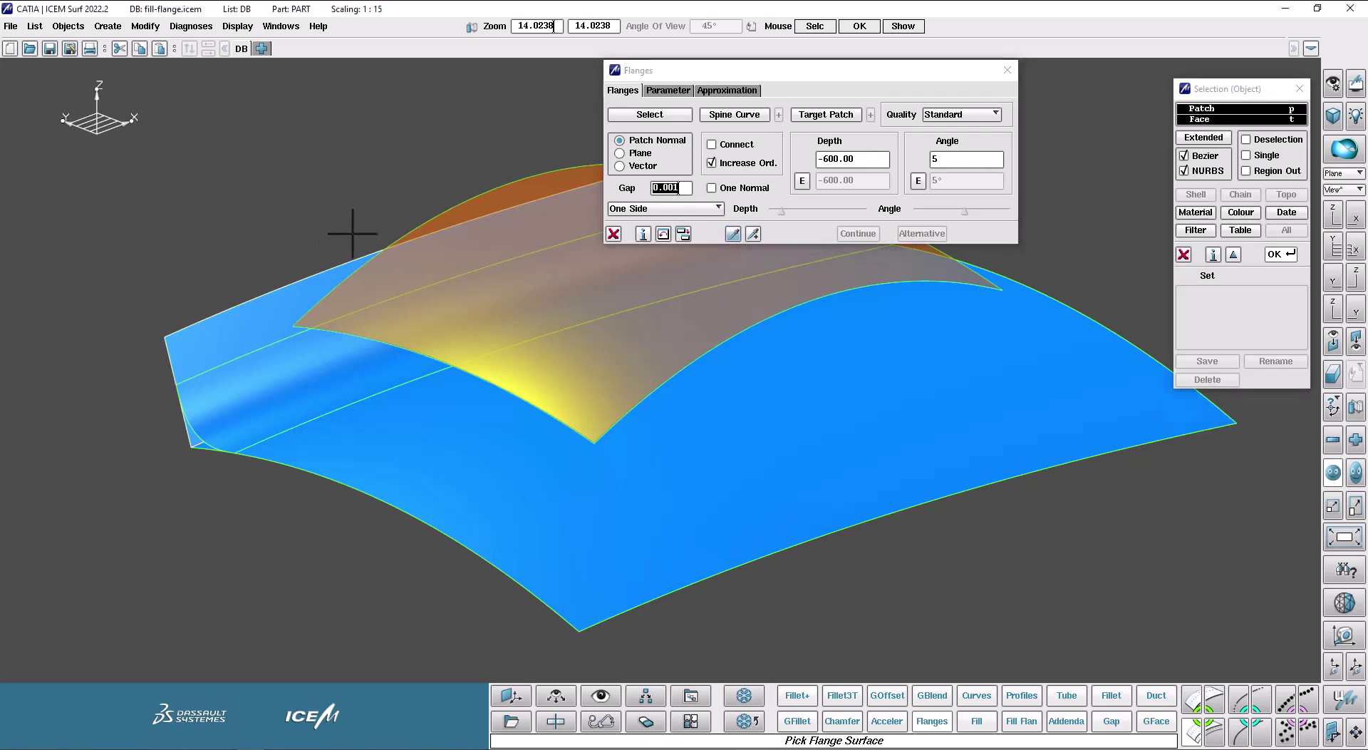
key(s)
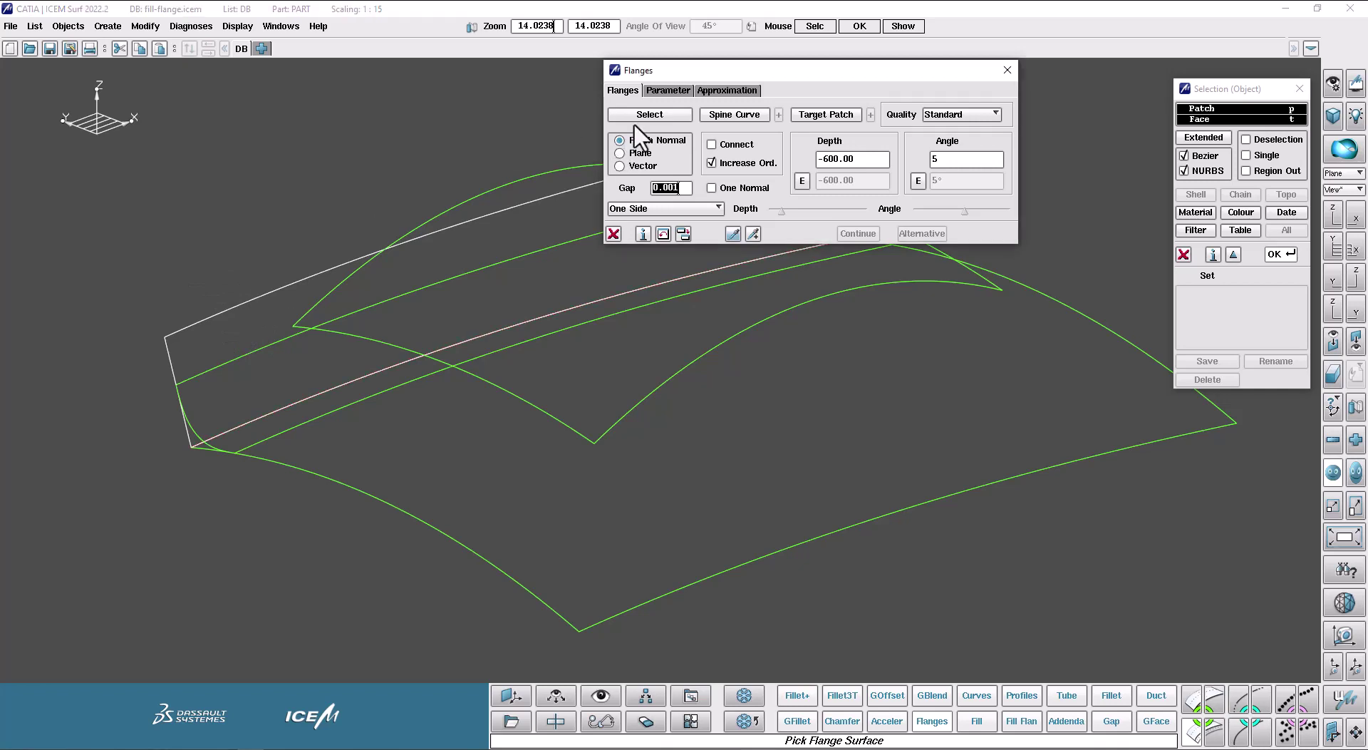
click(666, 91)
click(730, 91)
click(667, 91)
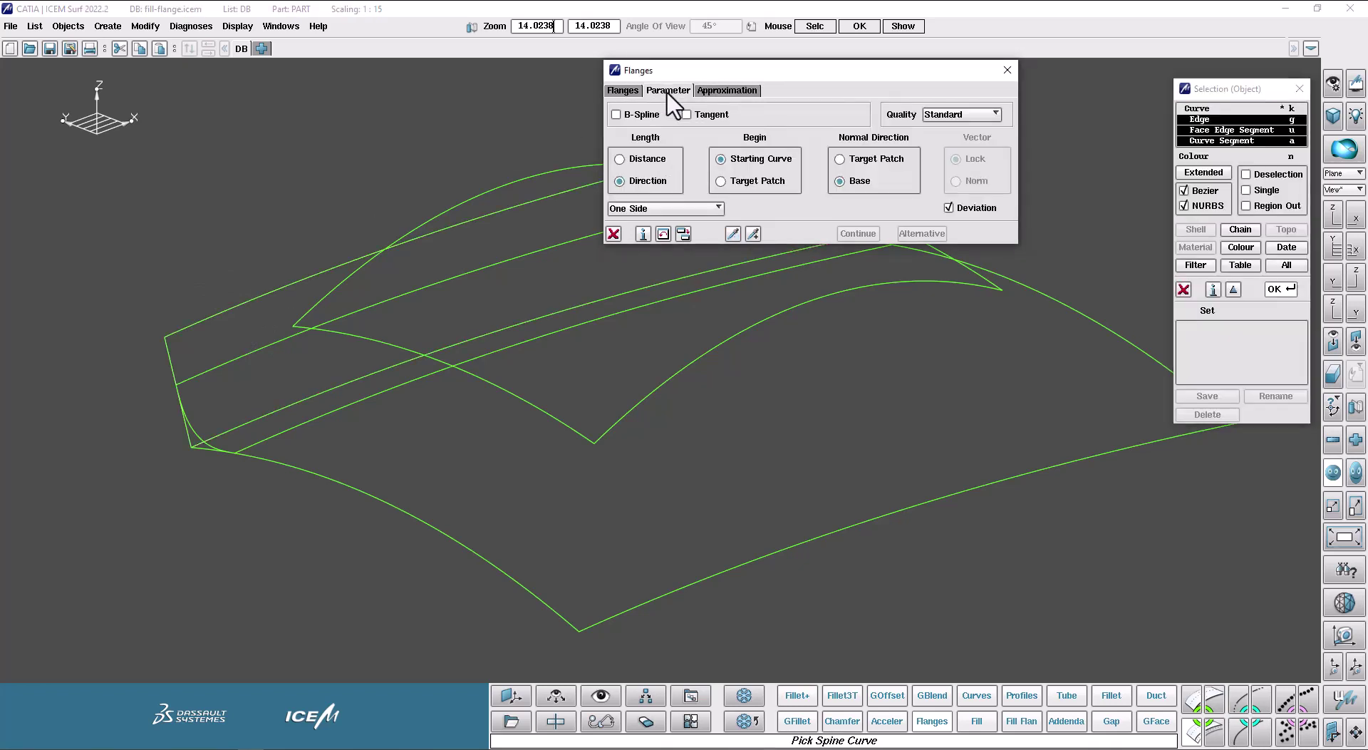
click(623, 90)
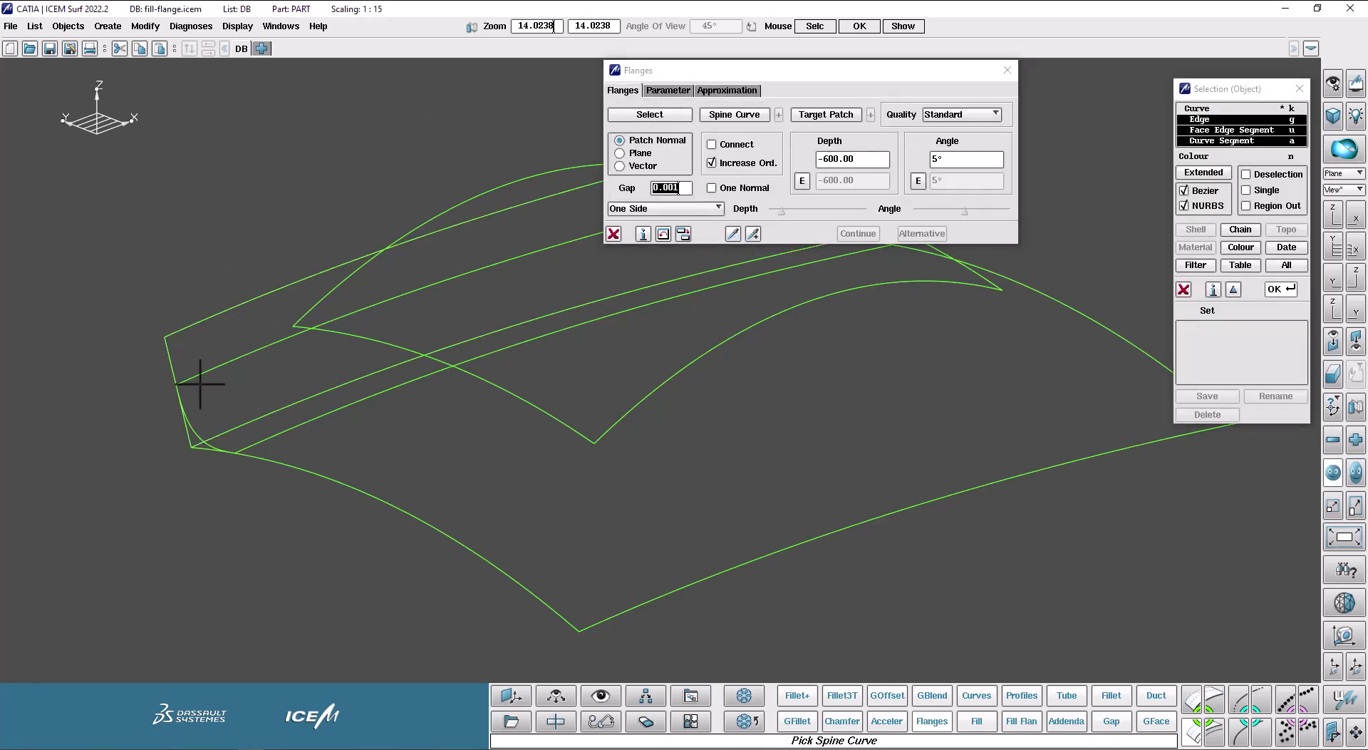
Step: Retrieve the existing flange's parameters and create a matching flange along the opposite edge of the large base surface, depth -600 and angle 5°
click(733, 234)
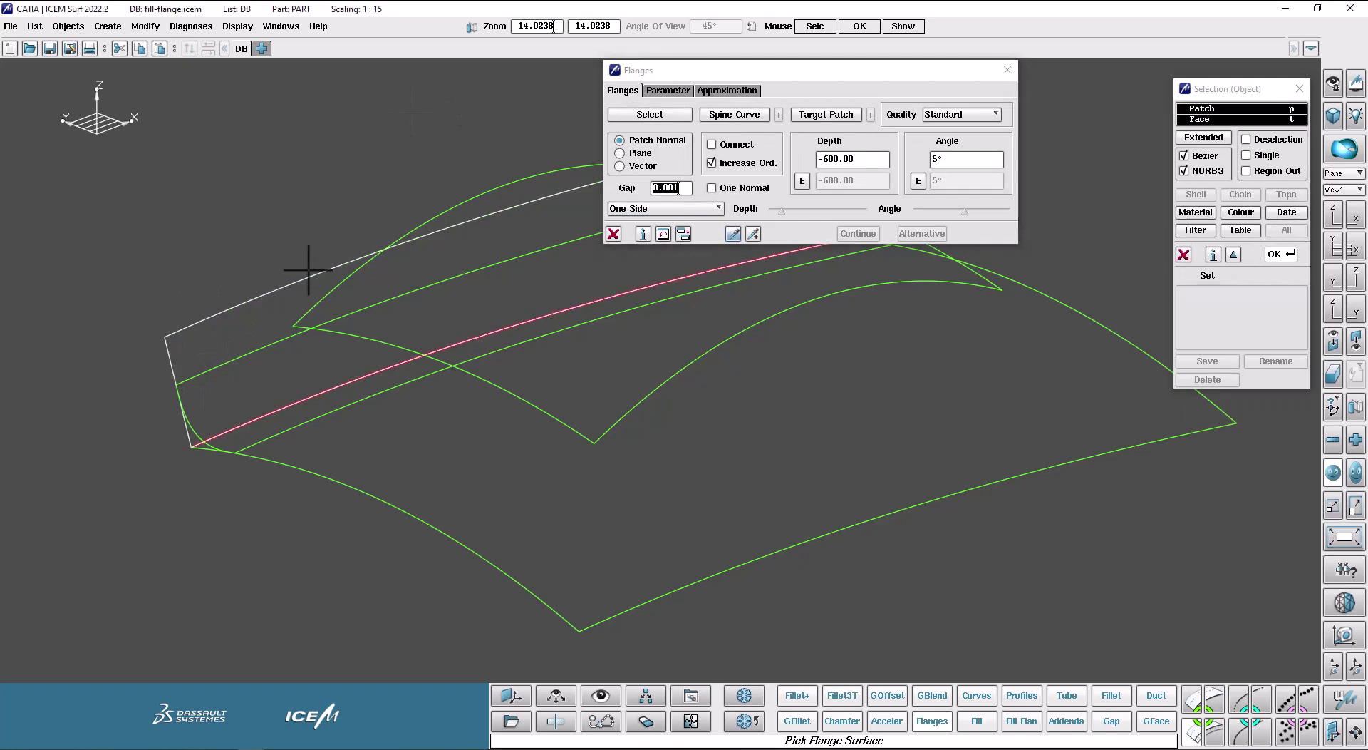
click(233, 327)
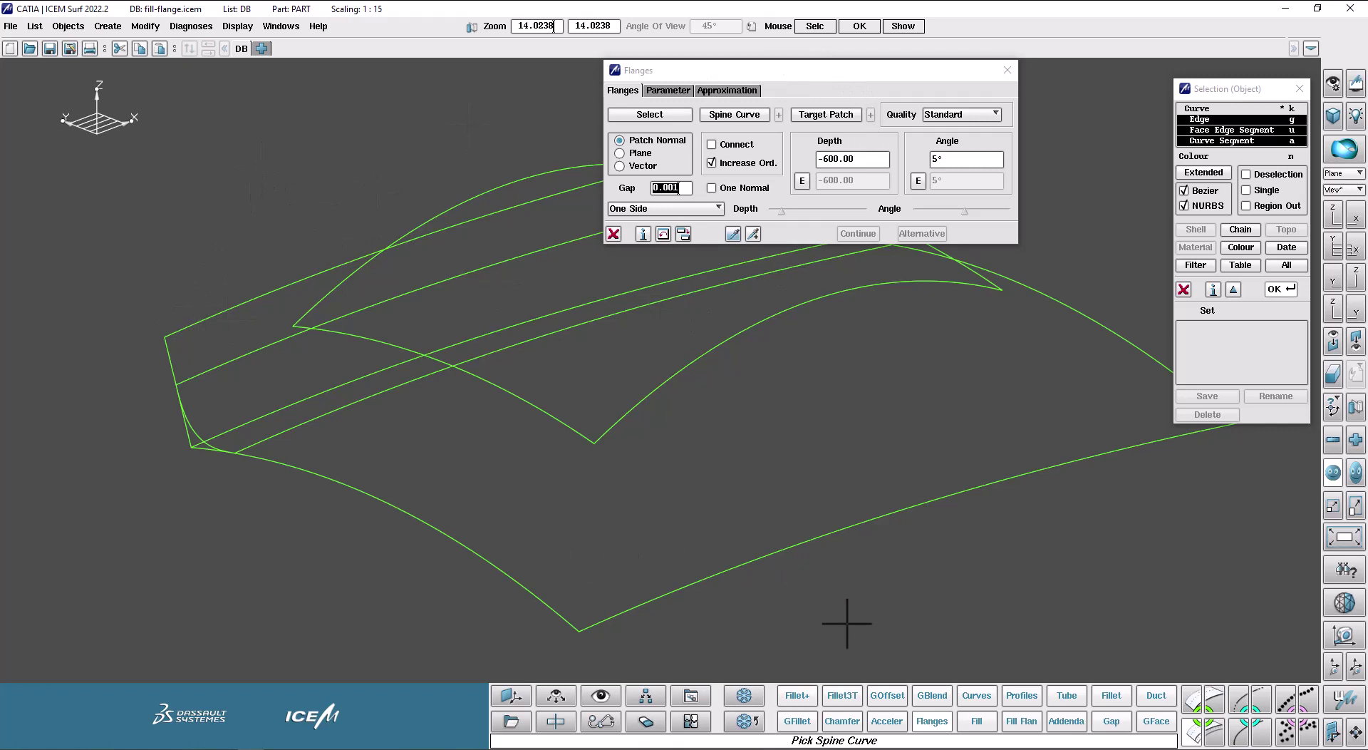
click(808, 540)
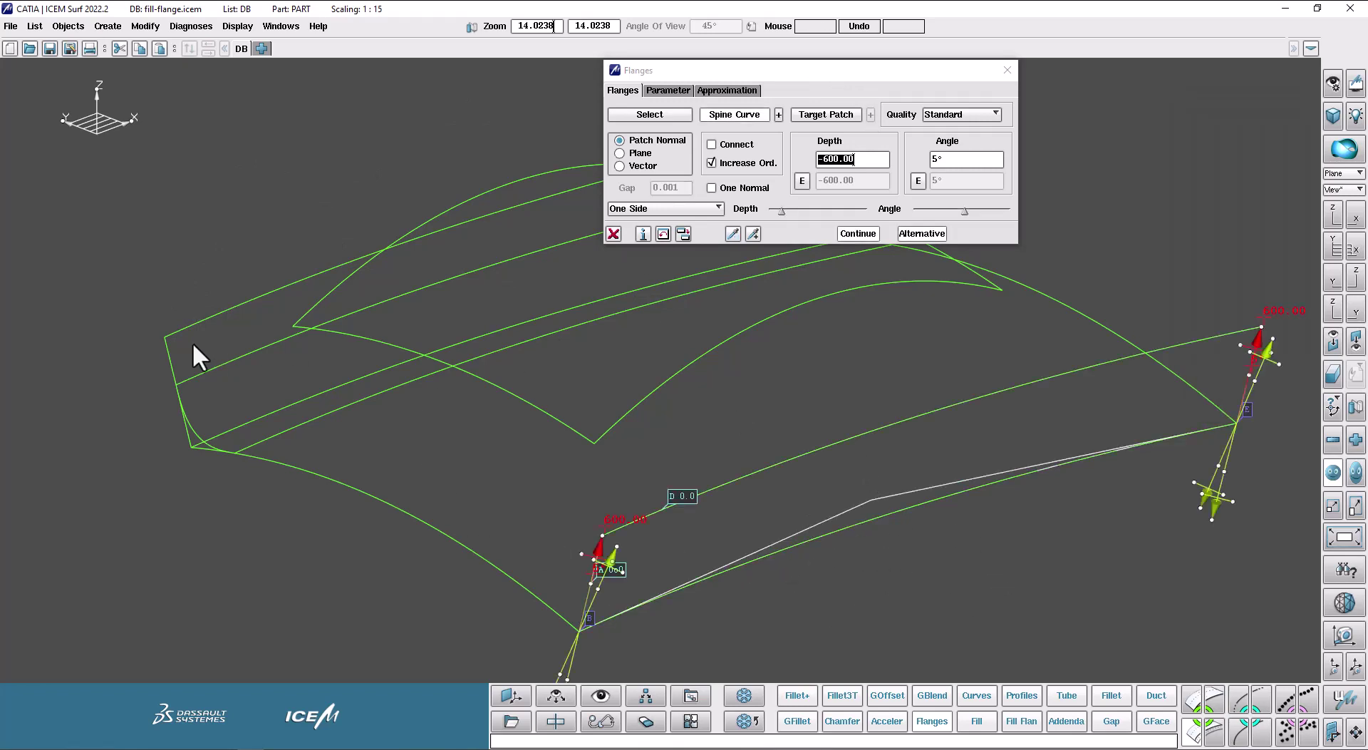
click(613, 235)
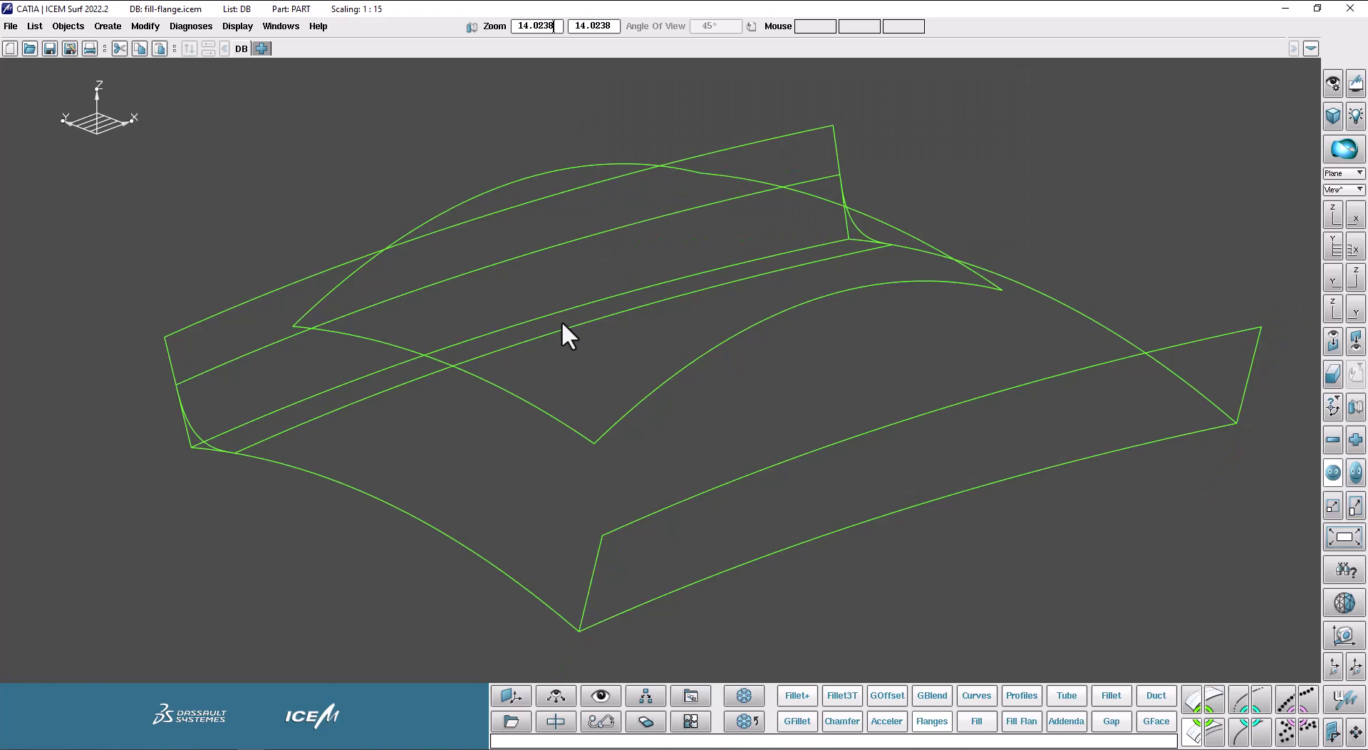
Step: Reopen the newly created flange for modification and set its depth to -1238.56 and its angle to -12°05
right_click(841, 330)
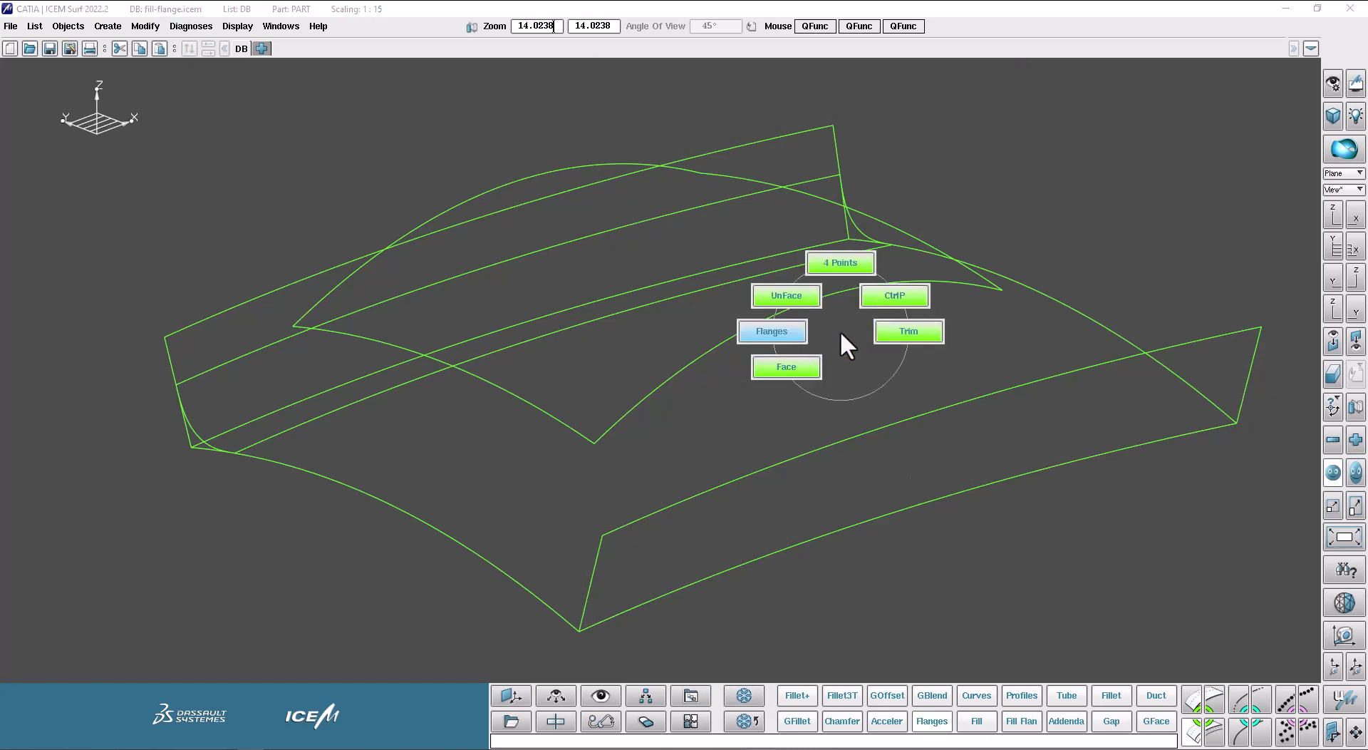
click(788, 332)
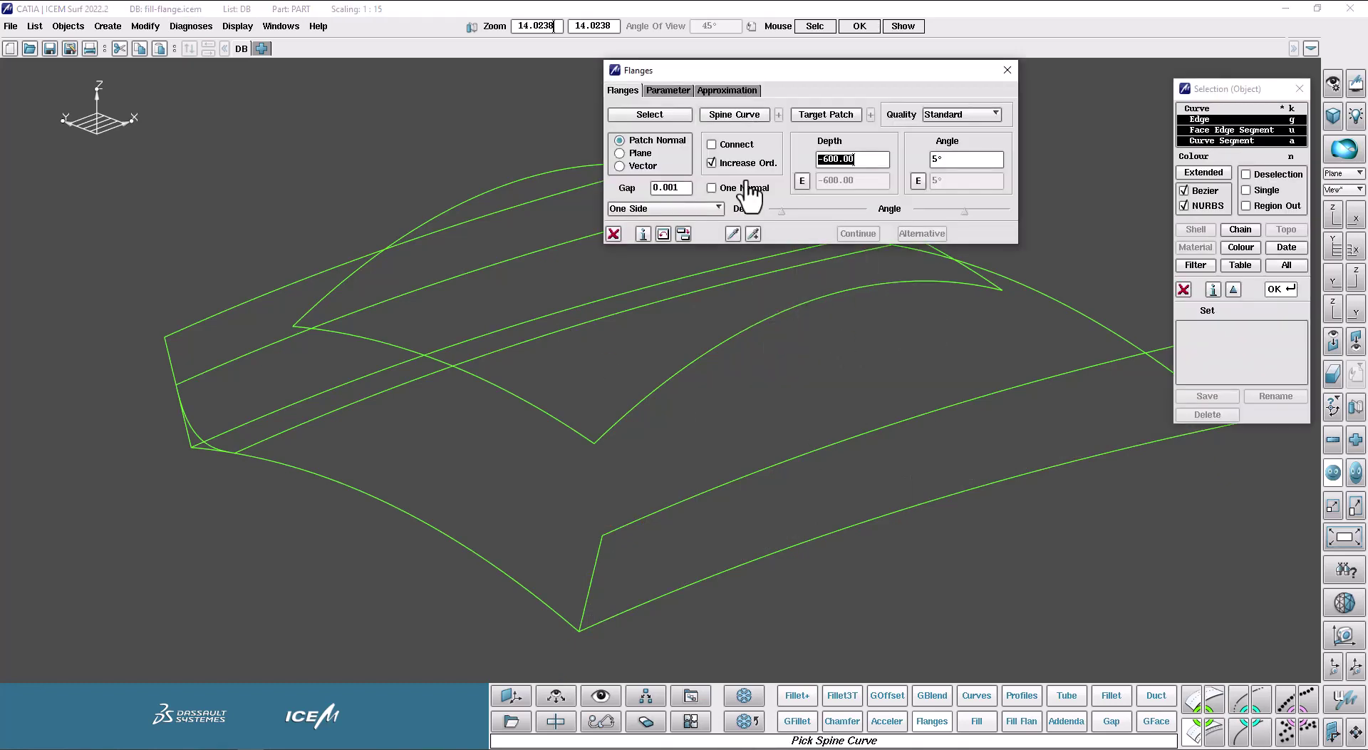
click(753, 234)
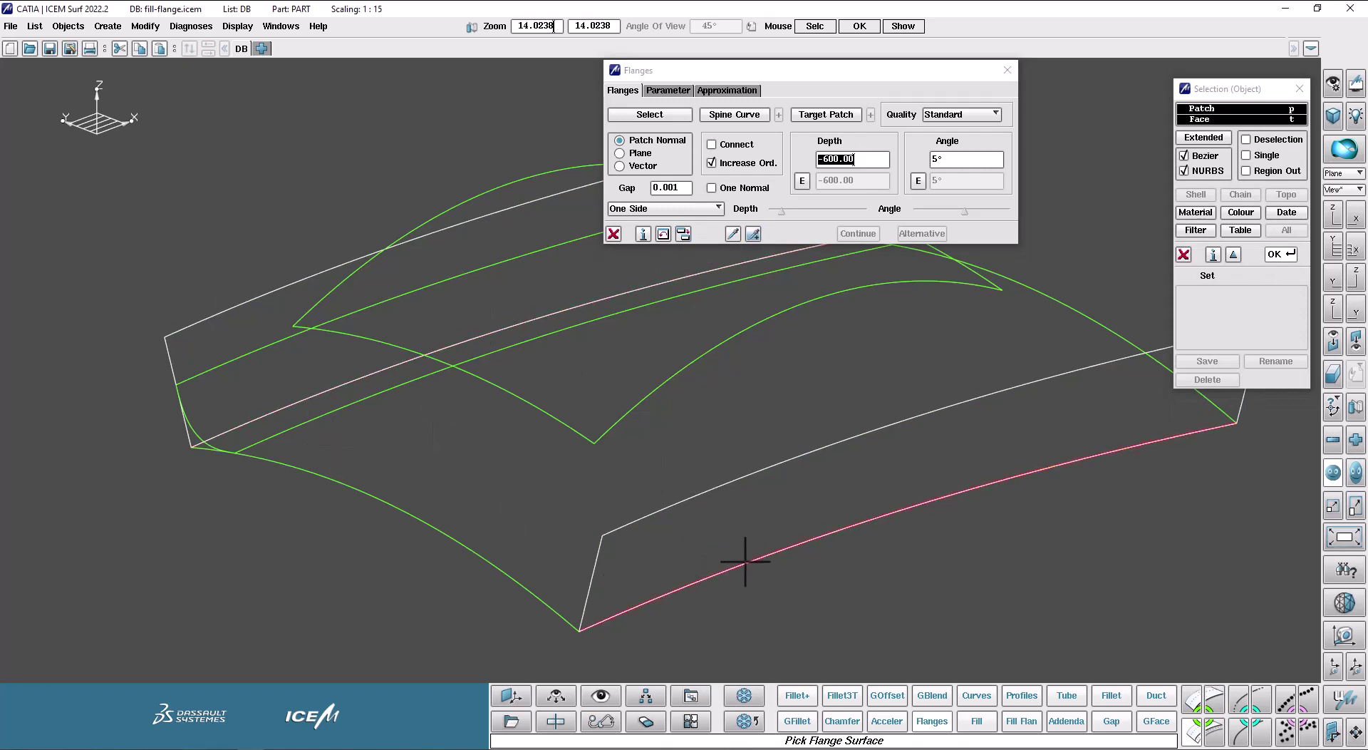
click(725, 515)
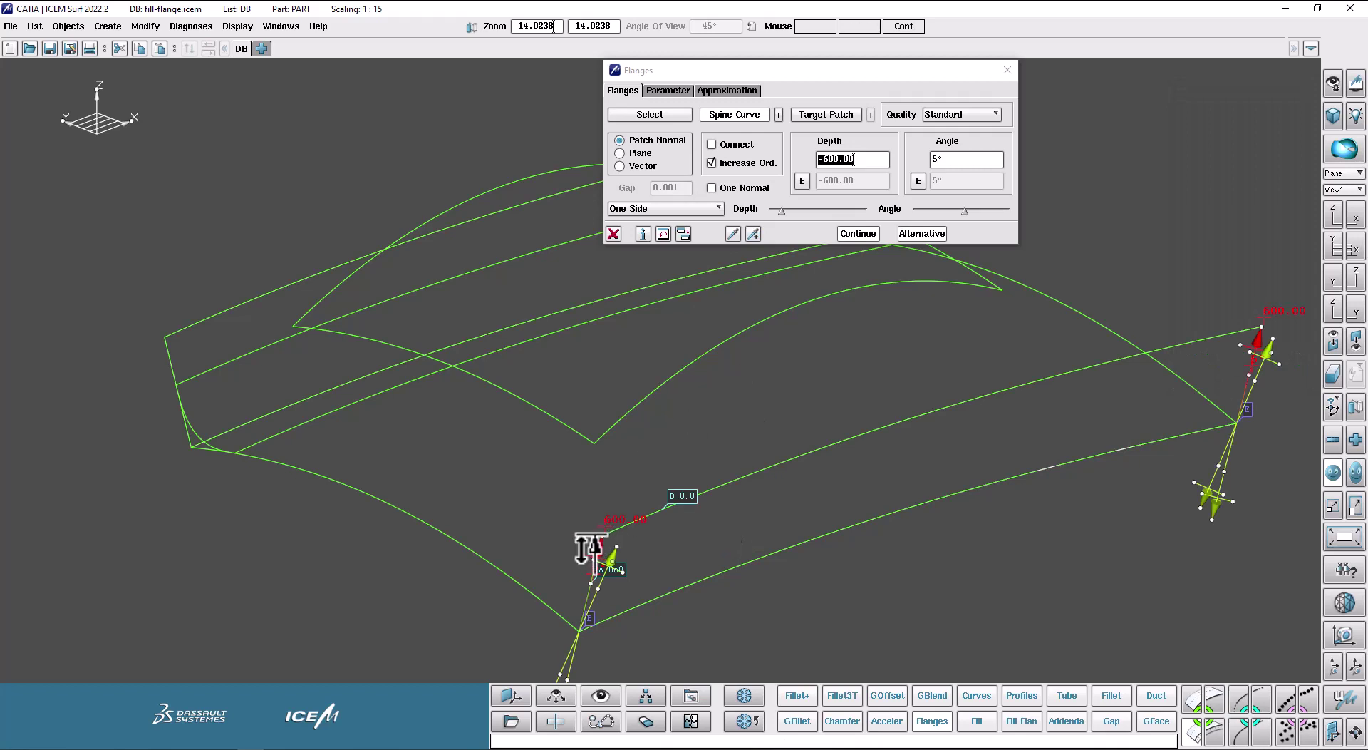
drag(597, 542, 625, 443)
drag(971, 209, 955, 209)
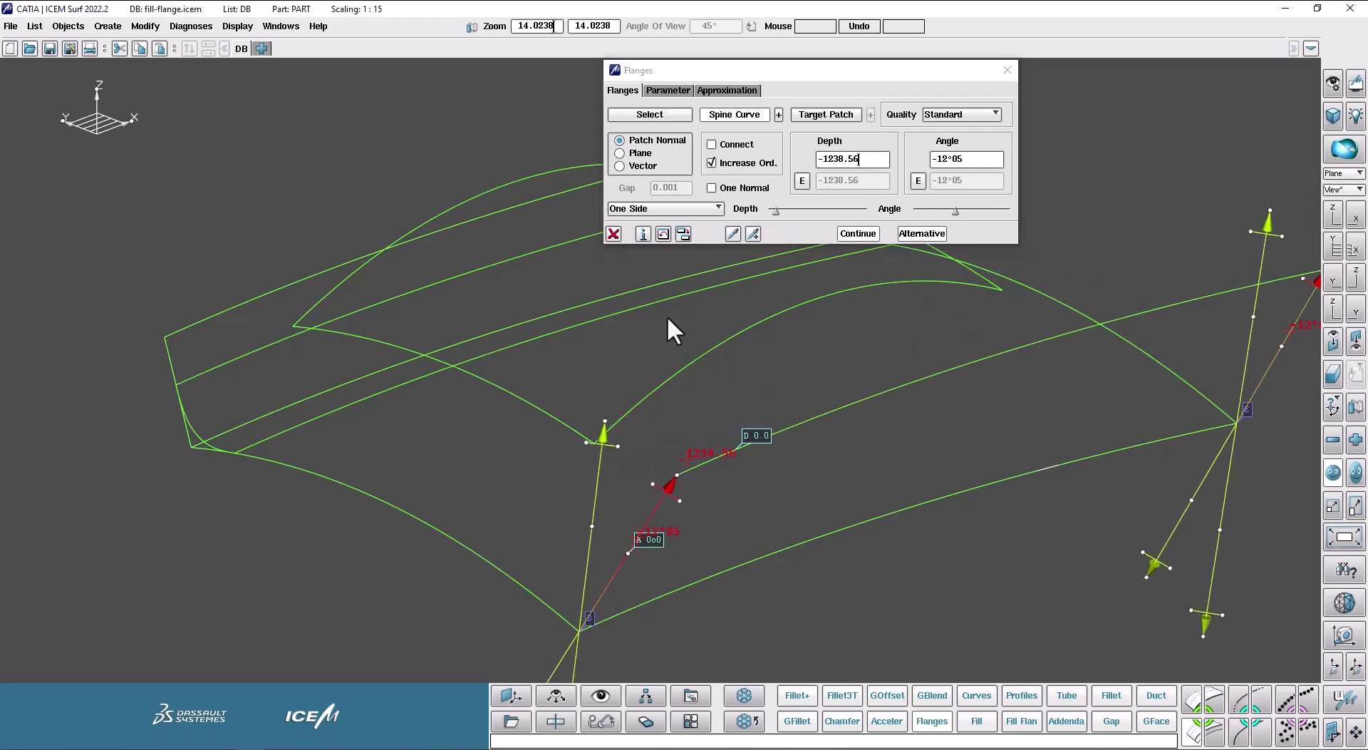
click(613, 233)
Step: Delete the modified flange from the edge of the large base surface
click(647, 722)
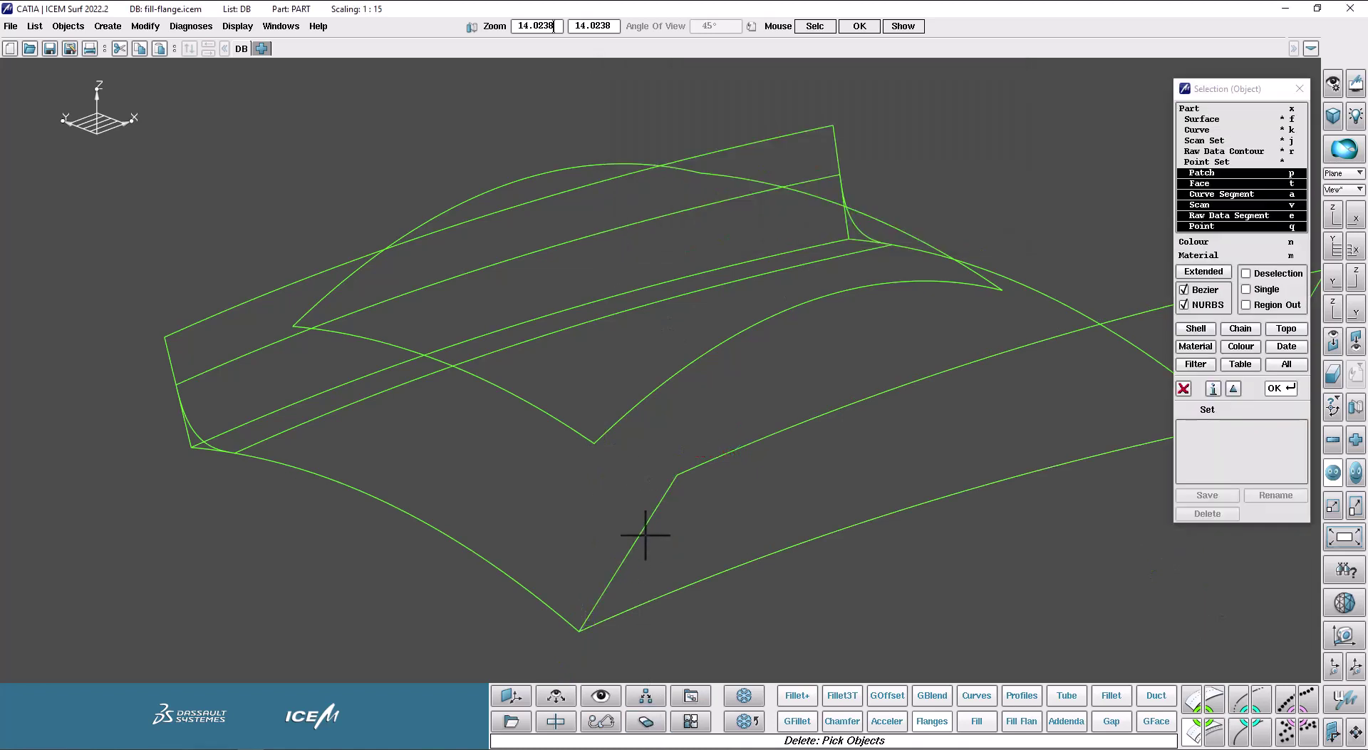
click(654, 500)
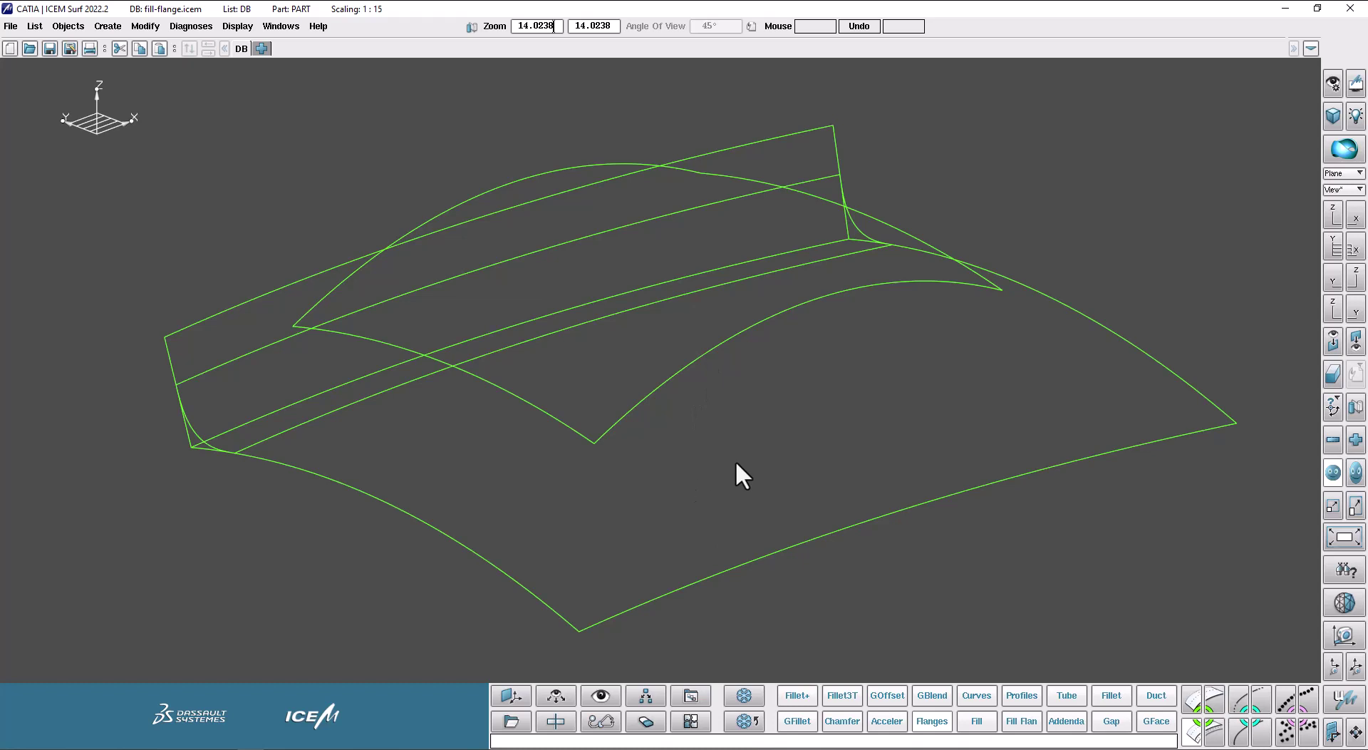
Step: Start a flange from the upper surface's front edge in shaded display and connect it to the large base surface as target patch
ctrl+shift+drag(797, 412, 755, 410)
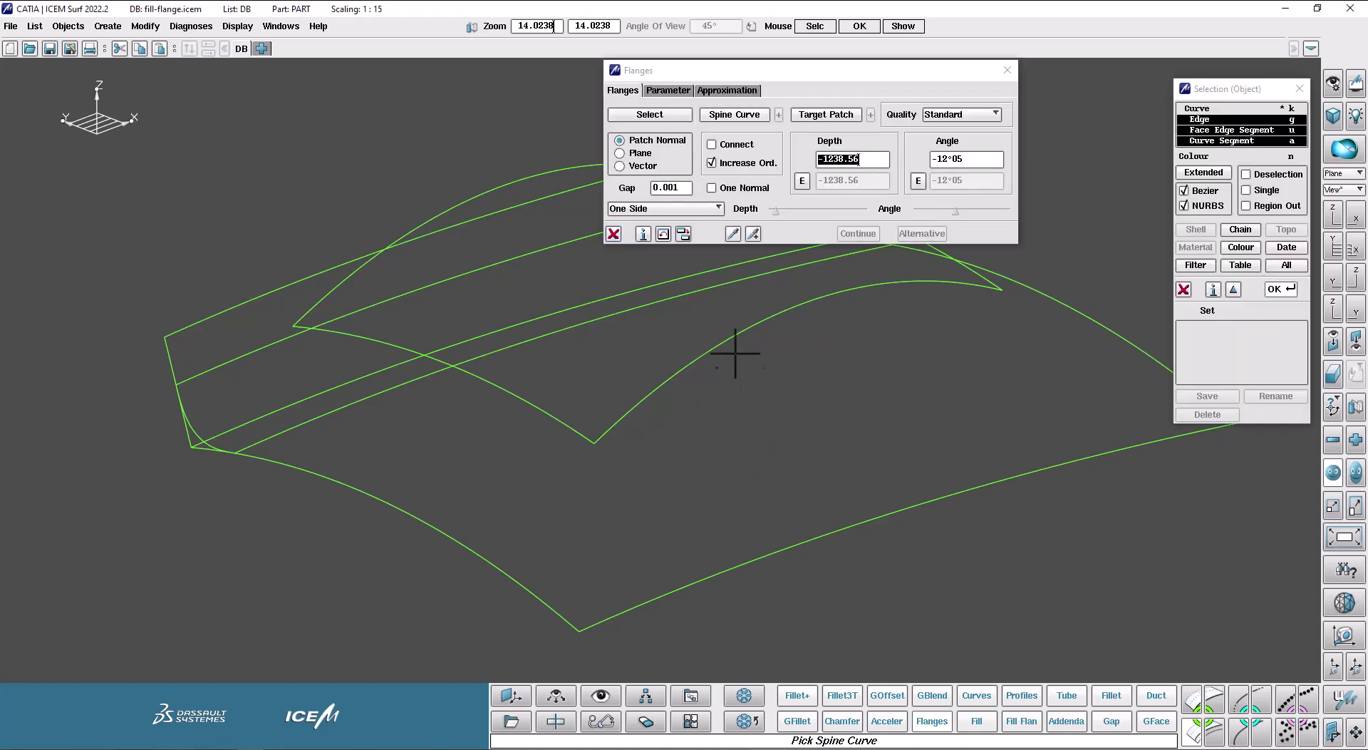
click(733, 332)
middle_click(728, 422)
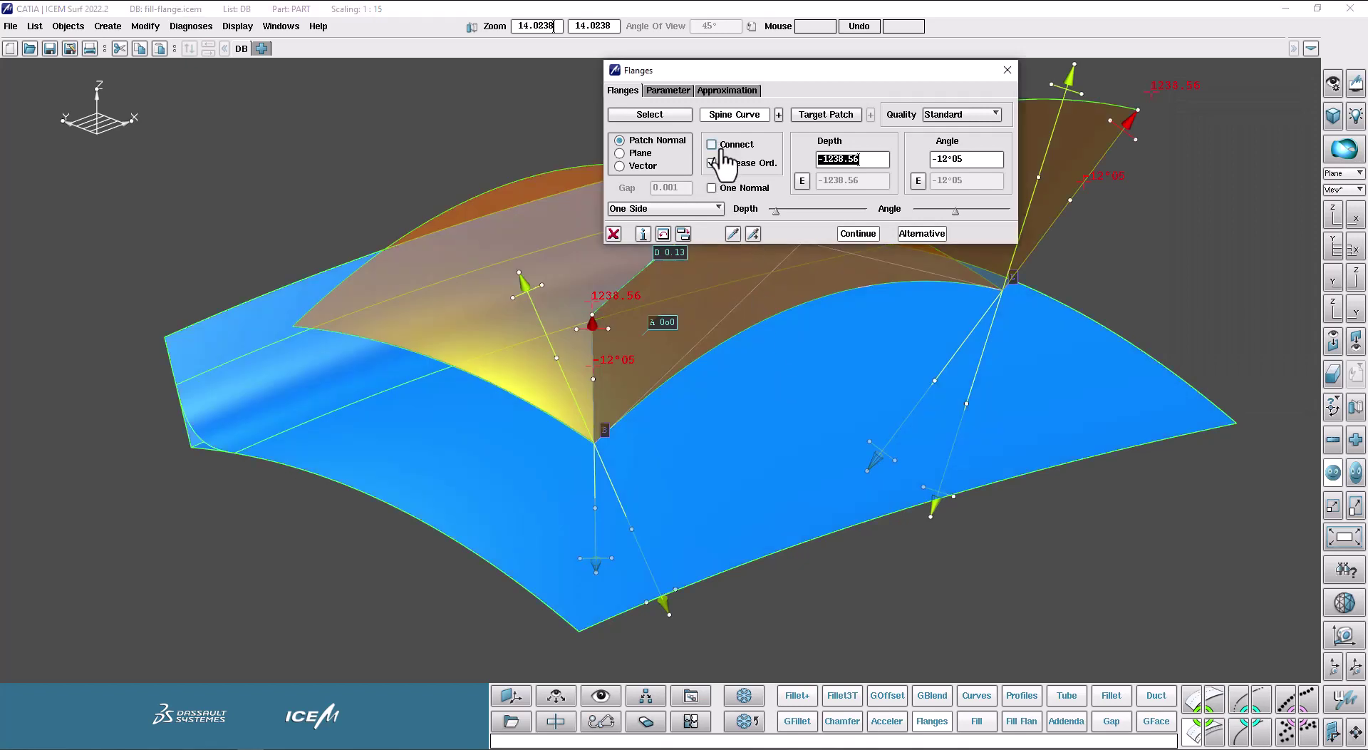
click(720, 146)
click(824, 115)
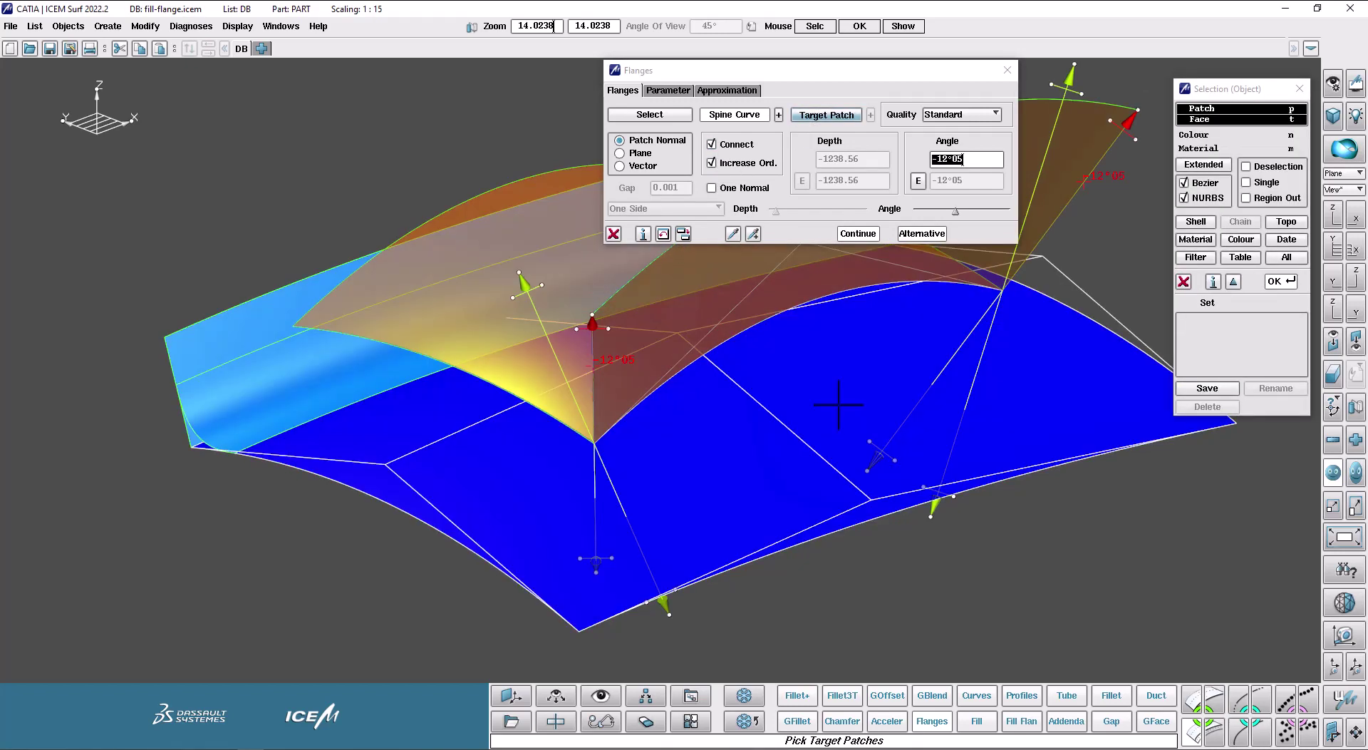
click(839, 402)
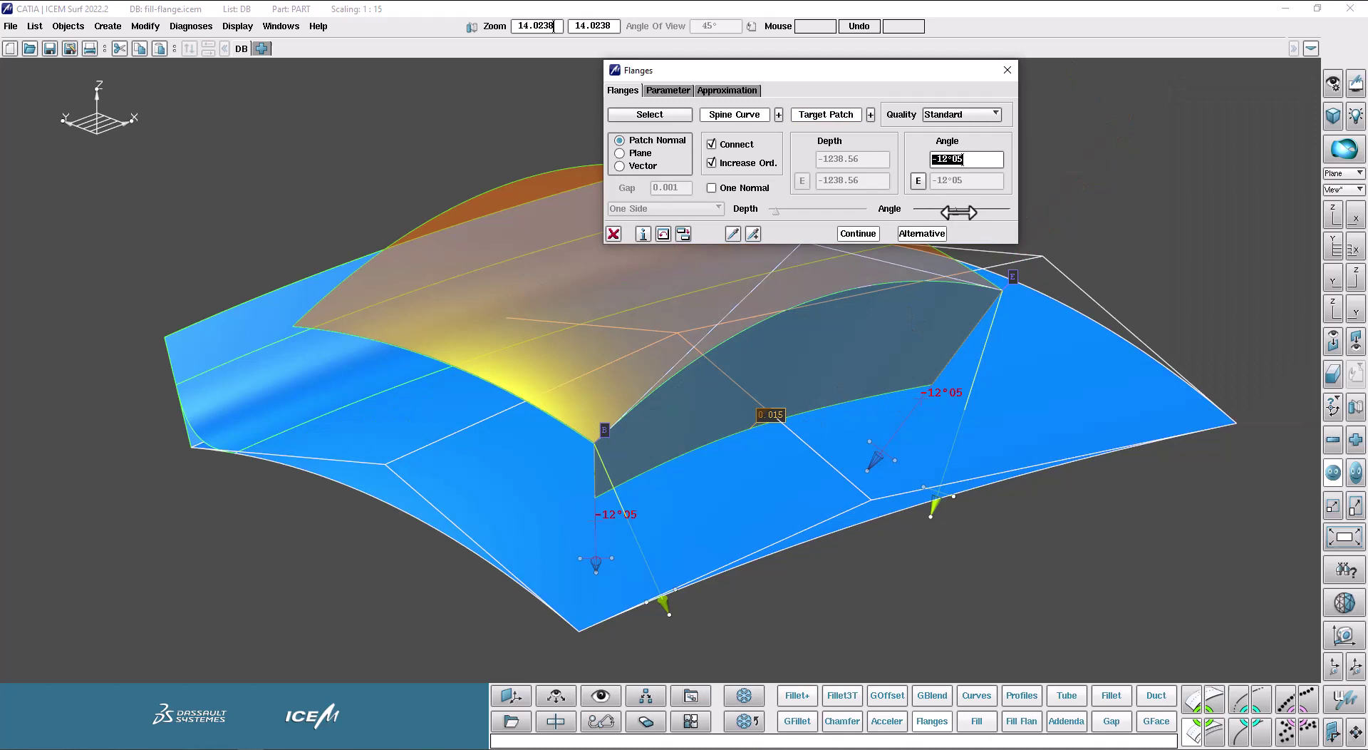
Step: Set the connected flange's angle to 18°48, switch its direction reference to Plane and finish the flange
drag(956, 211, 971, 211)
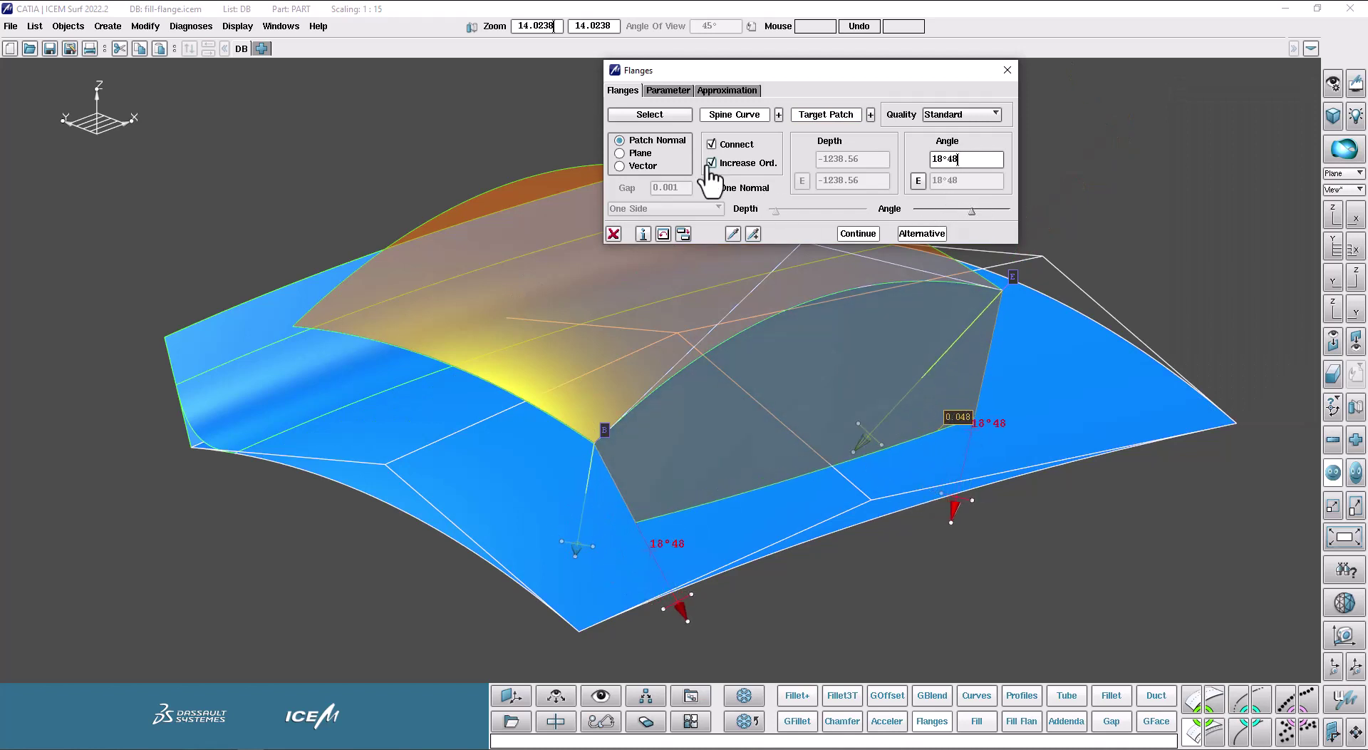
click(638, 153)
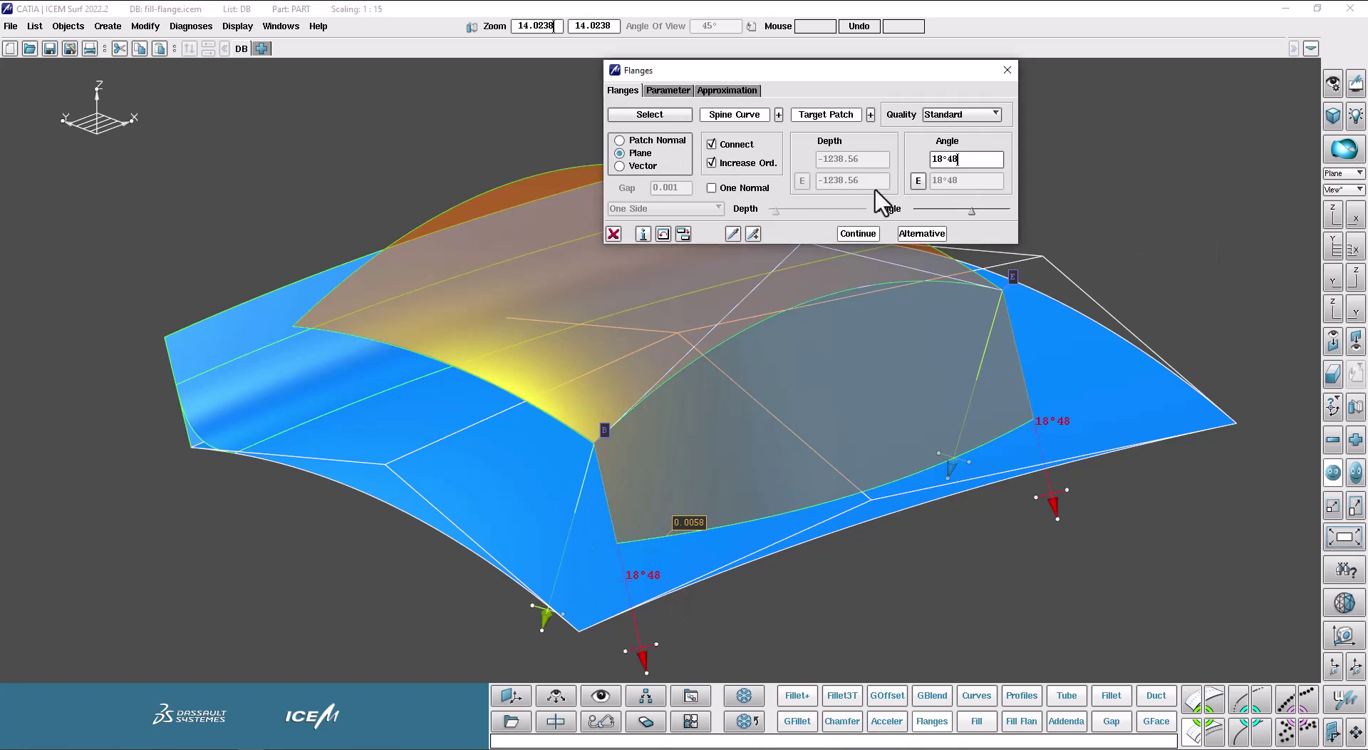
click(613, 235)
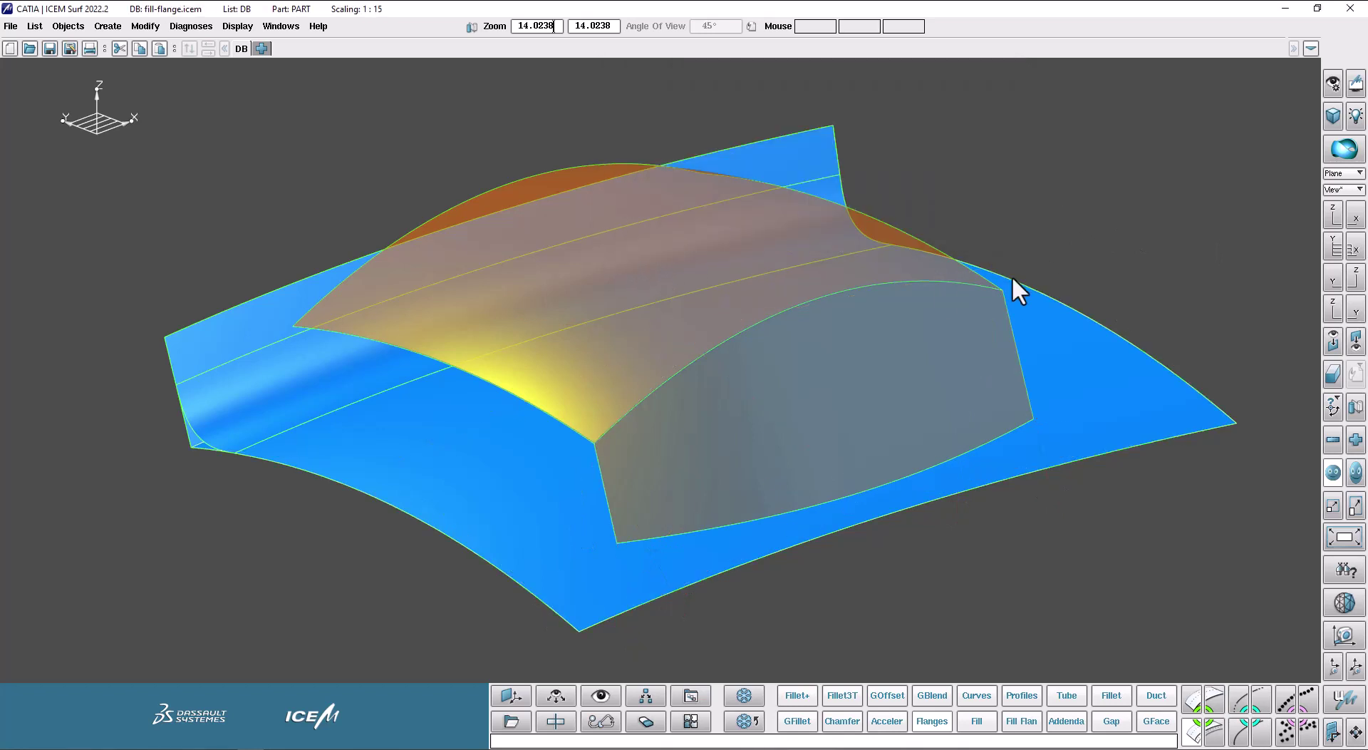
Step: Start an Advanced Fillet and retrieve the parameters of the existing fillet between the base surface and its rear flange
mouse_move(952, 321)
mouse_down()
mouse_move(879, 352)
mouse_move(891, 379)
mouse_move(934, 337)
mouse_up()
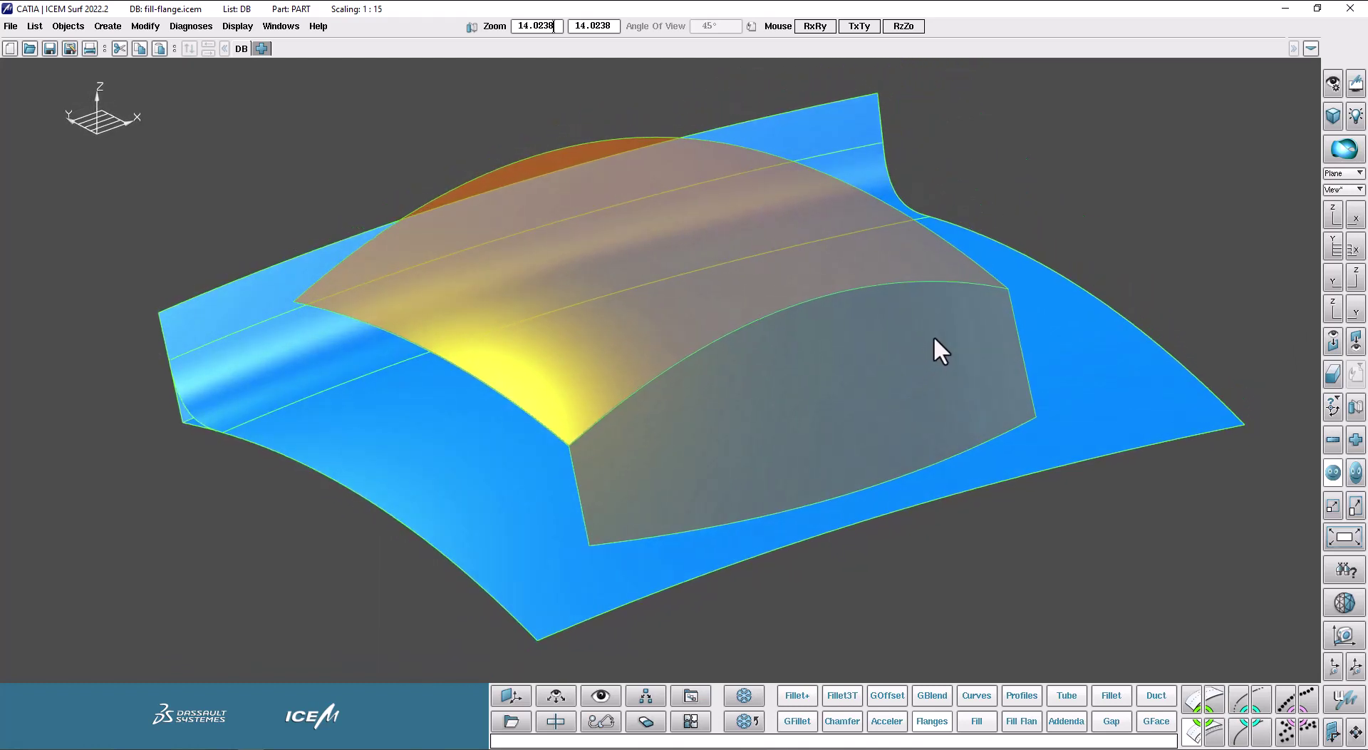
right_click(844, 226)
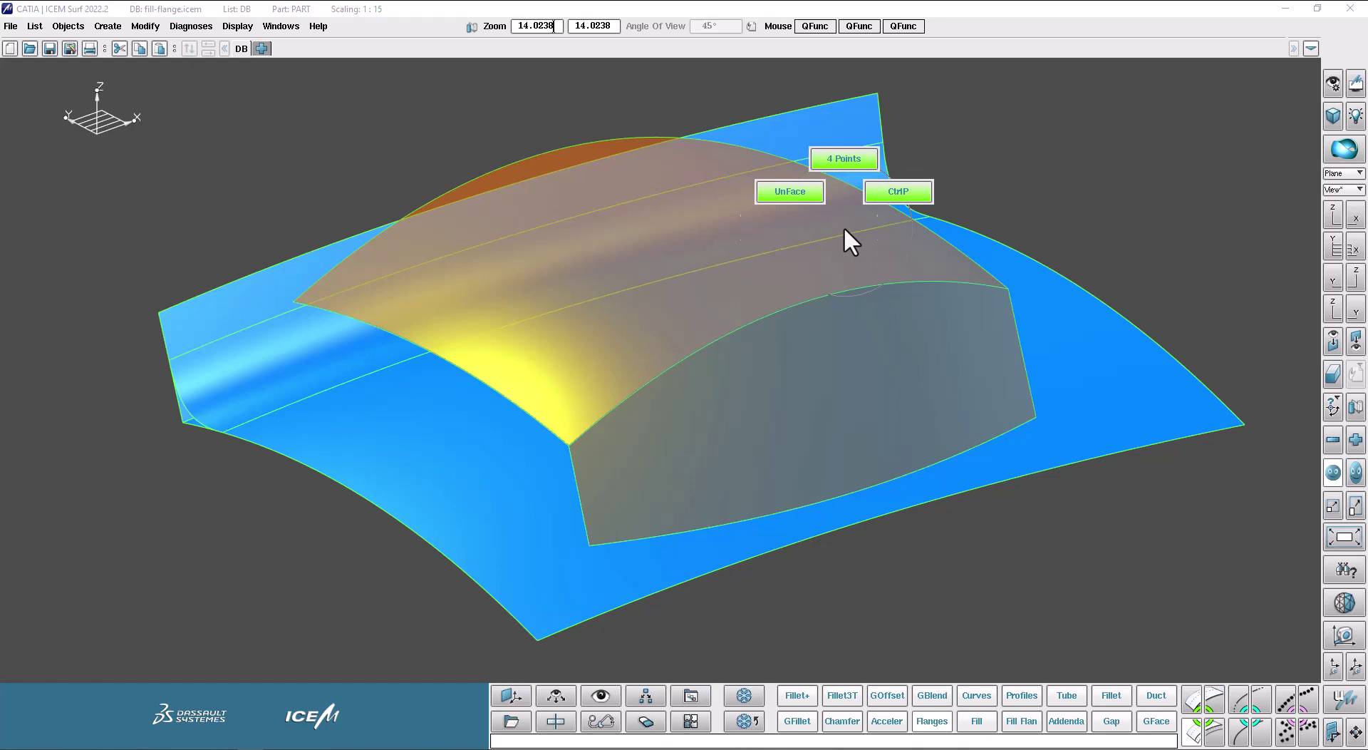
click(902, 268)
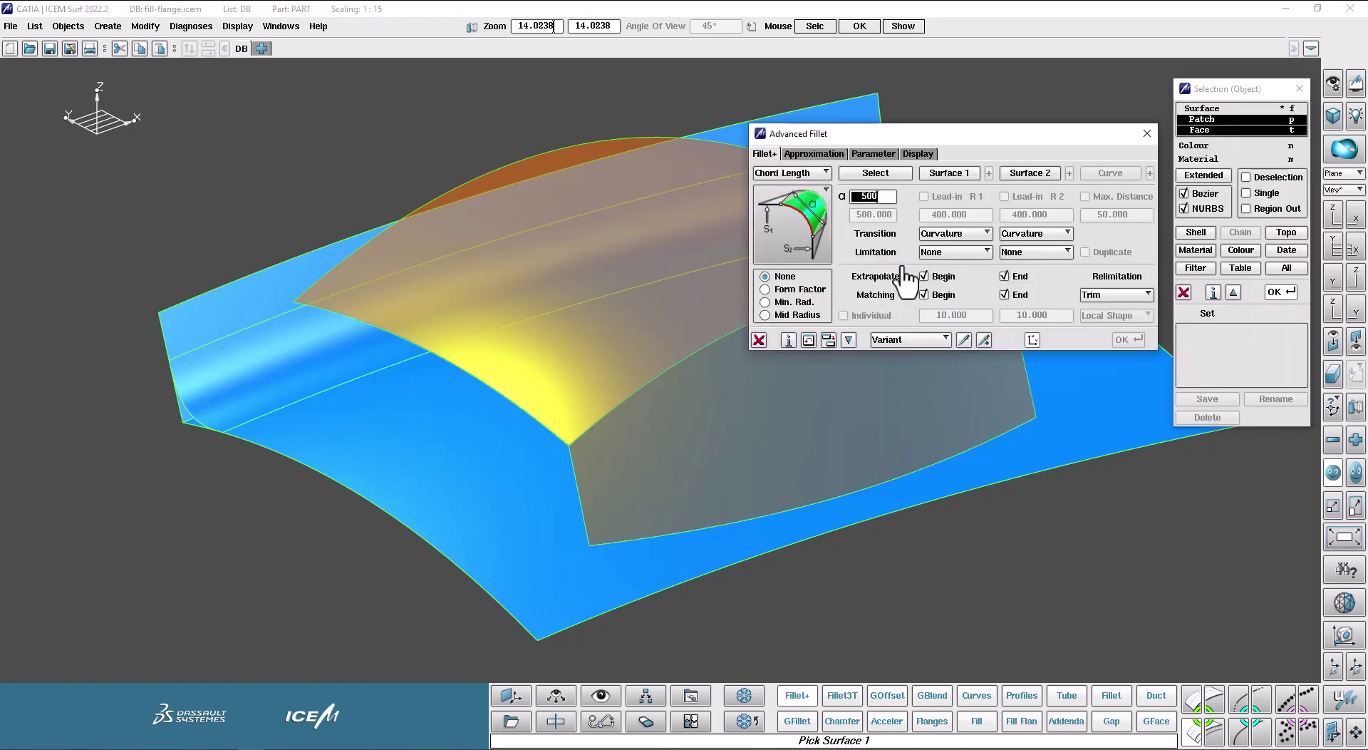
click(965, 339)
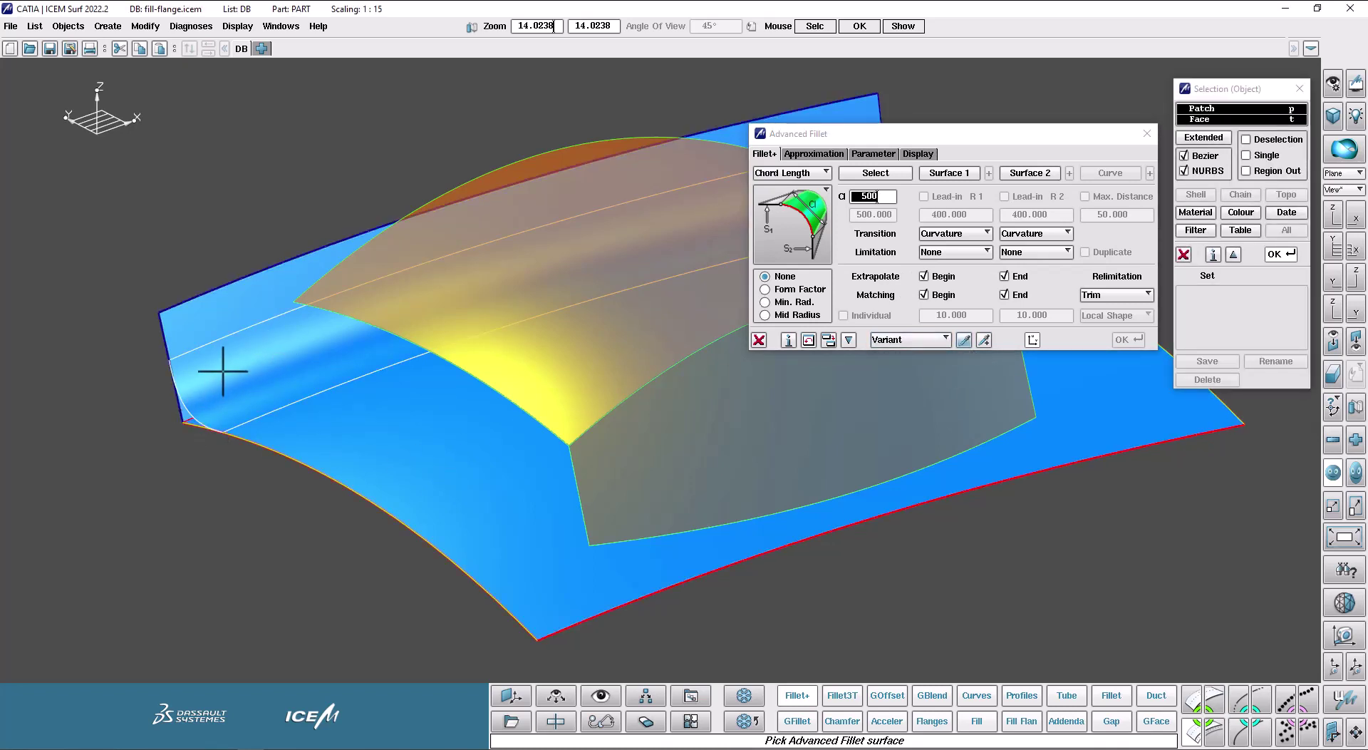
click(272, 370)
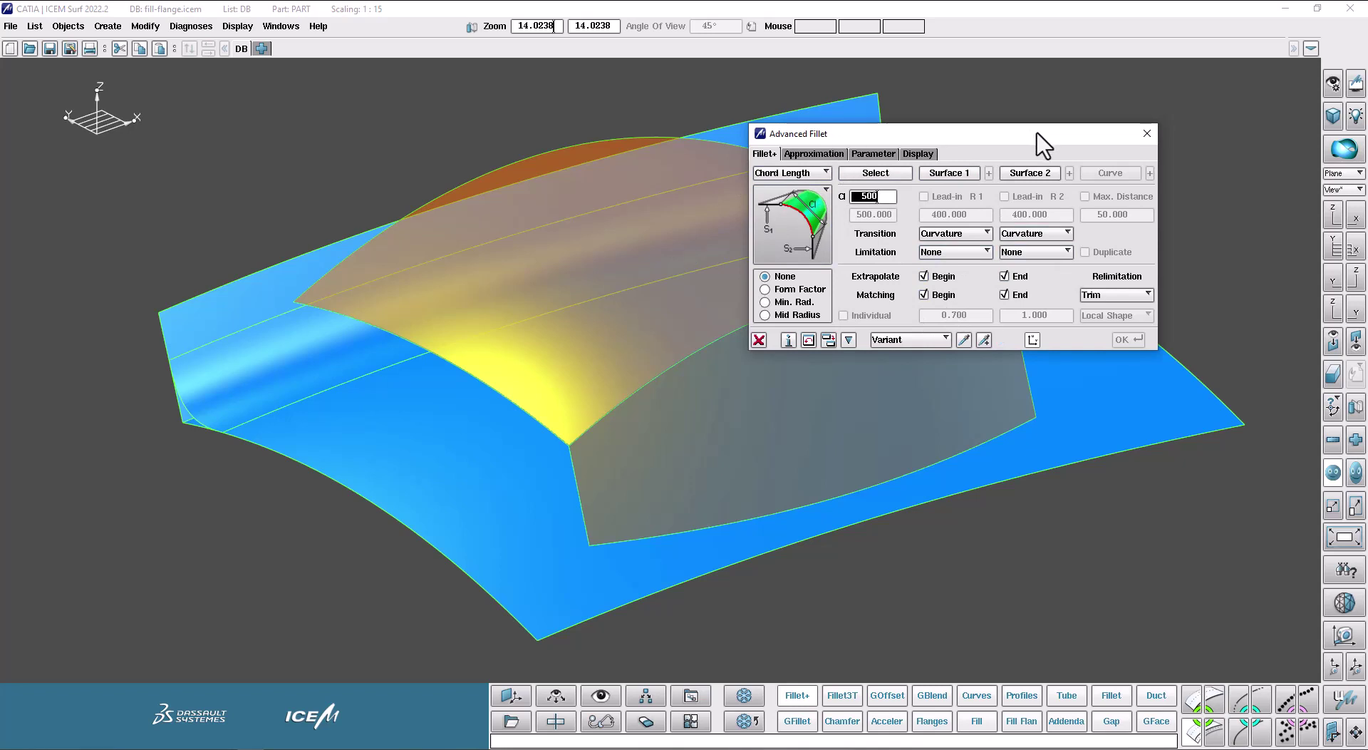
click(617, 211)
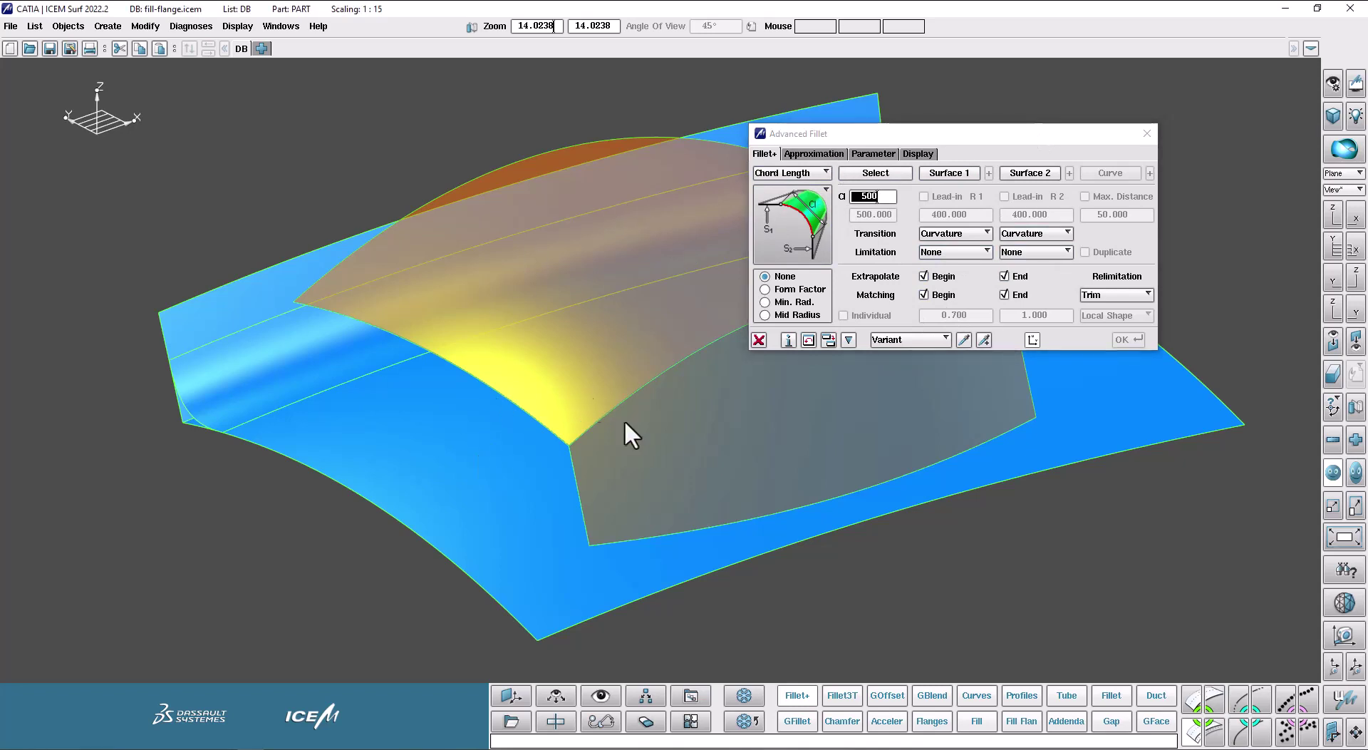
Step: Create a chord-length fillet of 500 with curvature transitions between the upper surface and its front flange, and finish the command
click(875, 174)
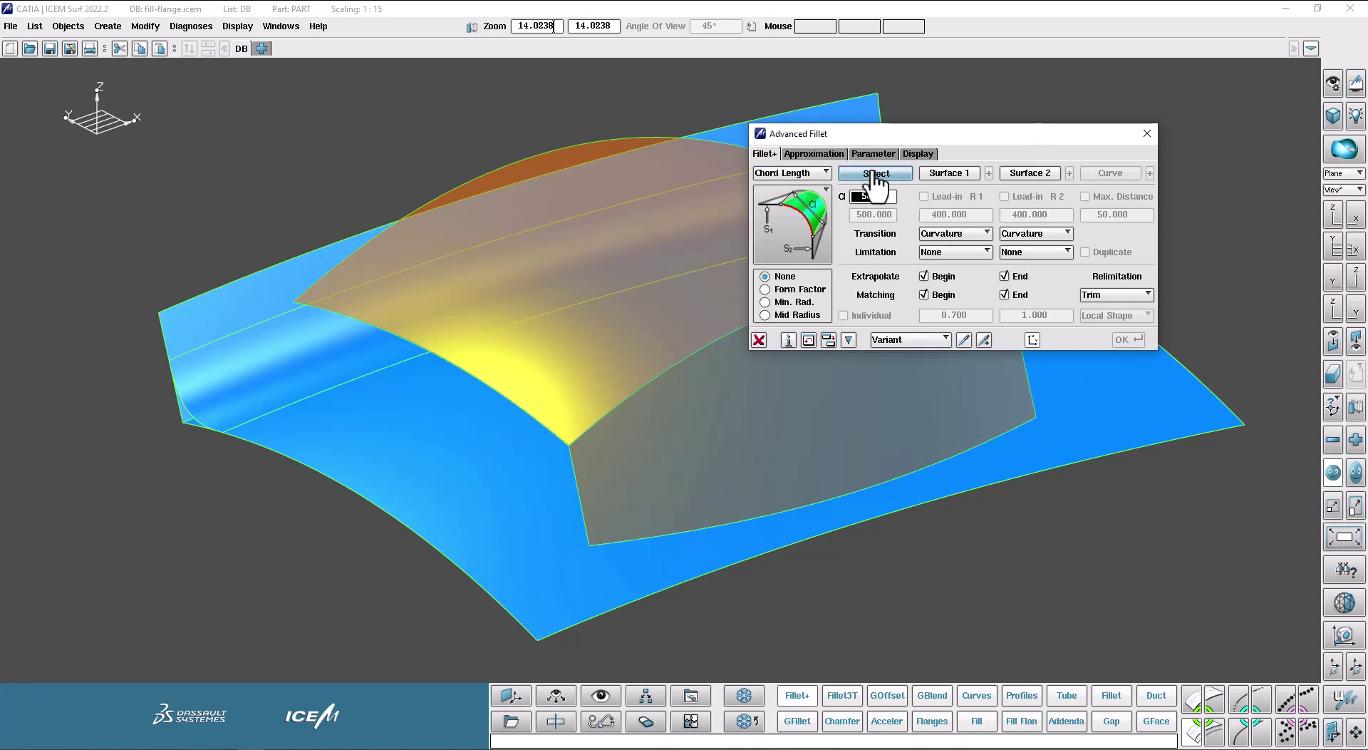
click(616, 370)
scroll(617, 370, up, 2)
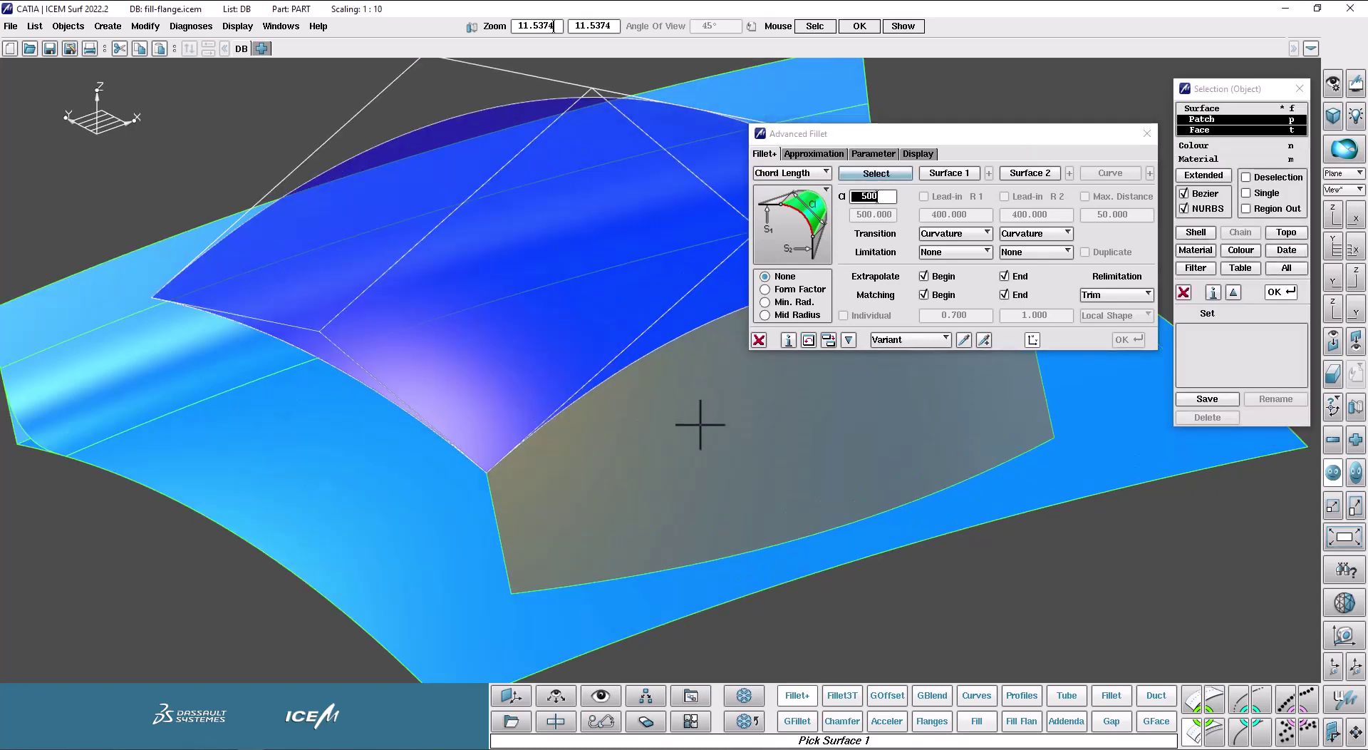
click(700, 425)
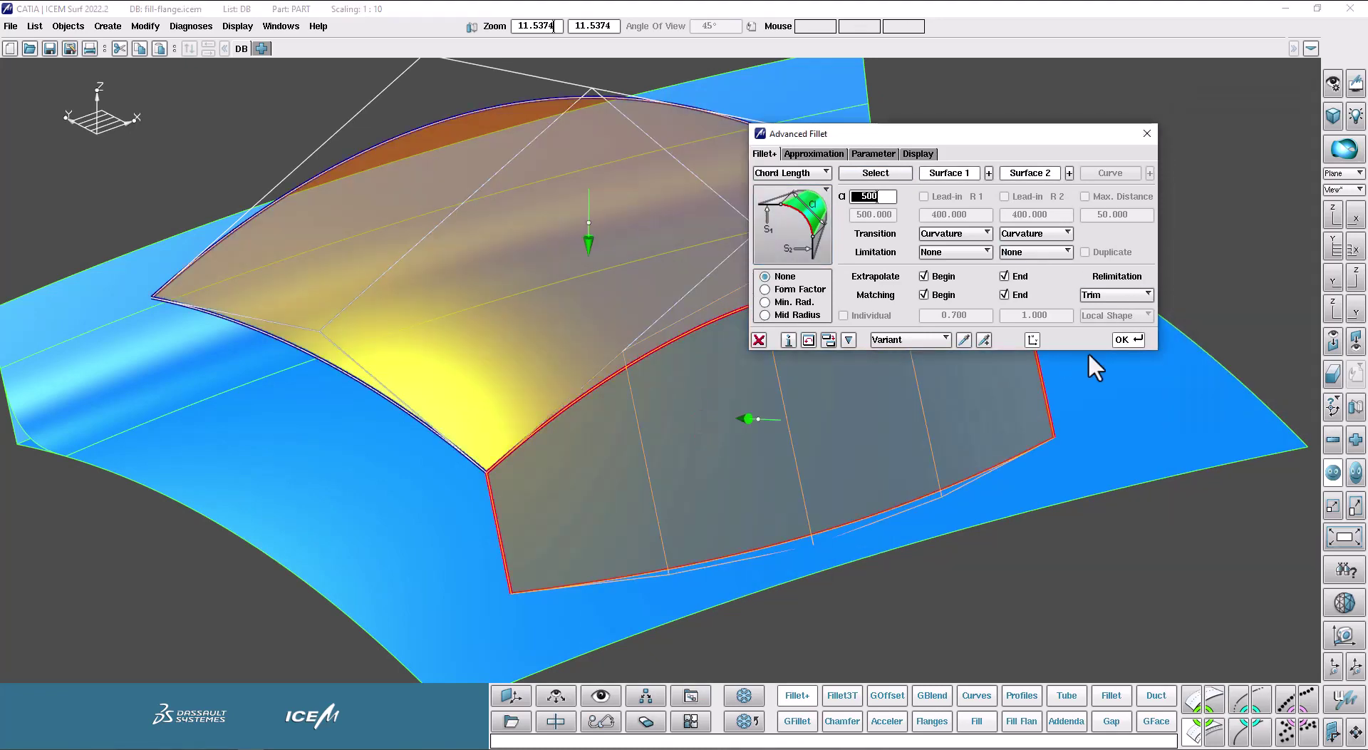
click(1125, 341)
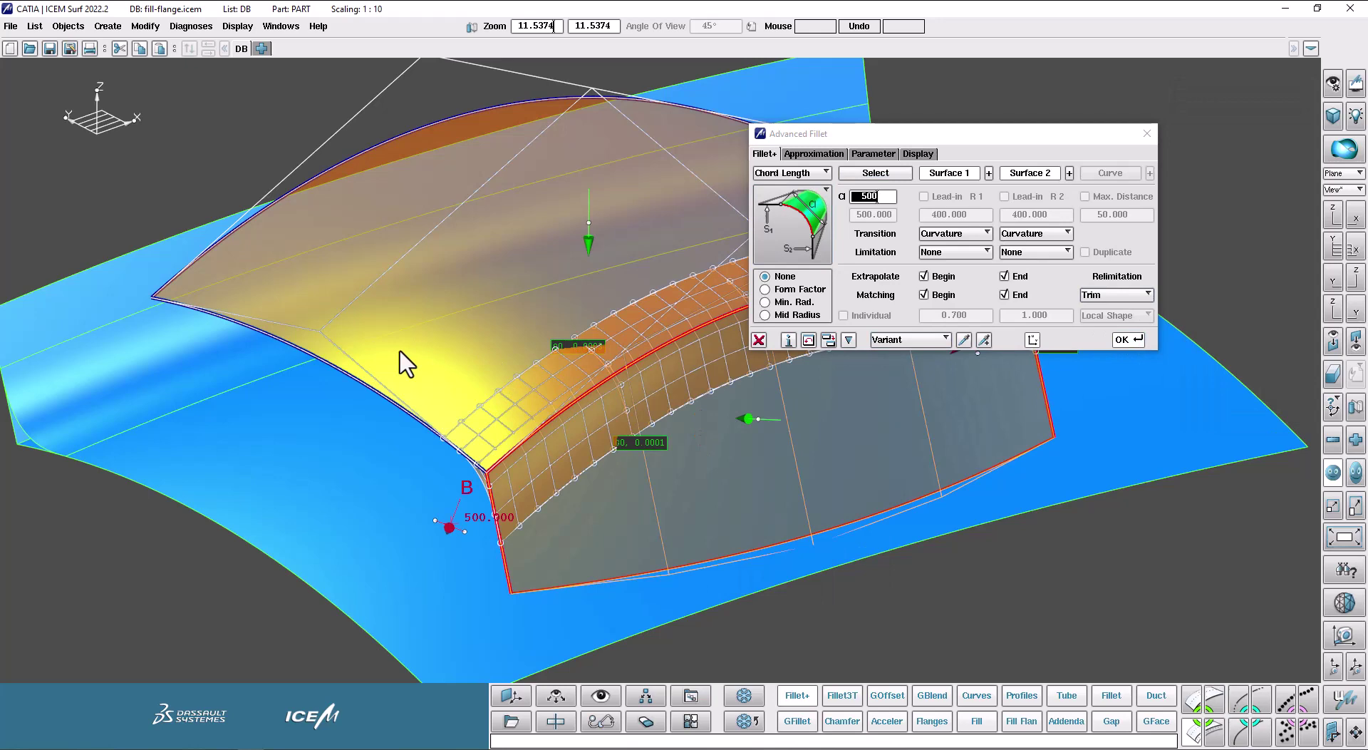
scroll(483, 342, down, 2)
ctrl+shift+middle_drag(483, 342, 480, 357)
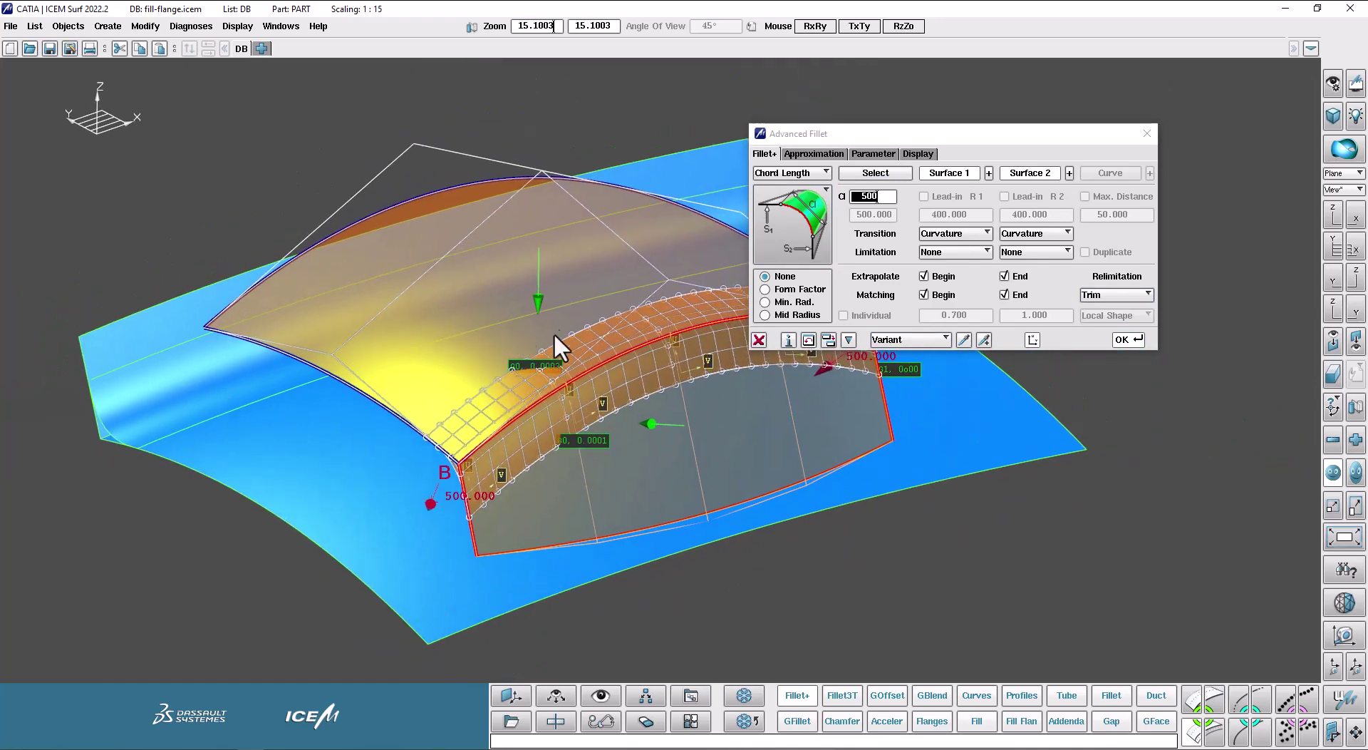
ctrl+shift+middle_drag(554, 333, 465, 318)
ctrl+shift+right_drag(465, 318, 448, 323)
mouse_move(447, 322)
ctrl+shift+mouse_down()
mouse_move(422, 321)
mouse_move(473, 325)
ctrl+shift+mouse_up()
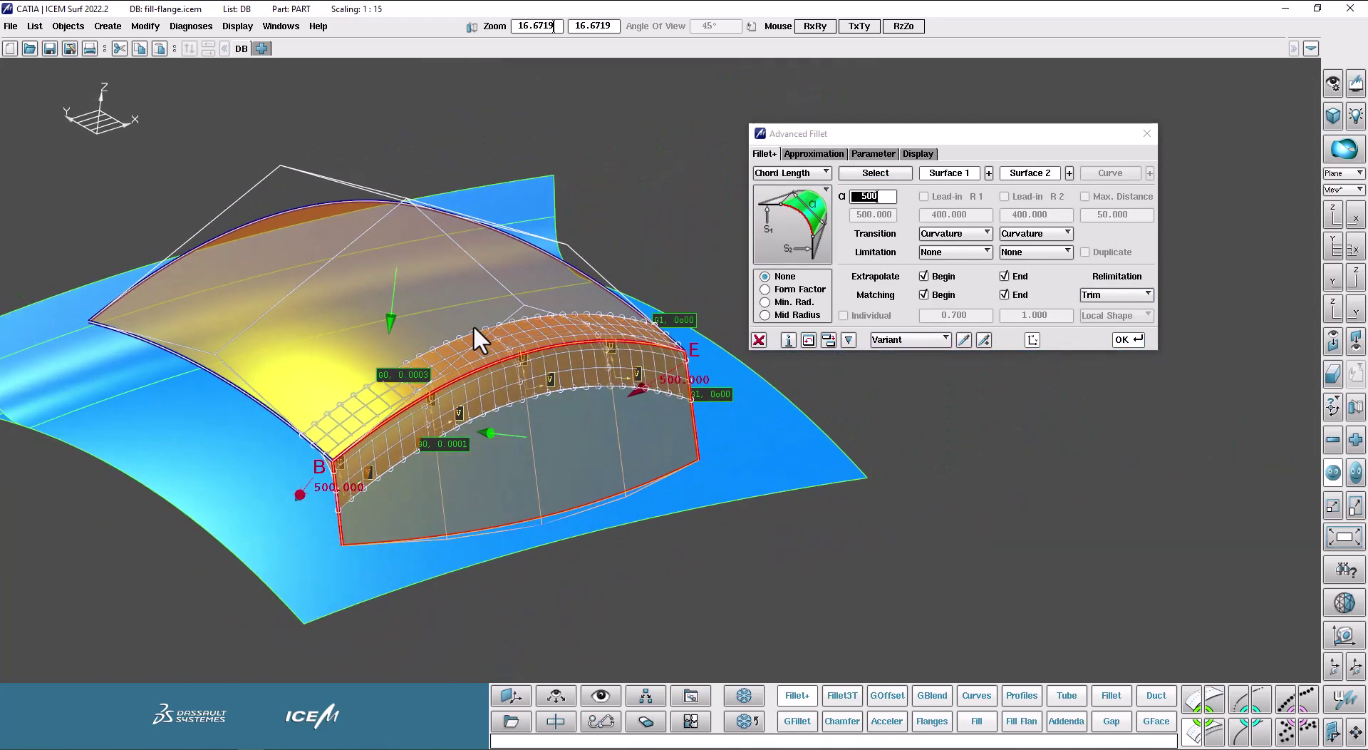
middle_drag(473, 325, 506, 318)
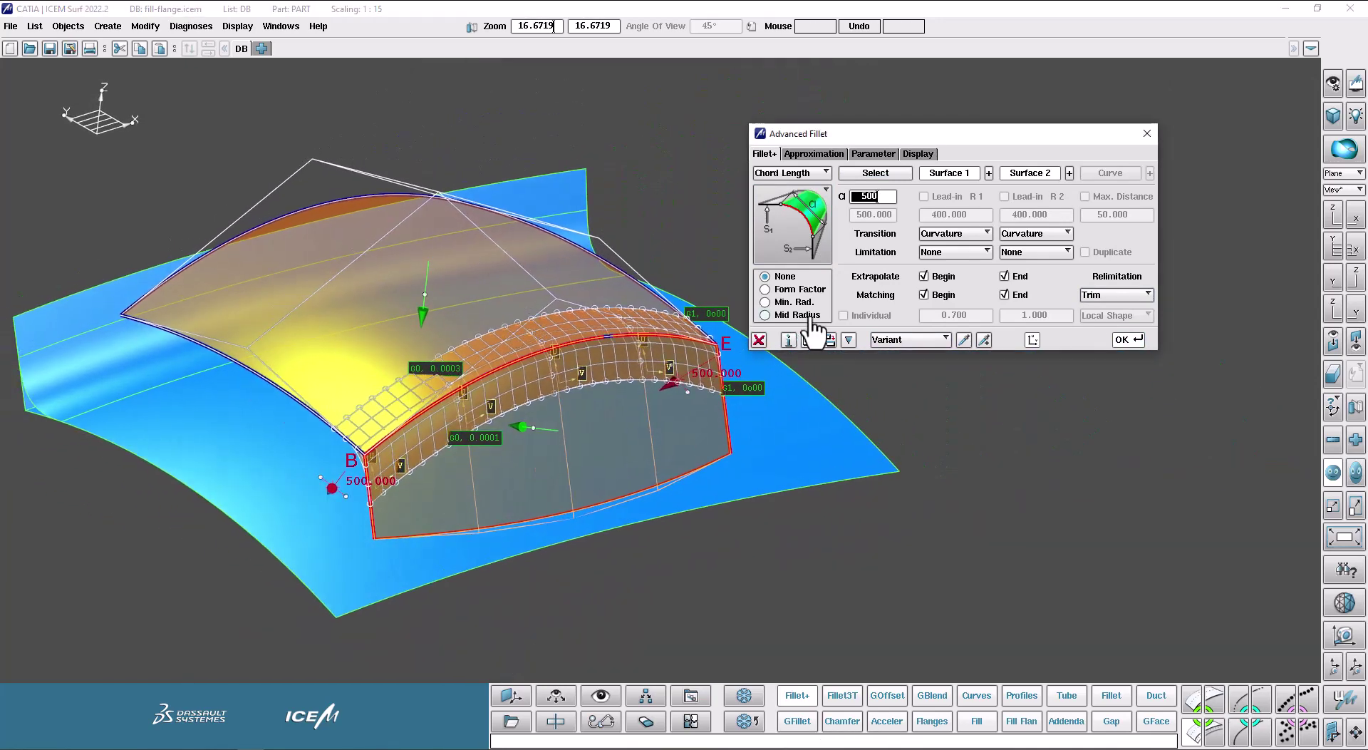
click(759, 341)
middle_drag(754, 357, 678, 308)
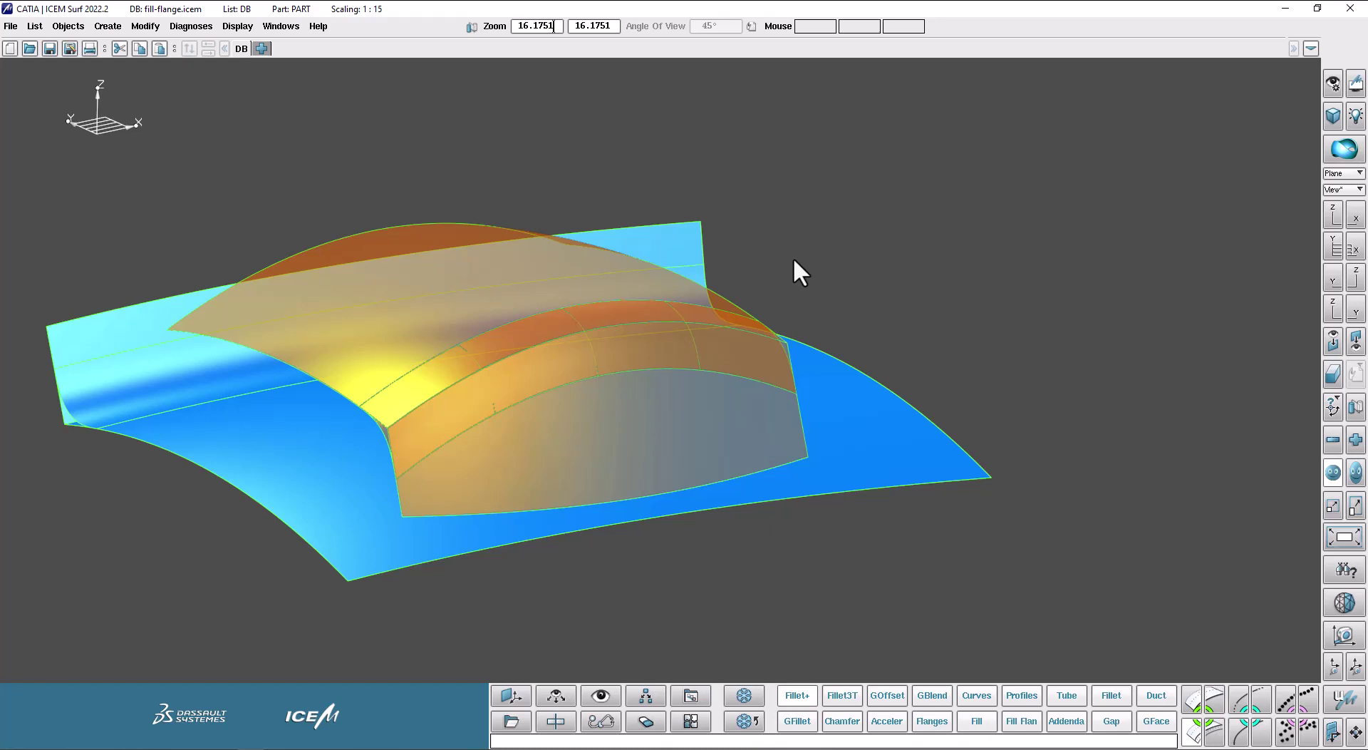
Step: Raise a row of the upper surface's control points using Control Point modification with the Row and Normal options
click(1213, 701)
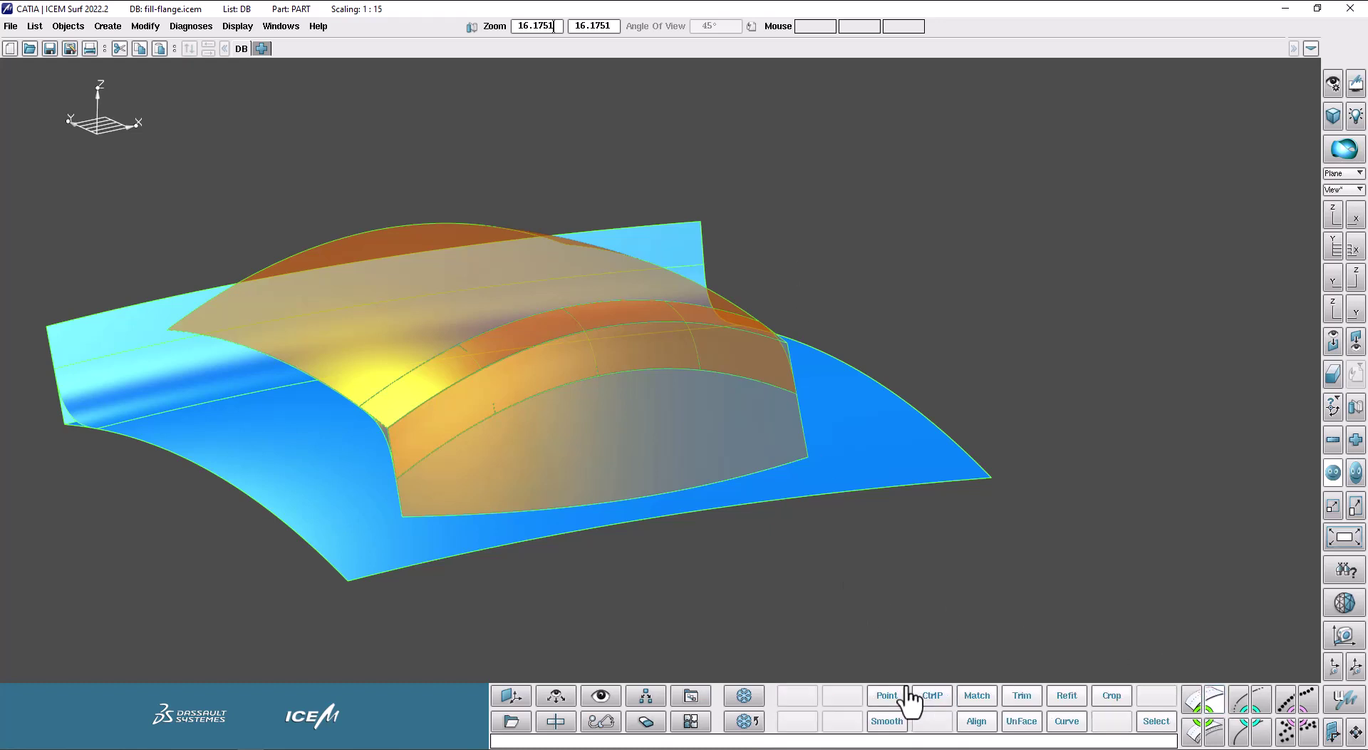
click(932, 696)
click(420, 231)
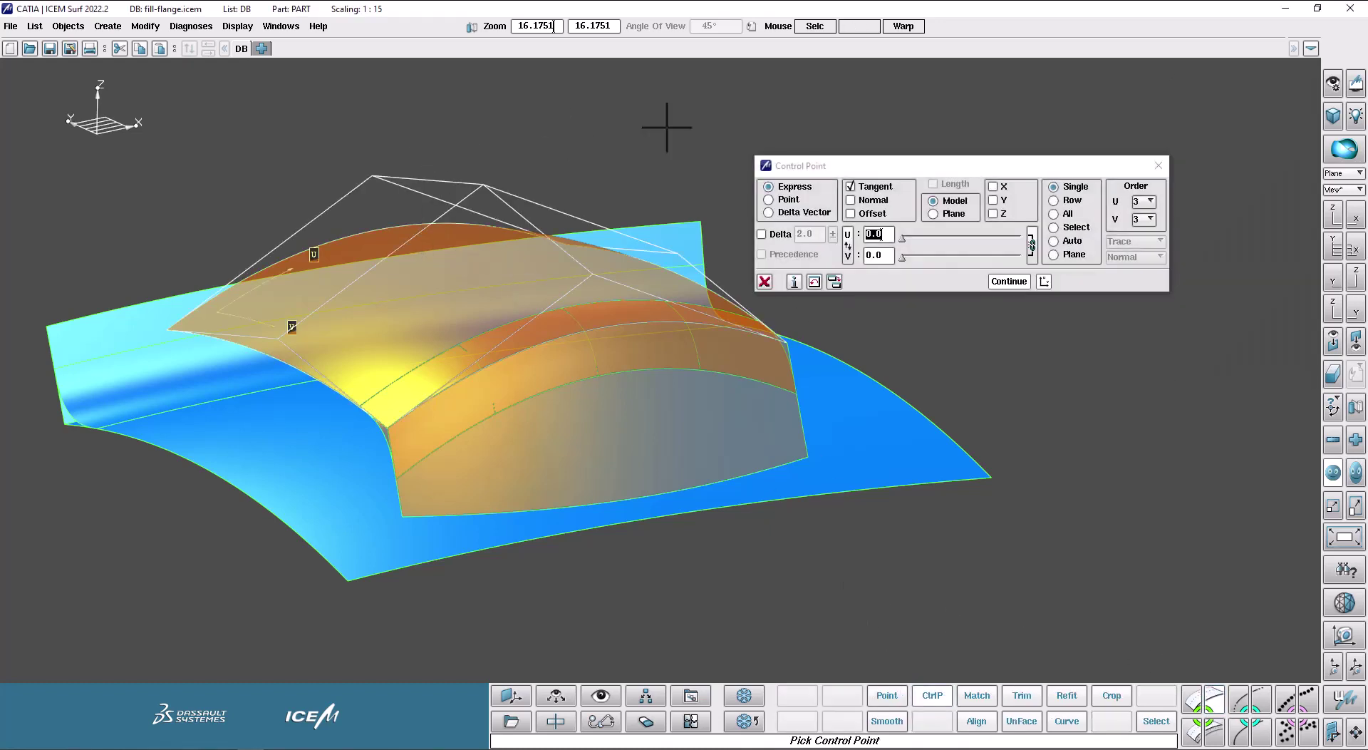
click(1078, 203)
click(871, 200)
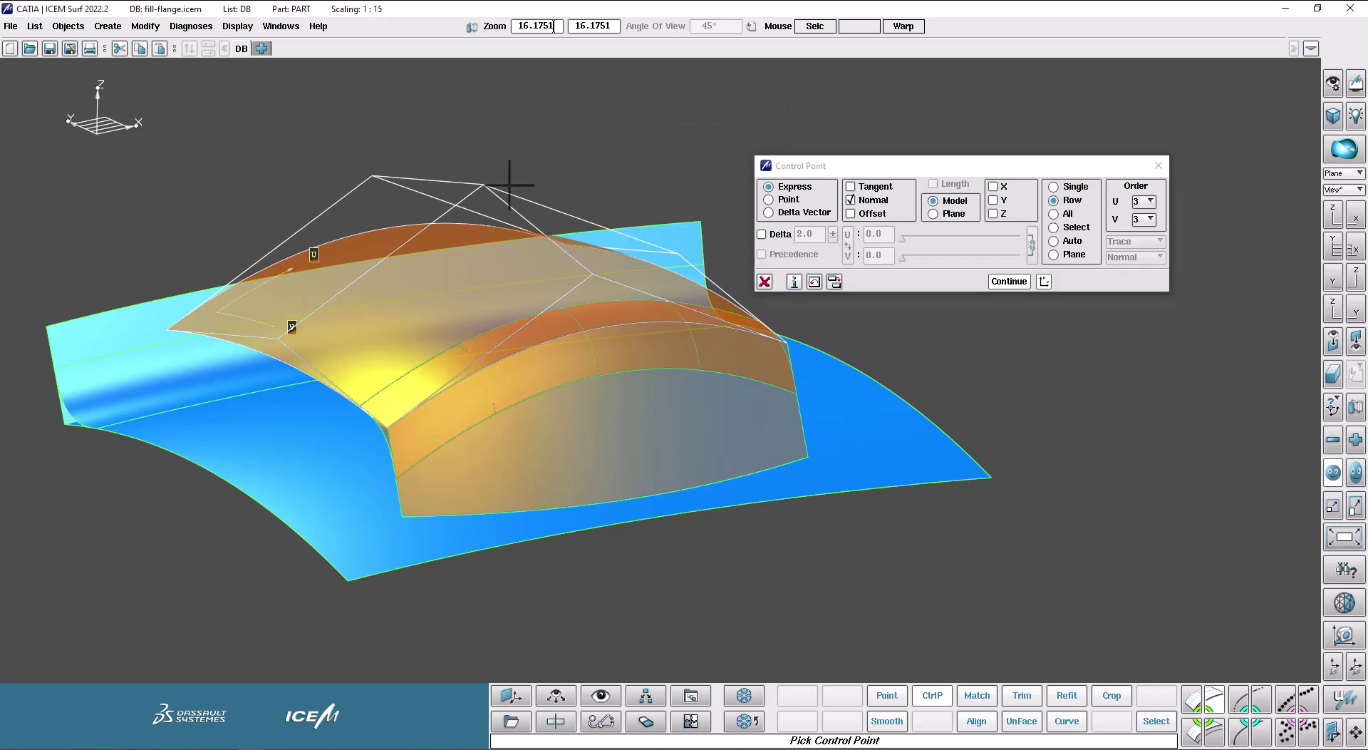
click(451, 186)
drag(451, 187, 449, 135)
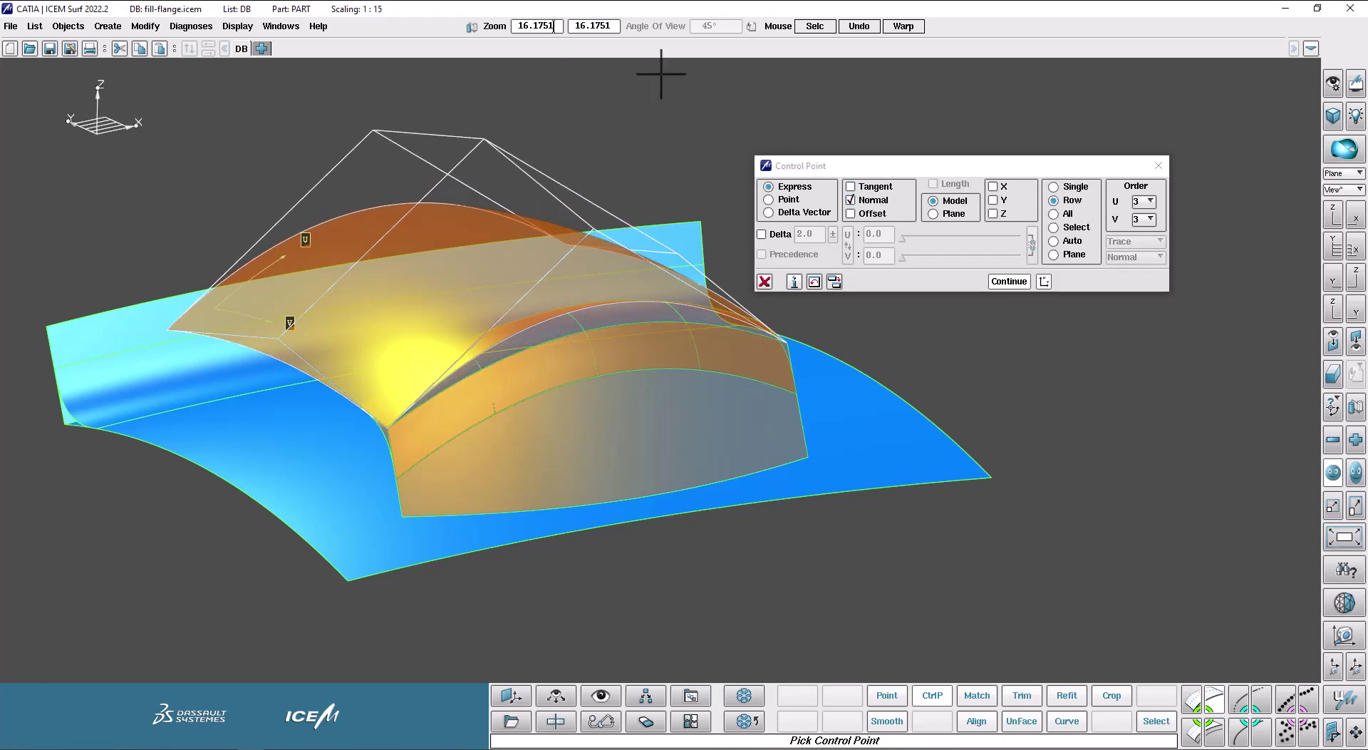
click(764, 281)
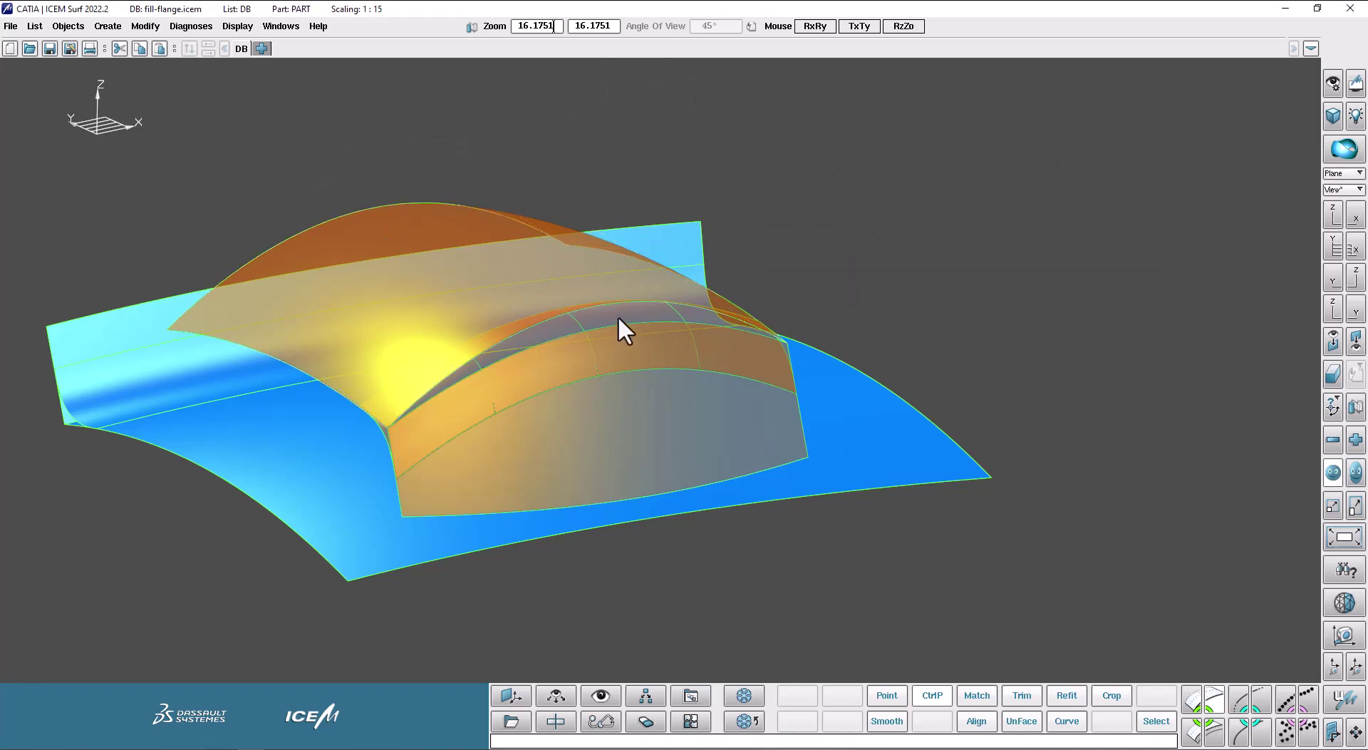
Step: Retrieve the front flange's parameters in the Flanges command to rebuild it on the reshaped upper surface, and finish the flange
mouse_move(619, 319)
mouse_down()
mouse_move(800, 270)
mouse_move(639, 320)
mouse_up()
right_drag(639, 320, 679, 268)
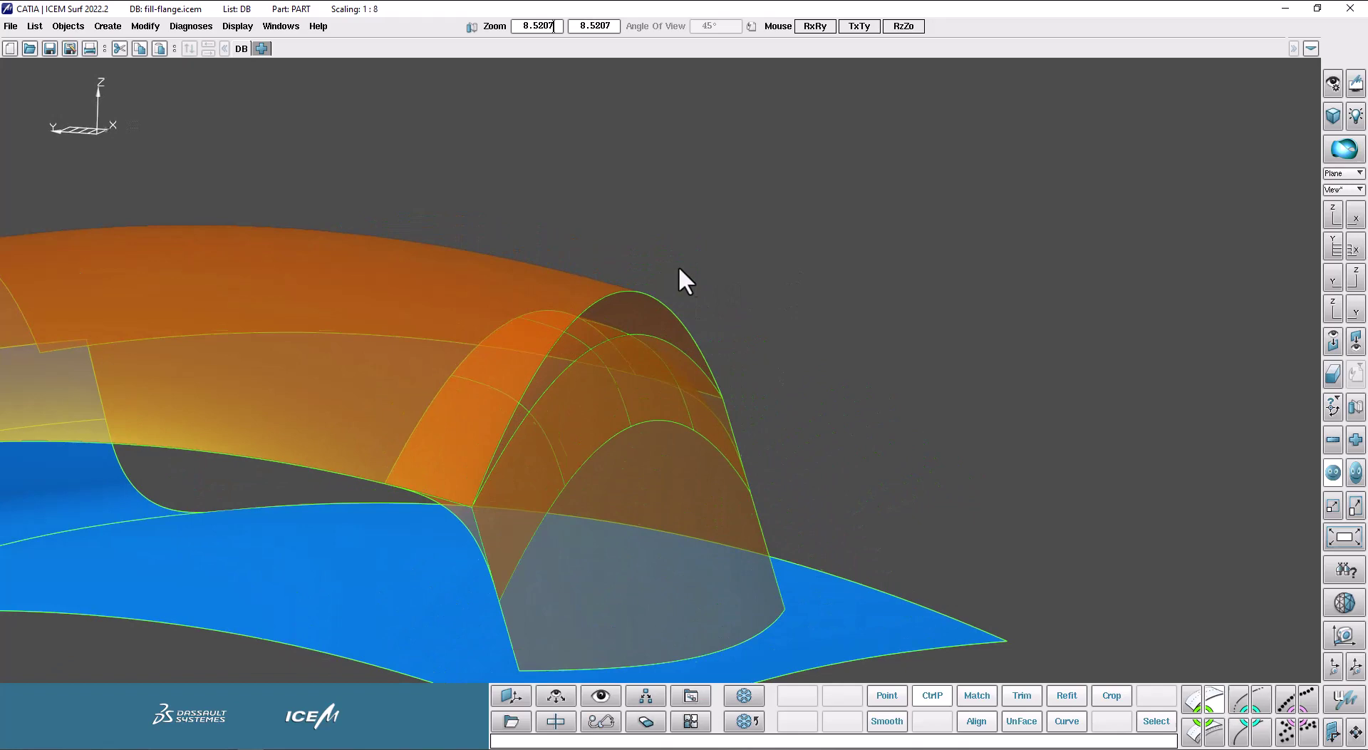
drag(679, 266, 596, 305)
right_drag(596, 308, 582, 320)
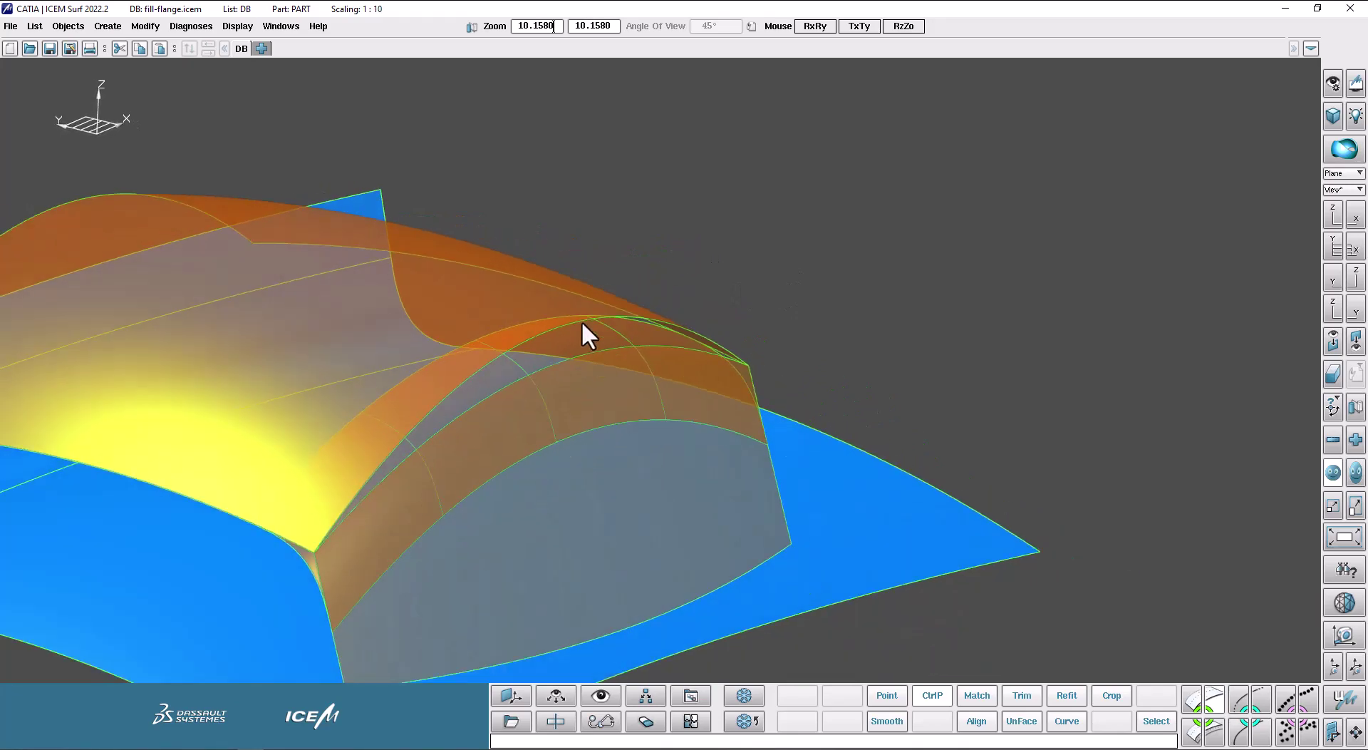
middle_drag(582, 321, 674, 251)
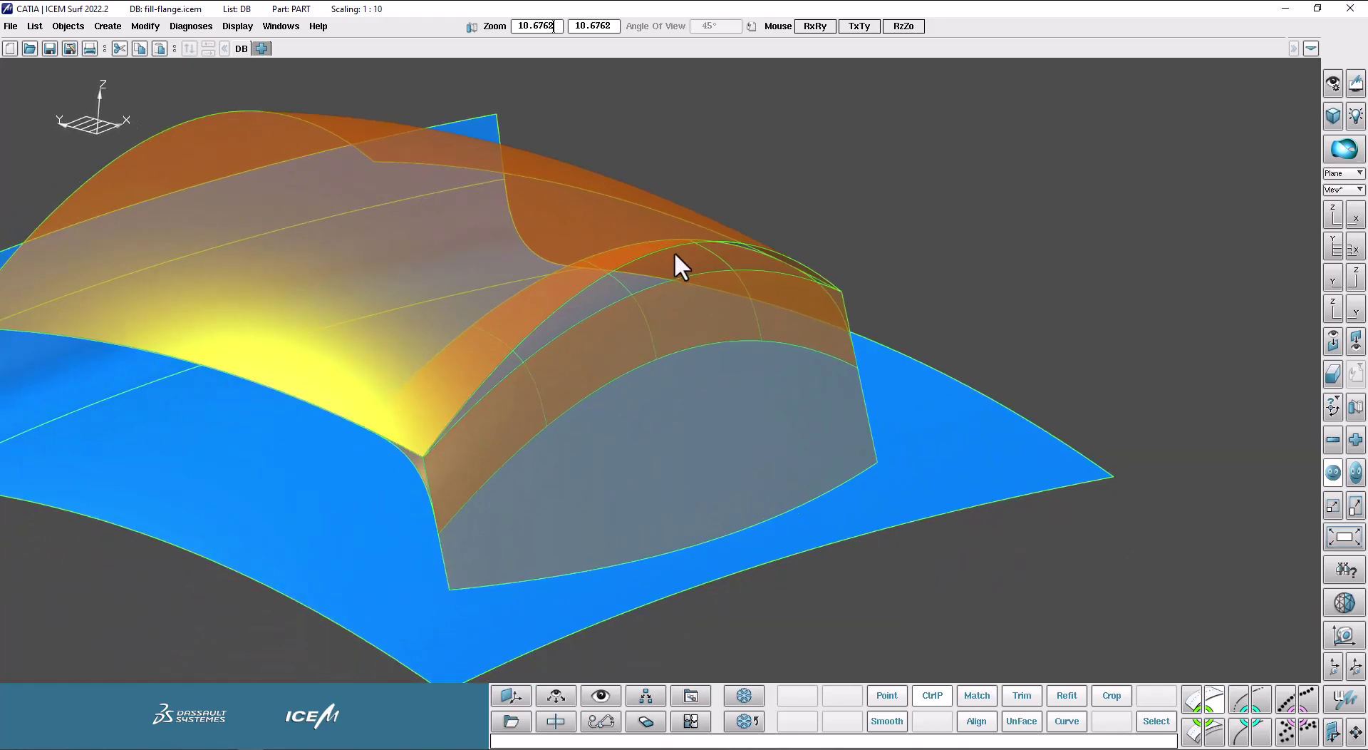
ctrl+click(998, 277)
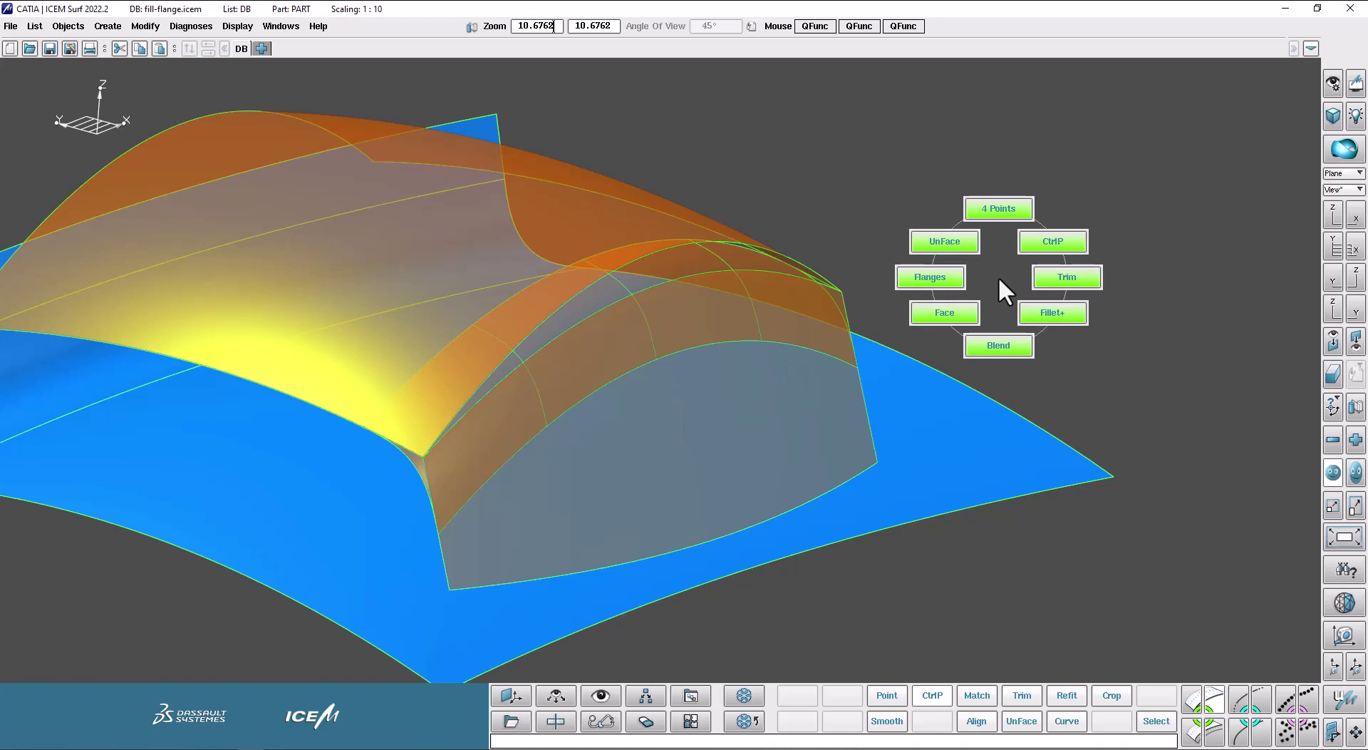
click(939, 280)
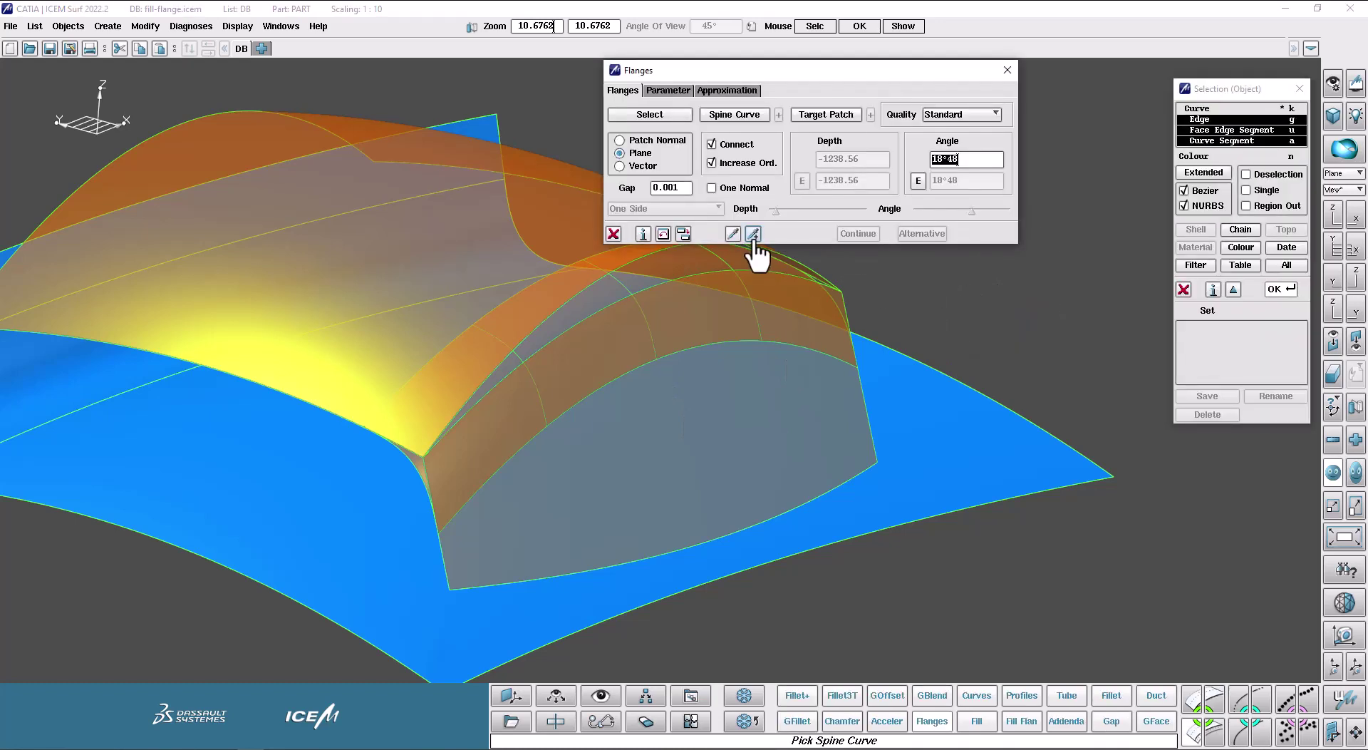
click(752, 238)
click(764, 387)
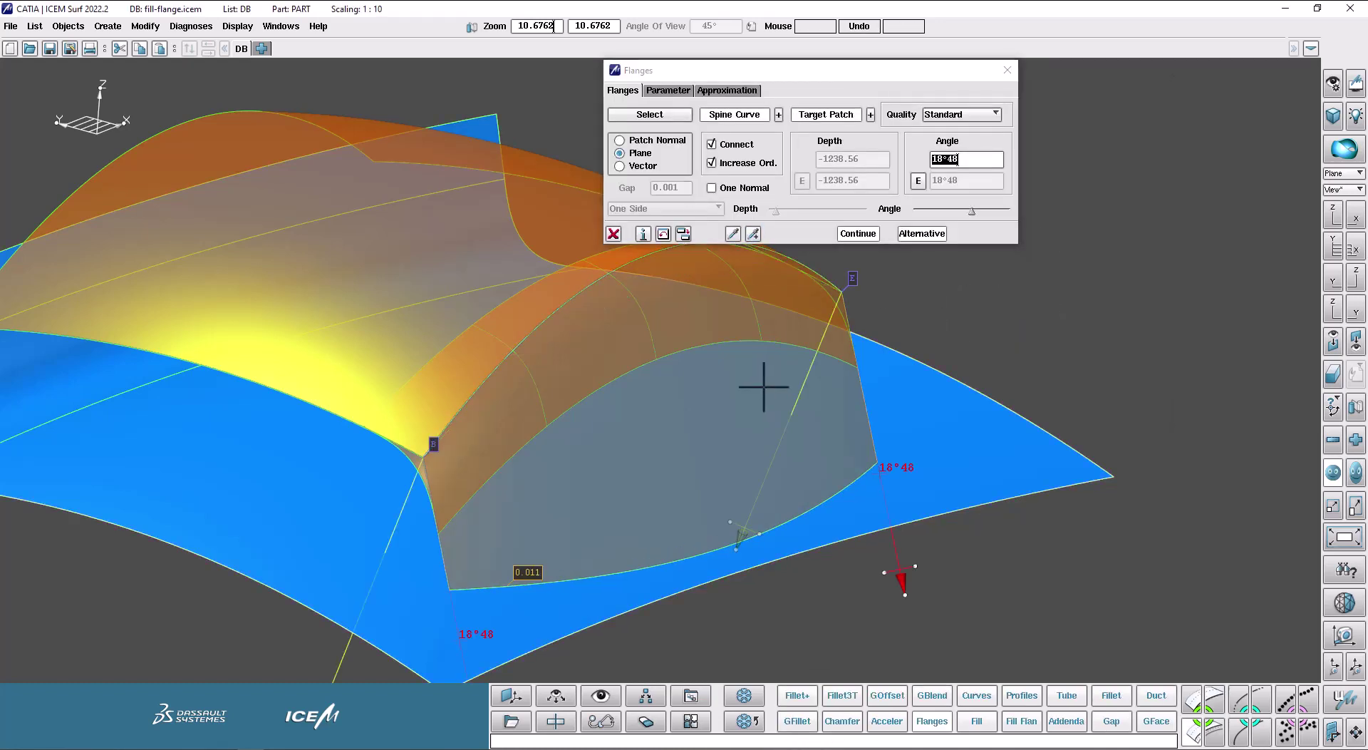
middle_drag(896, 362, 794, 390)
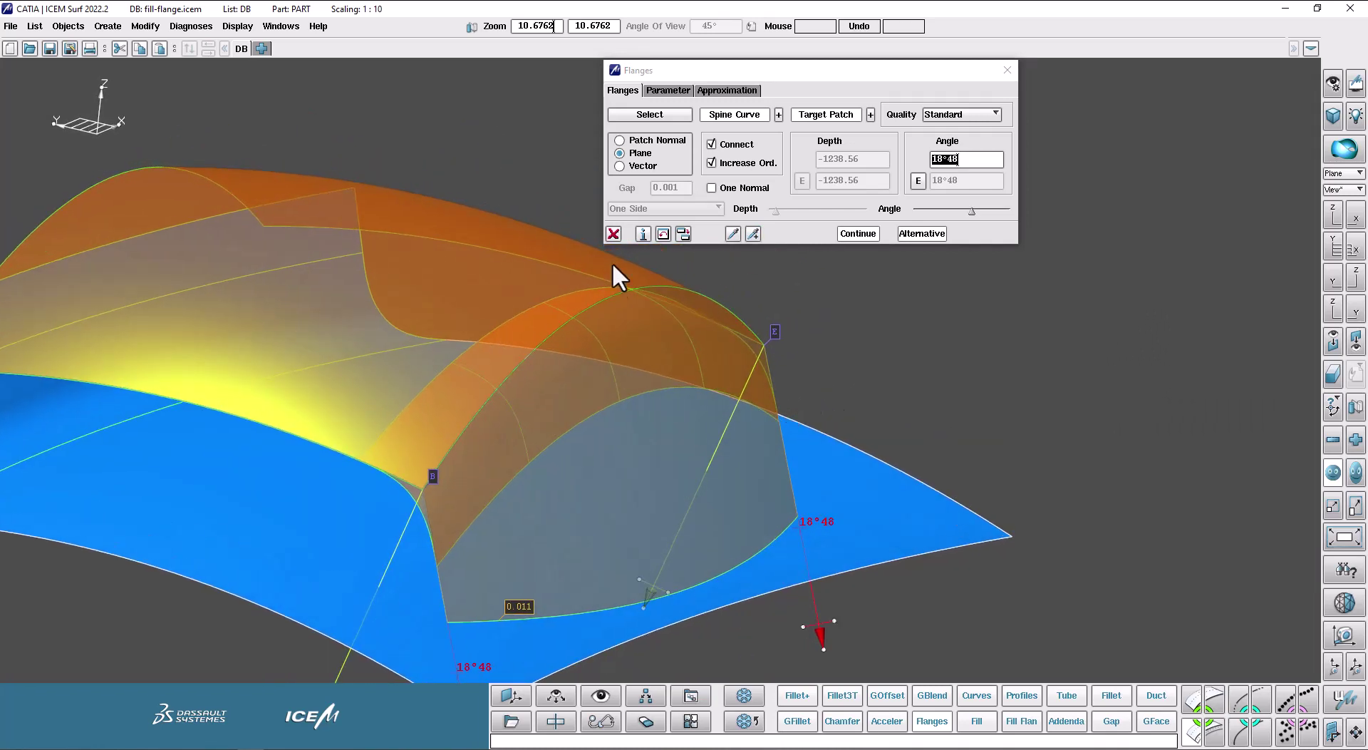
click(613, 233)
Step: Retrieve the front fillet's parameters in Advanced Fillet and recalculate it between the reshaped upper surface and the updated flange
middle_drag(855, 292, 891, 254)
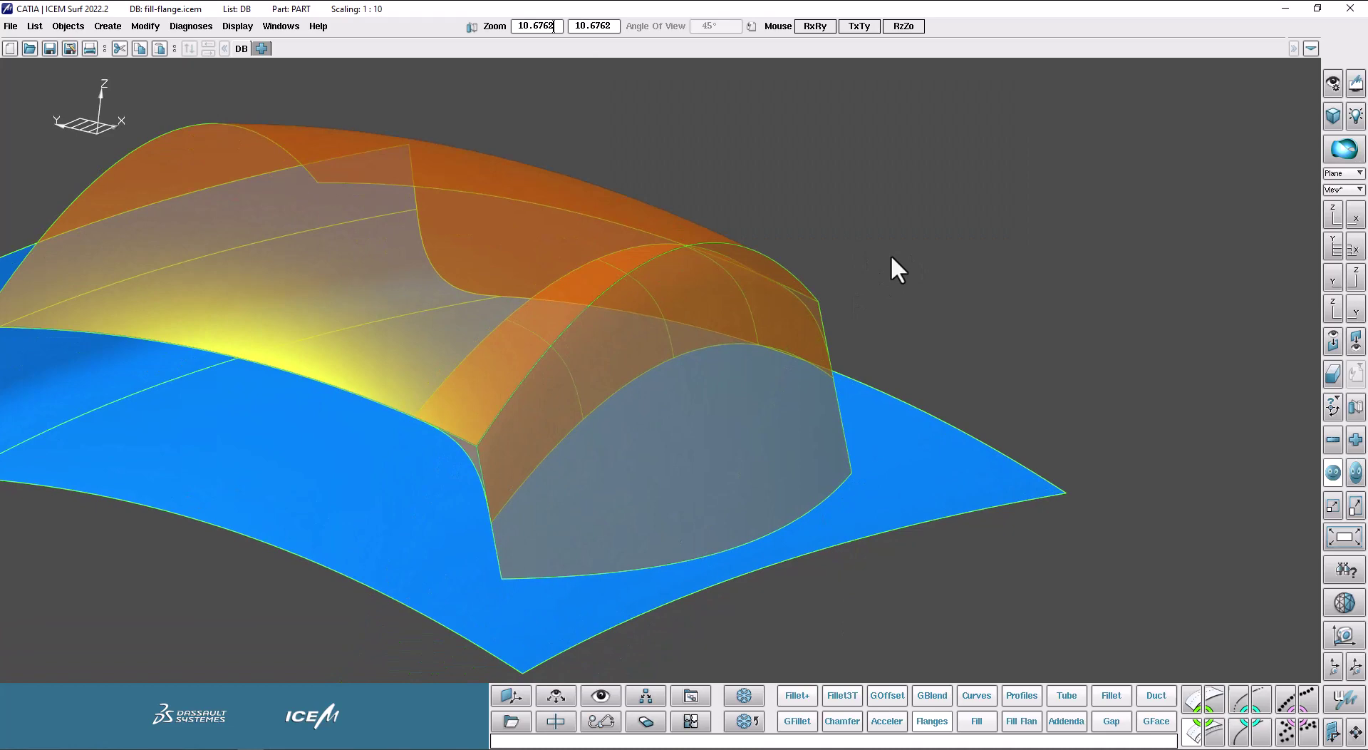
ctrl+shift+middle_click(934, 170)
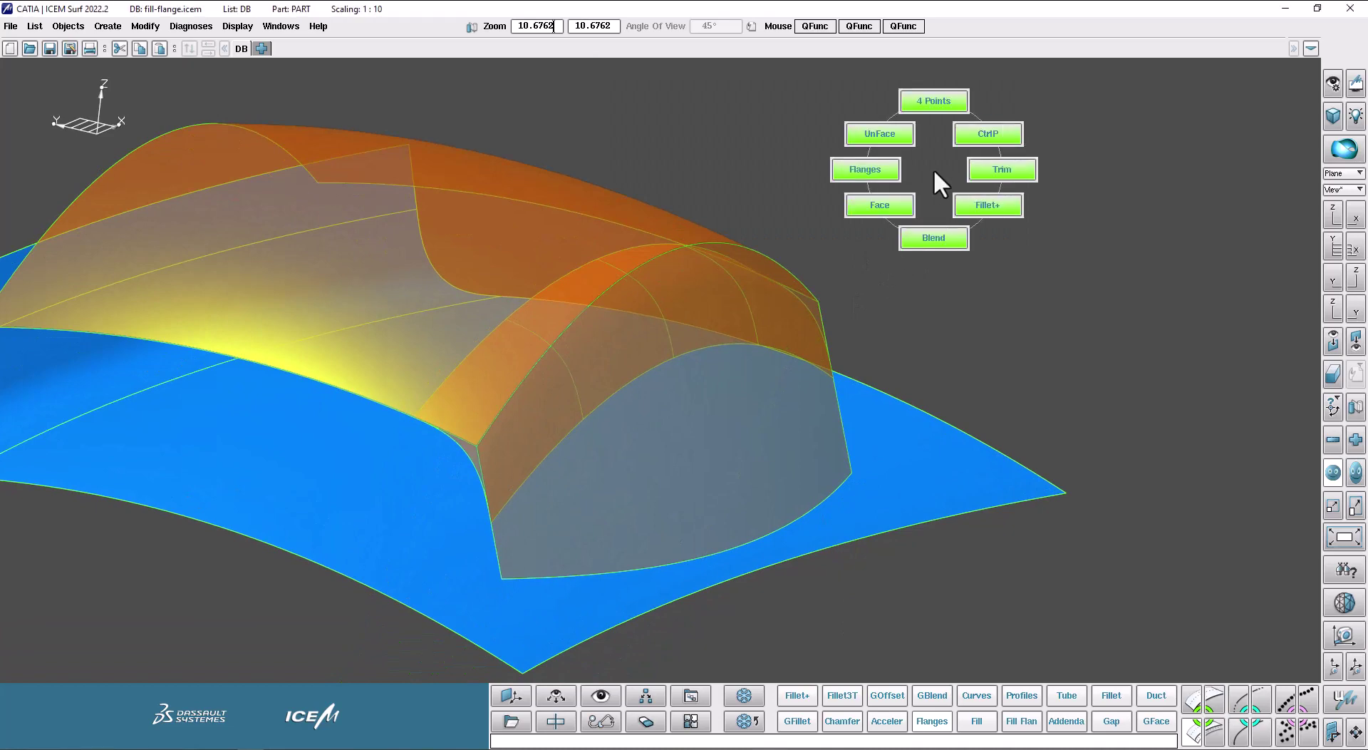
click(970, 204)
click(986, 343)
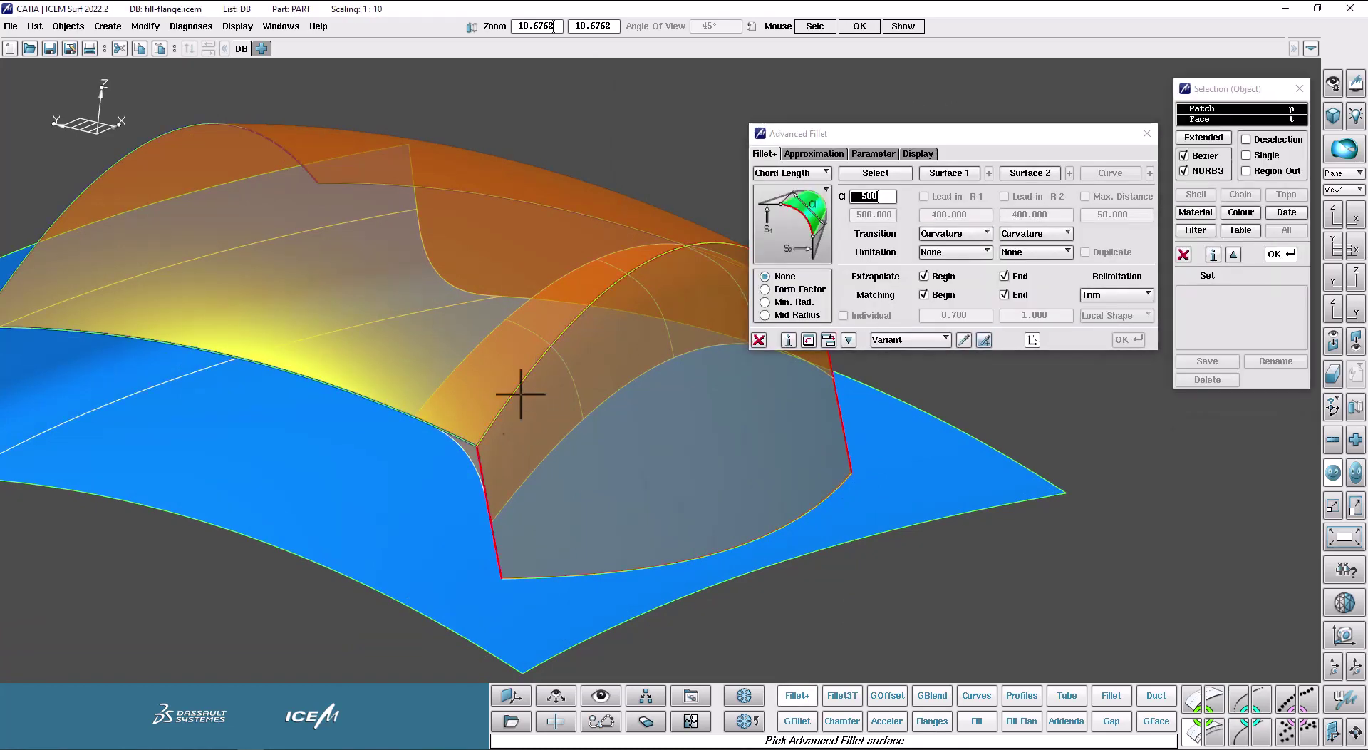
click(462, 451)
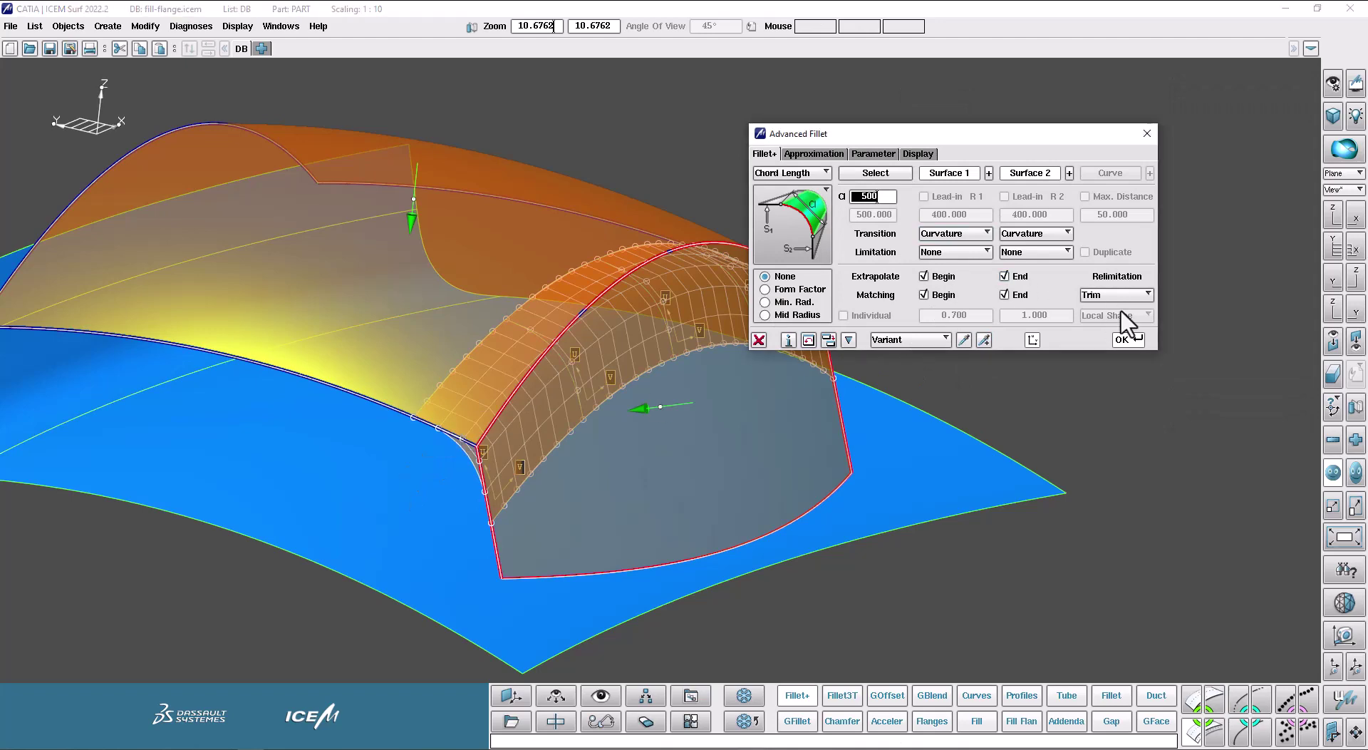
click(1130, 341)
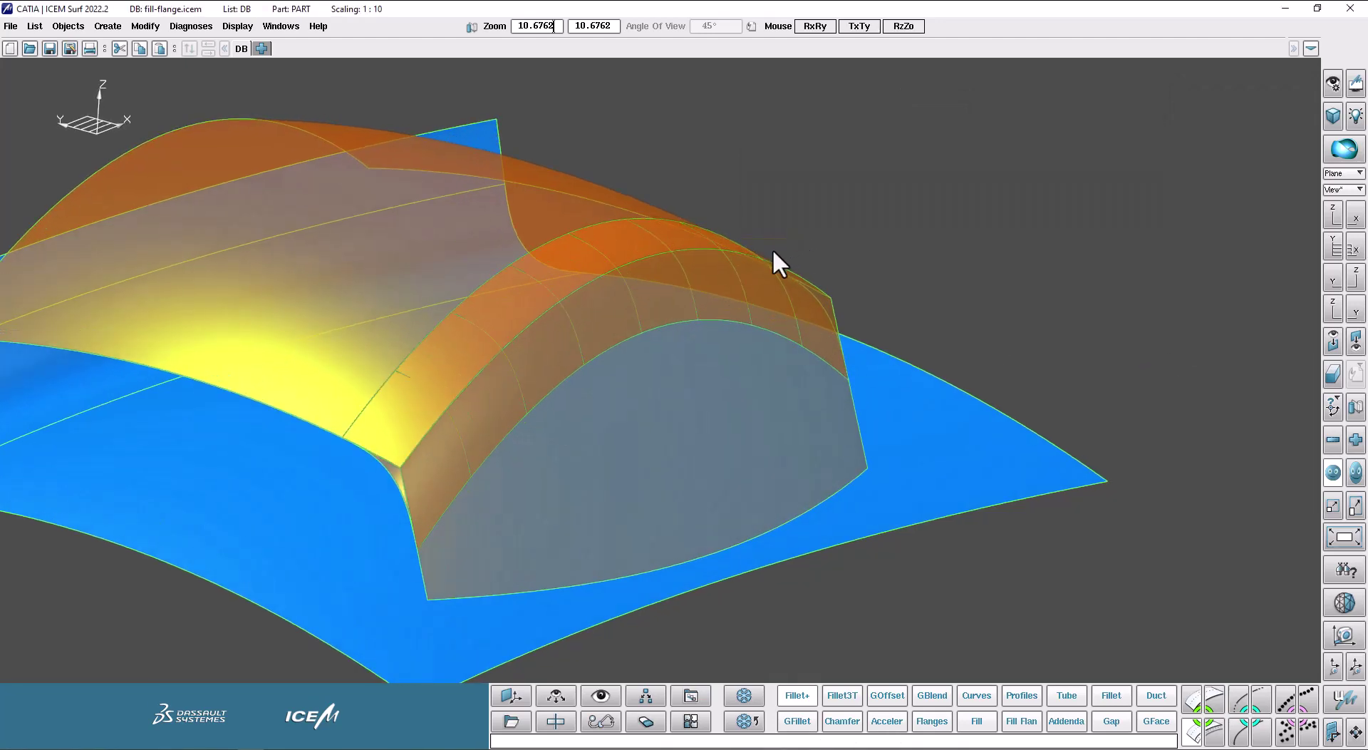
Step: Start an Advanced Fillet with both limitations set to Face and retrieve the parameters of the fillet along the upper surface's front edge
drag(773, 249, 767, 288)
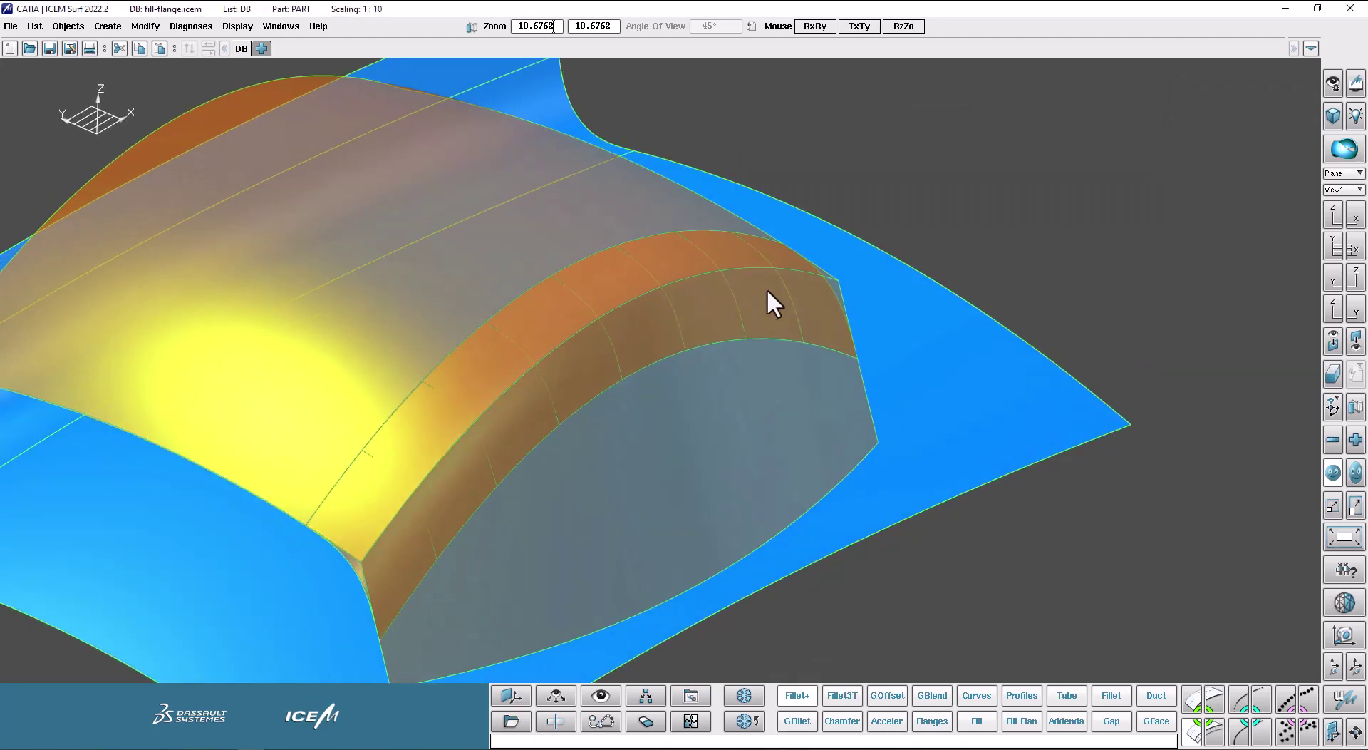
right_drag(766, 289, 689, 315)
drag(690, 315, 688, 307)
middle_drag(688, 307, 720, 334)
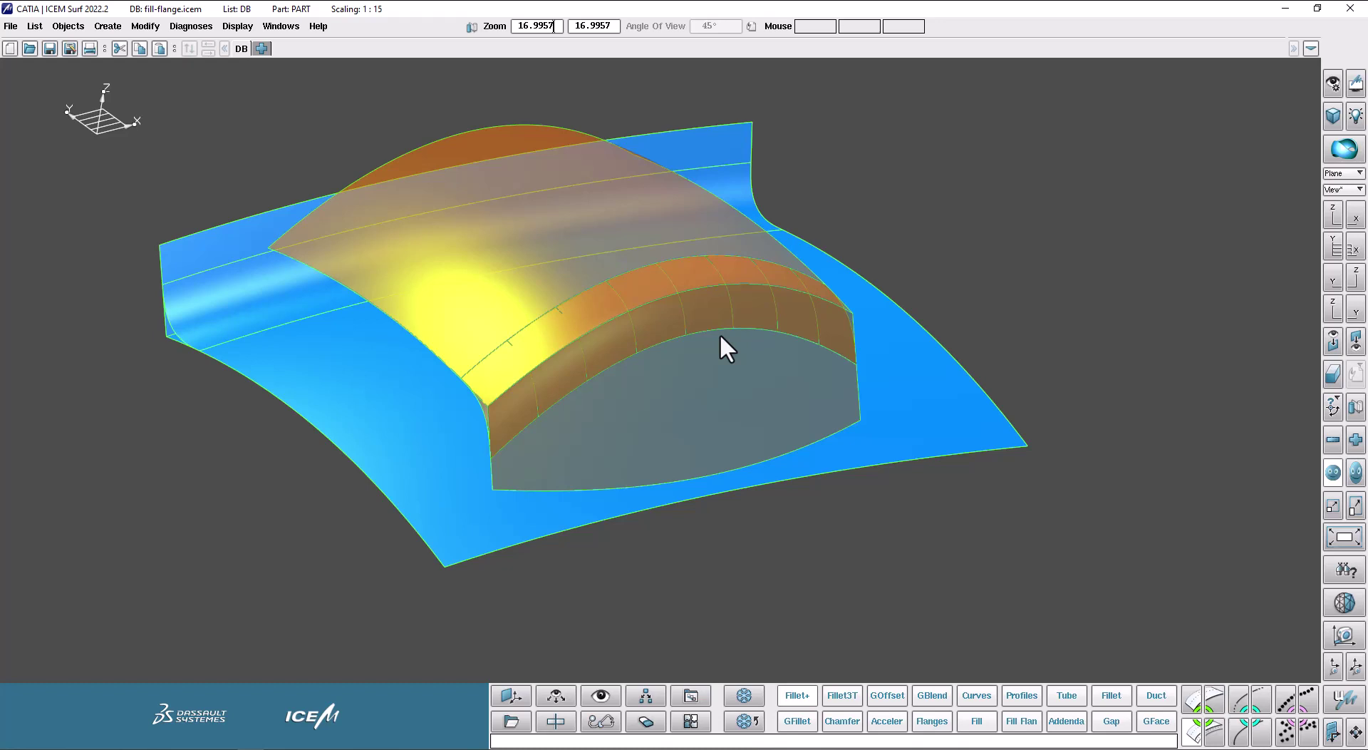
ctrl+shift+click(970, 198)
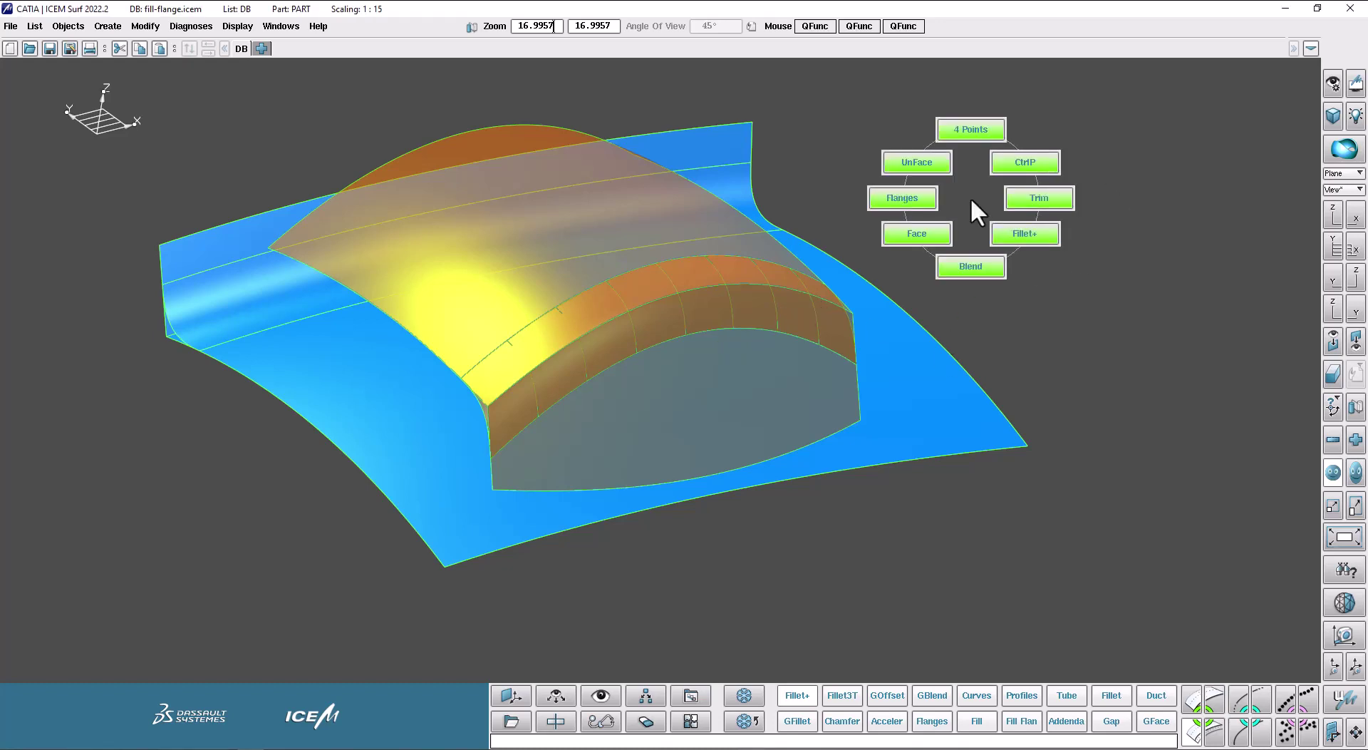
click(1023, 233)
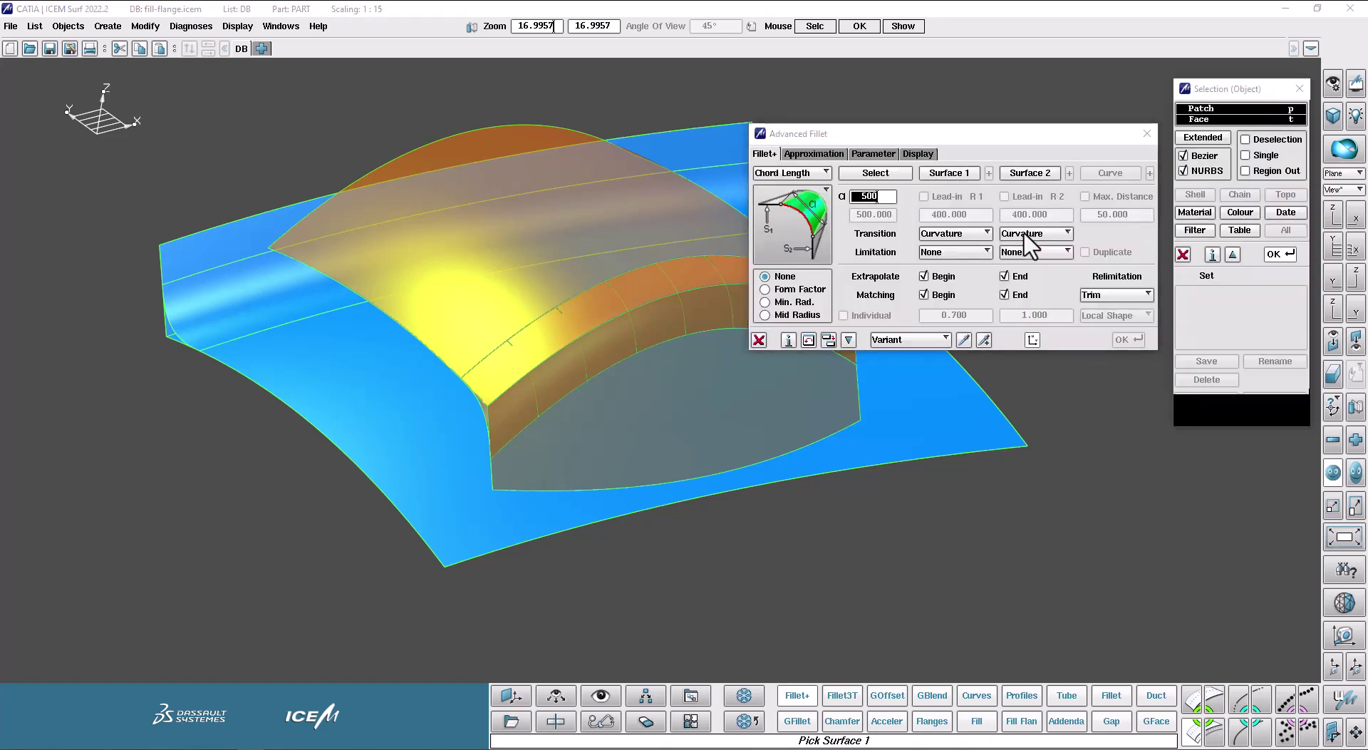
click(953, 258)
click(943, 234)
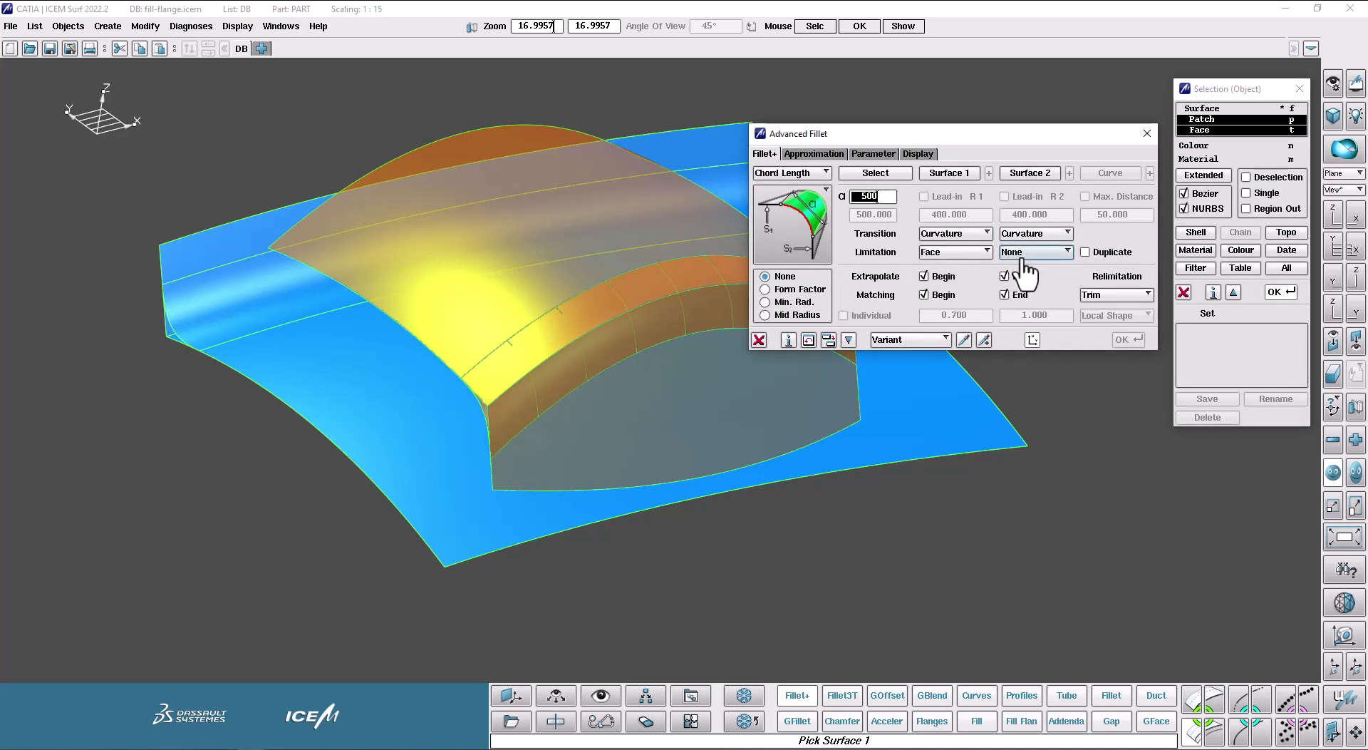
click(1024, 254)
click(1012, 233)
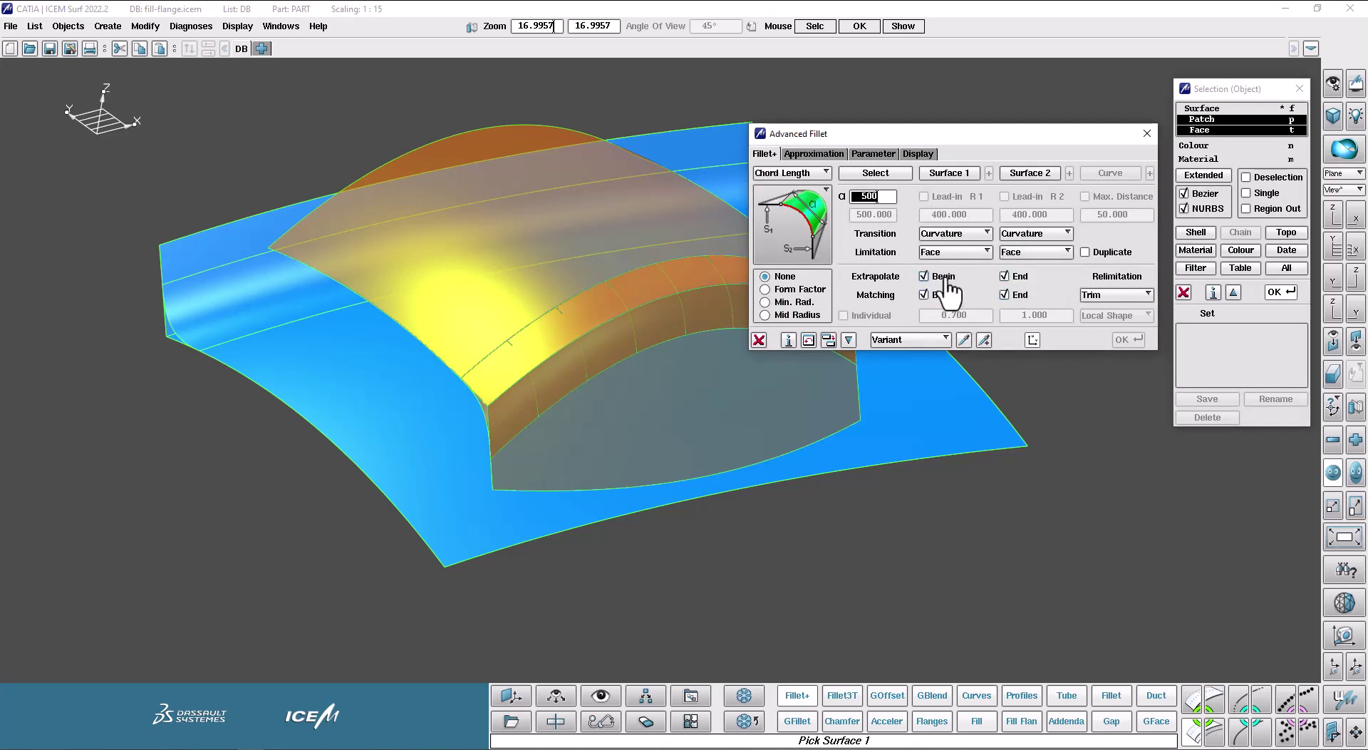
click(984, 340)
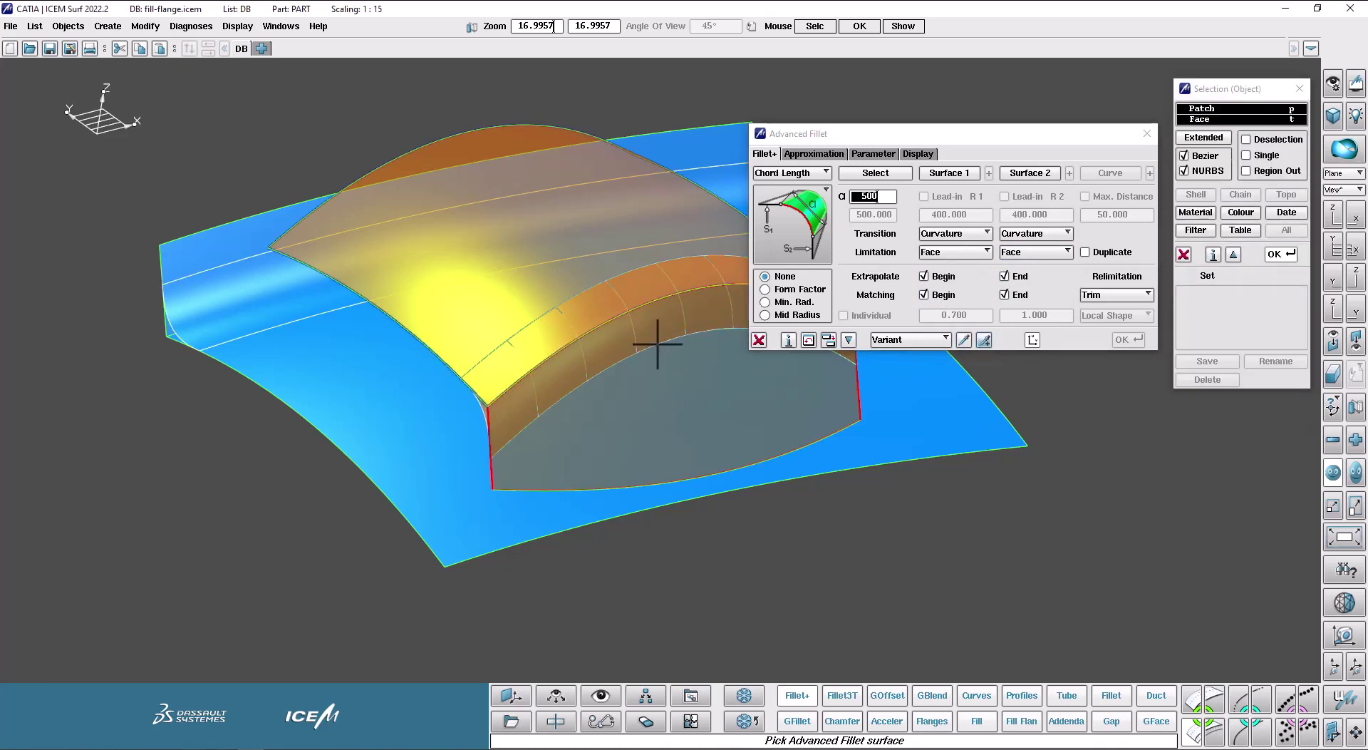
click(658, 342)
Step: Set the retrieved front fillet's limitation to Face for both surfaces and recalculate the fillet
click(951, 253)
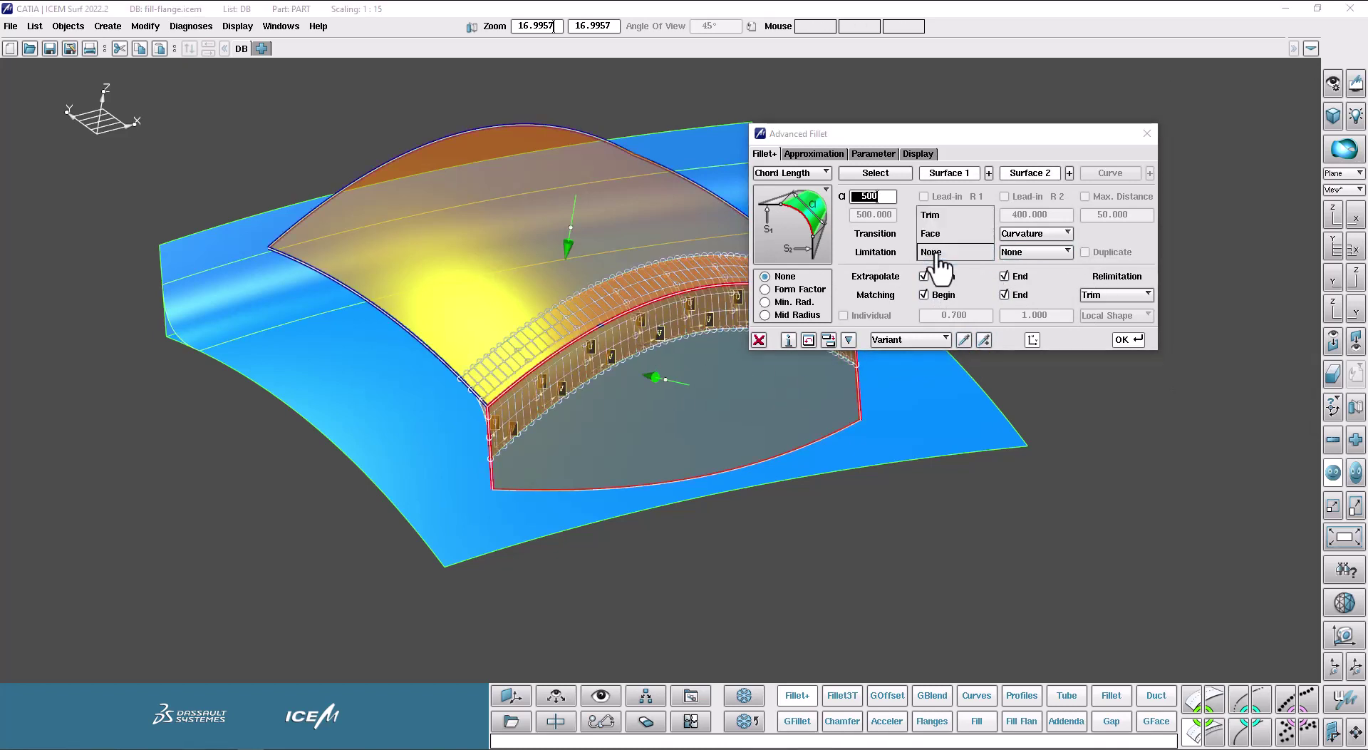
click(976, 246)
click(1033, 252)
click(1019, 261)
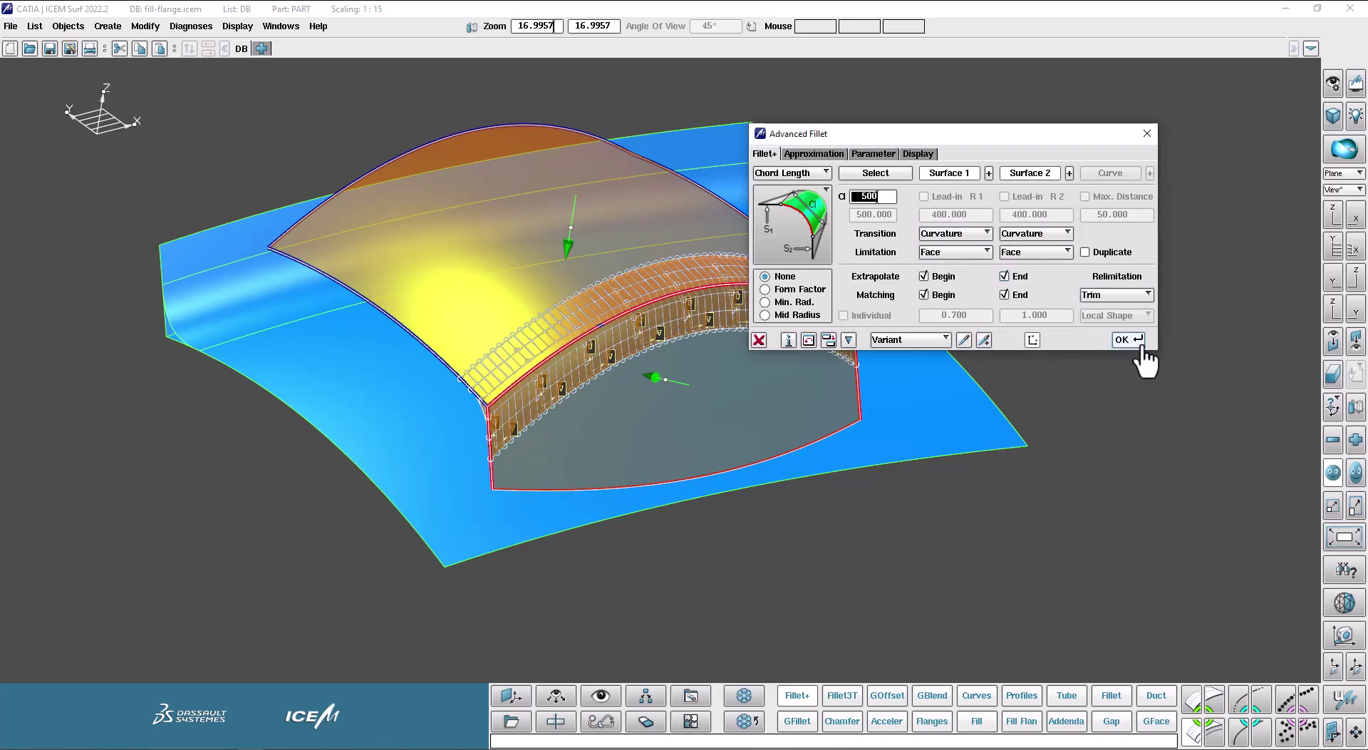
click(1128, 341)
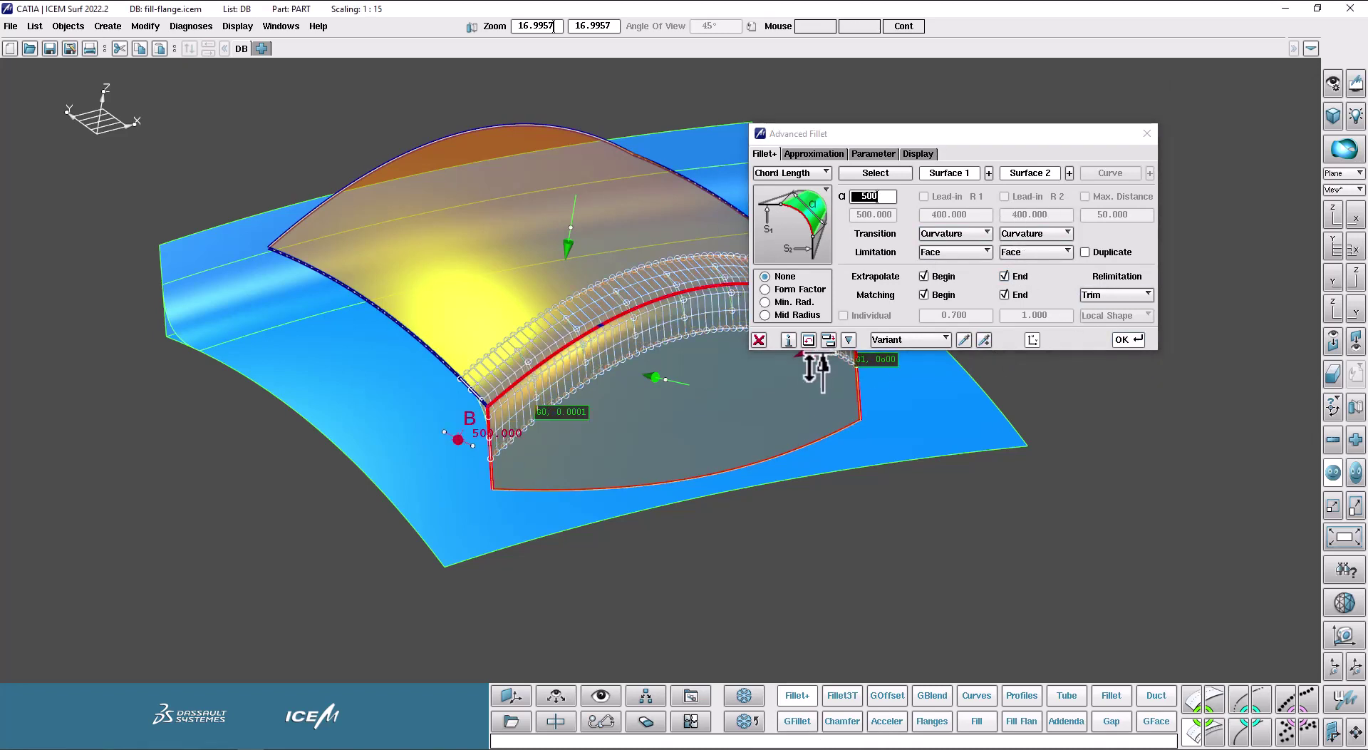
Step: Finish the face-limited front fillet and check in Advanced Fillet whether it can be picked for parameter retrieval
ctrl+drag(769, 389, 681, 418)
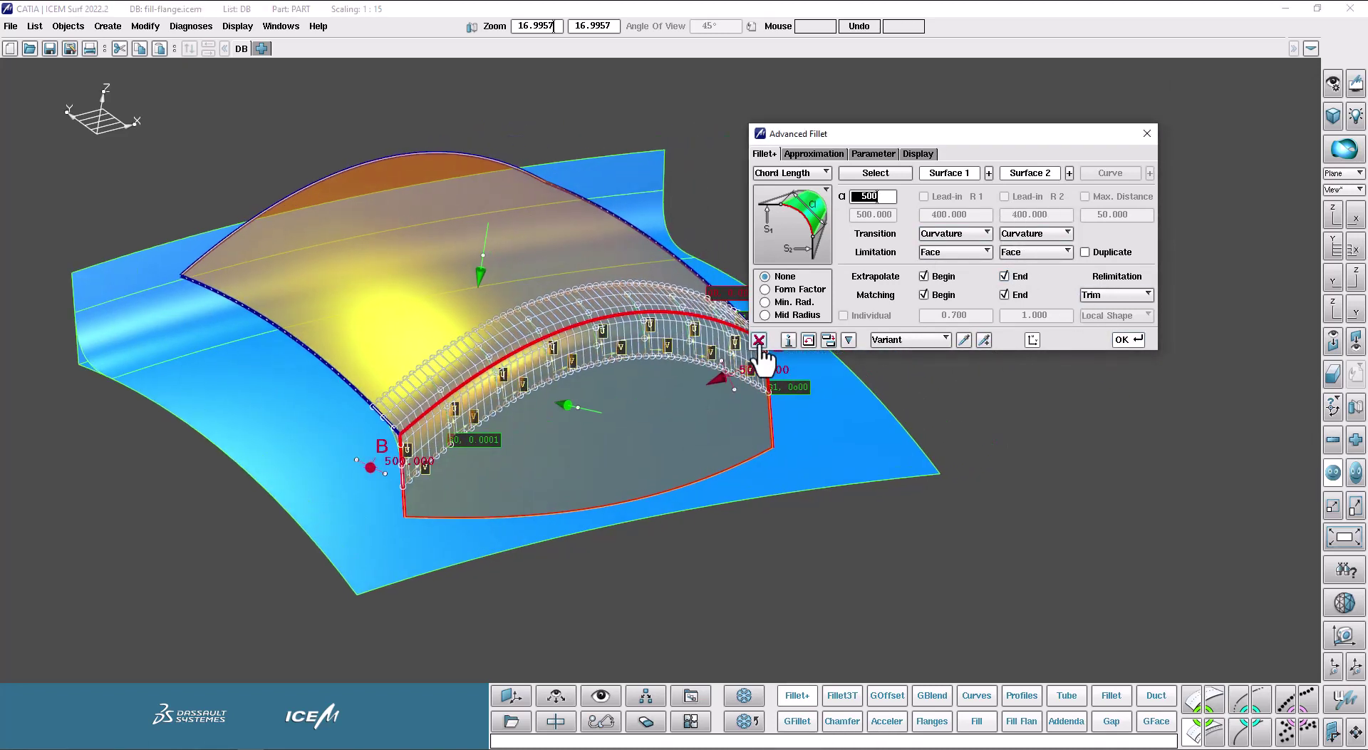
click(759, 341)
drag(884, 318, 829, 207)
right_click(834, 171)
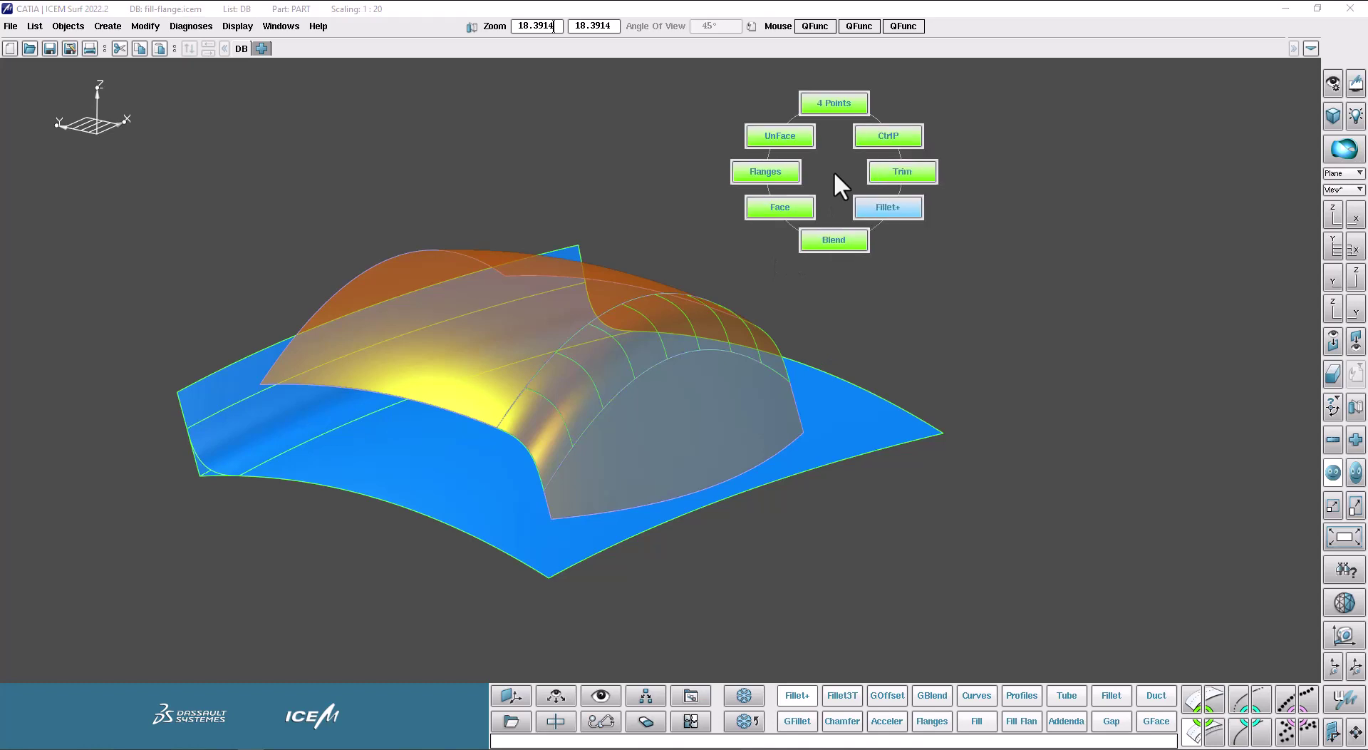
click(883, 206)
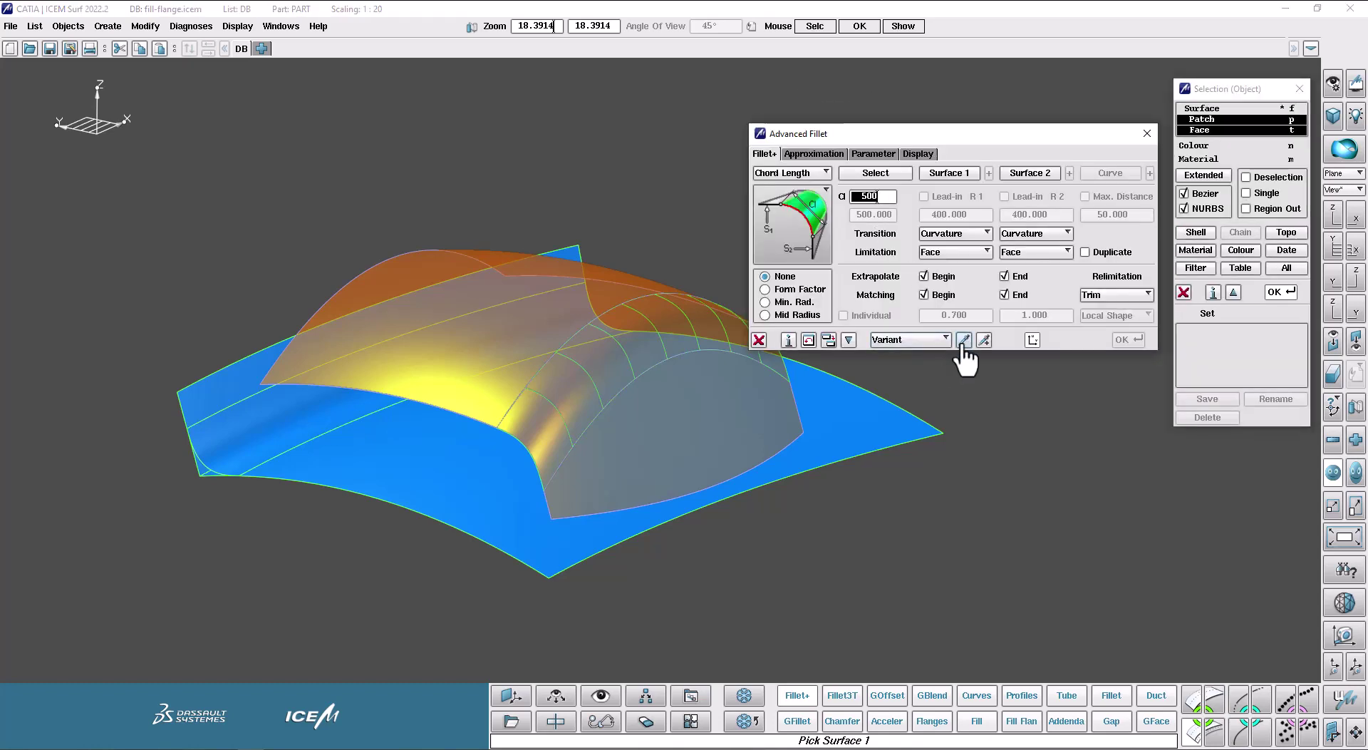
click(984, 339)
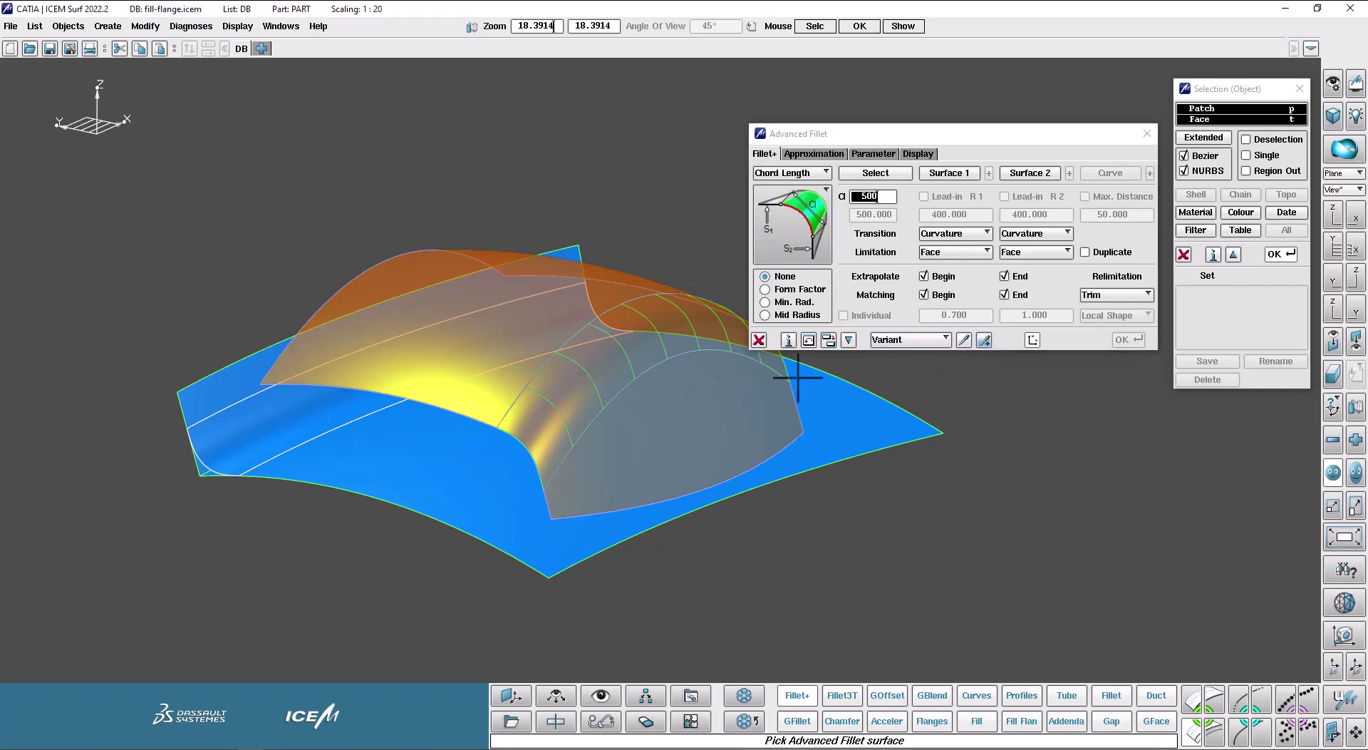
click(757, 341)
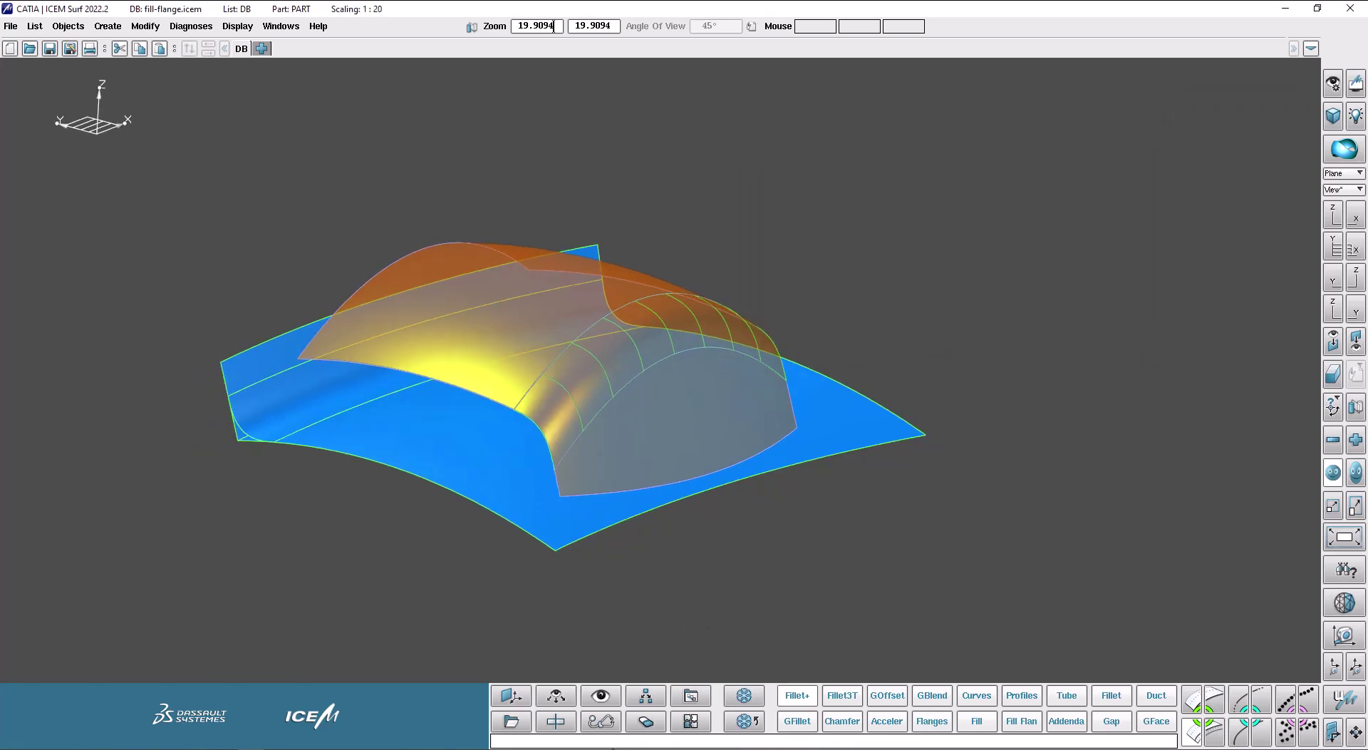
Step: Delete the fillet between the upper surface and the front flange
click(647, 722)
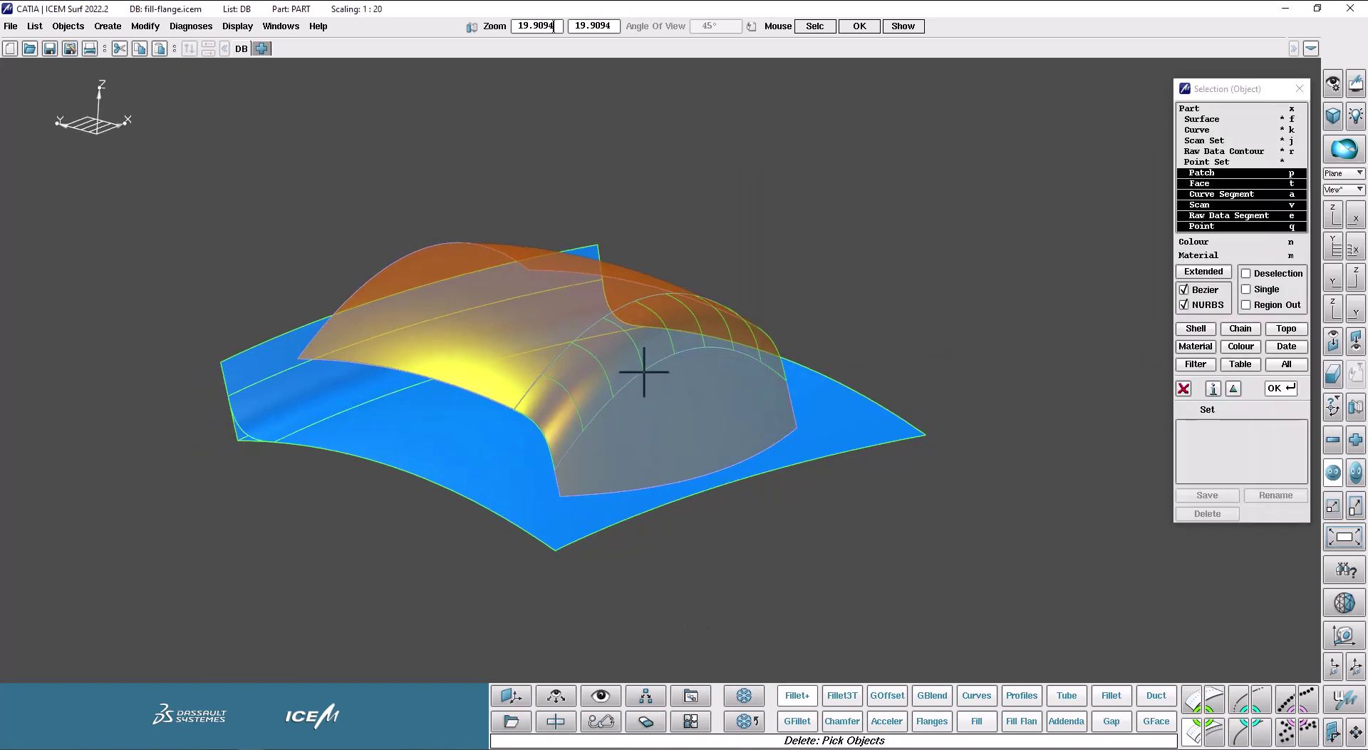
click(665, 317)
middle_click(664, 317)
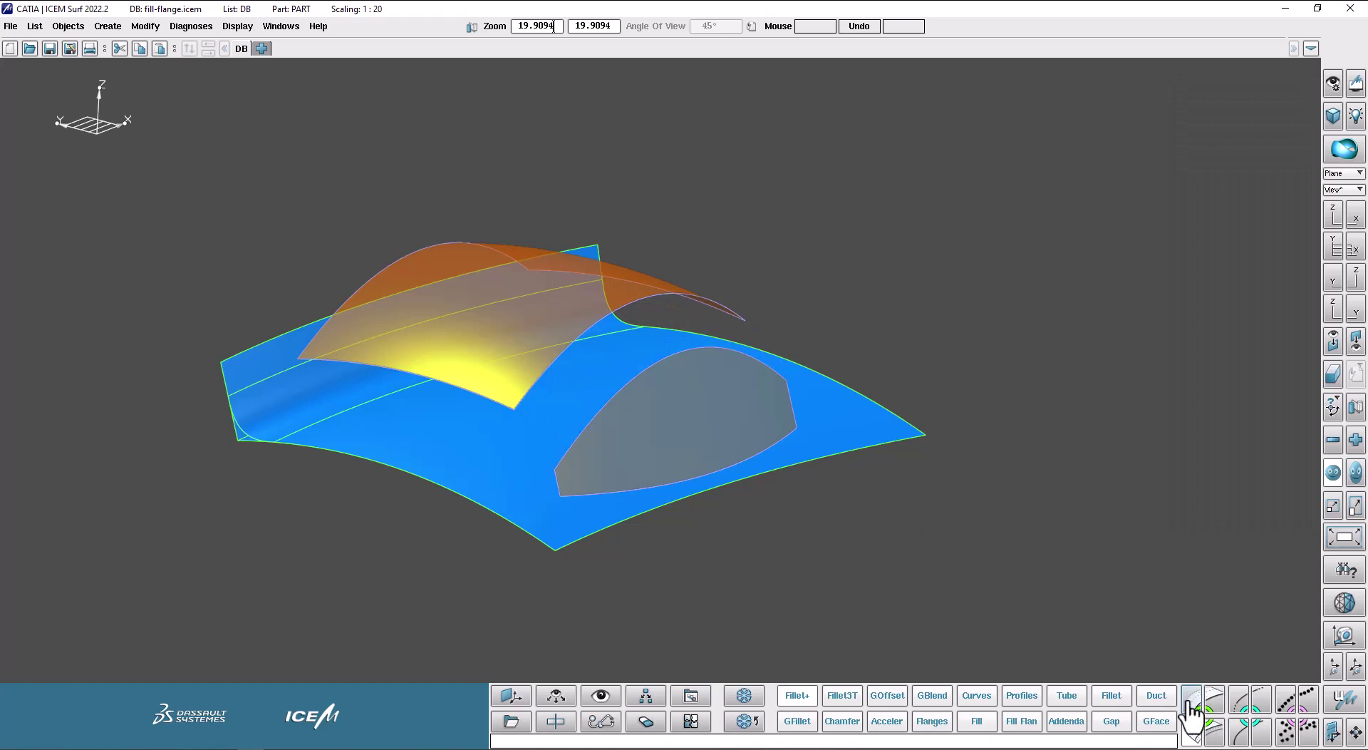
Step: Untrim the faces of the upper surface and the front flange, using the Untrim Face option
click(1211, 700)
click(1022, 721)
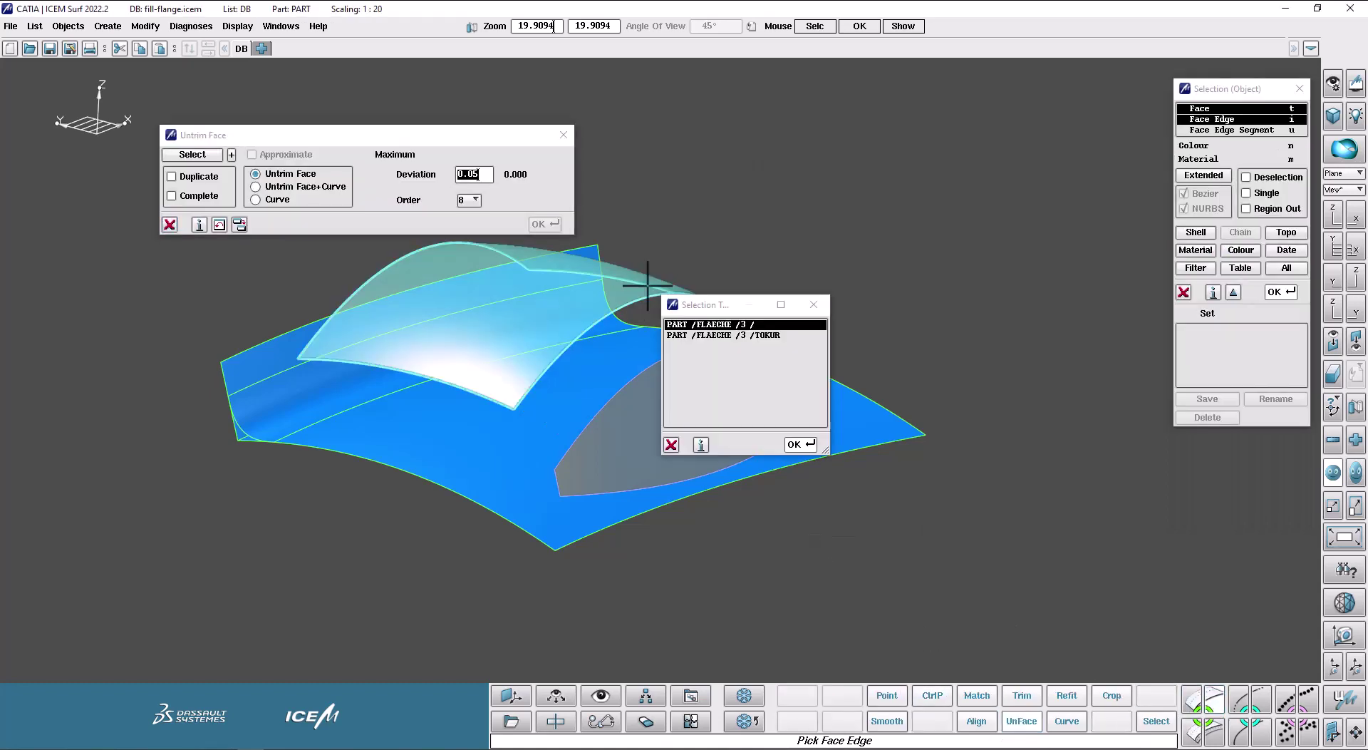
click(632, 287)
middle_click(685, 373)
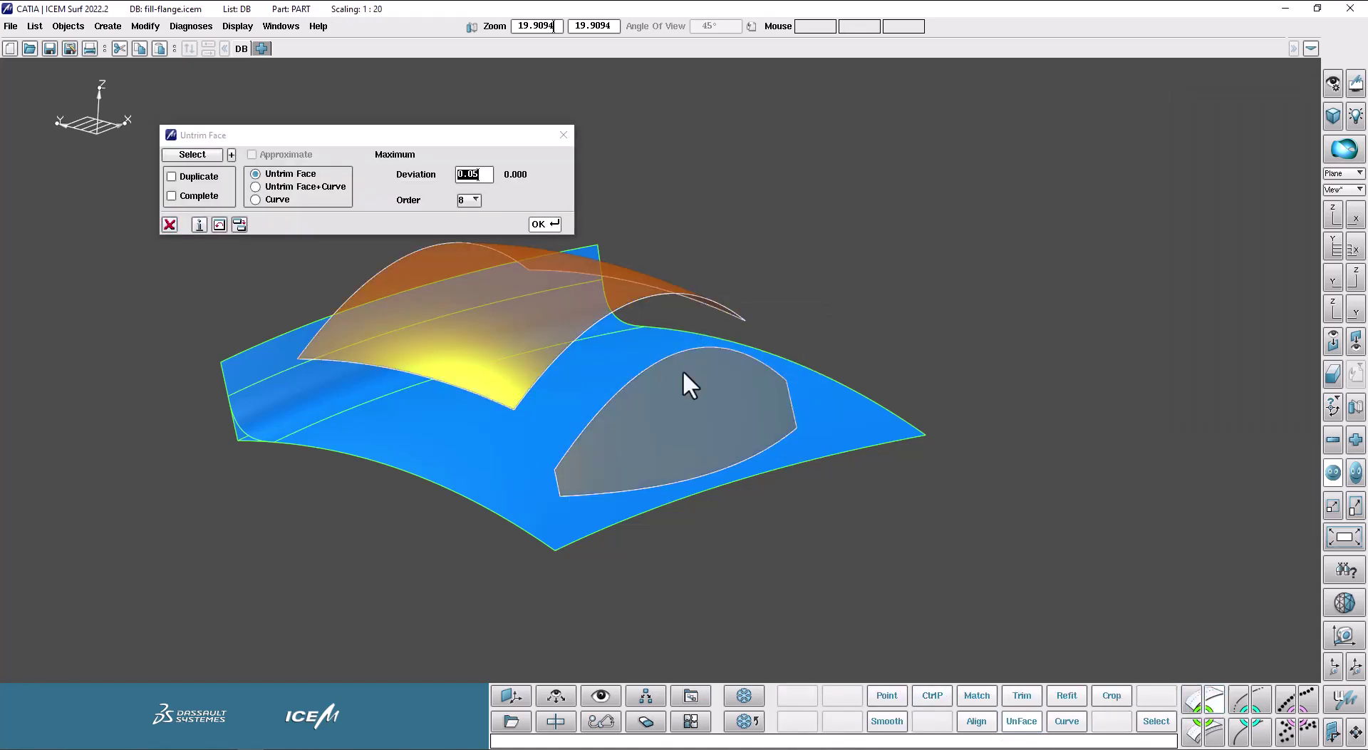
click(538, 225)
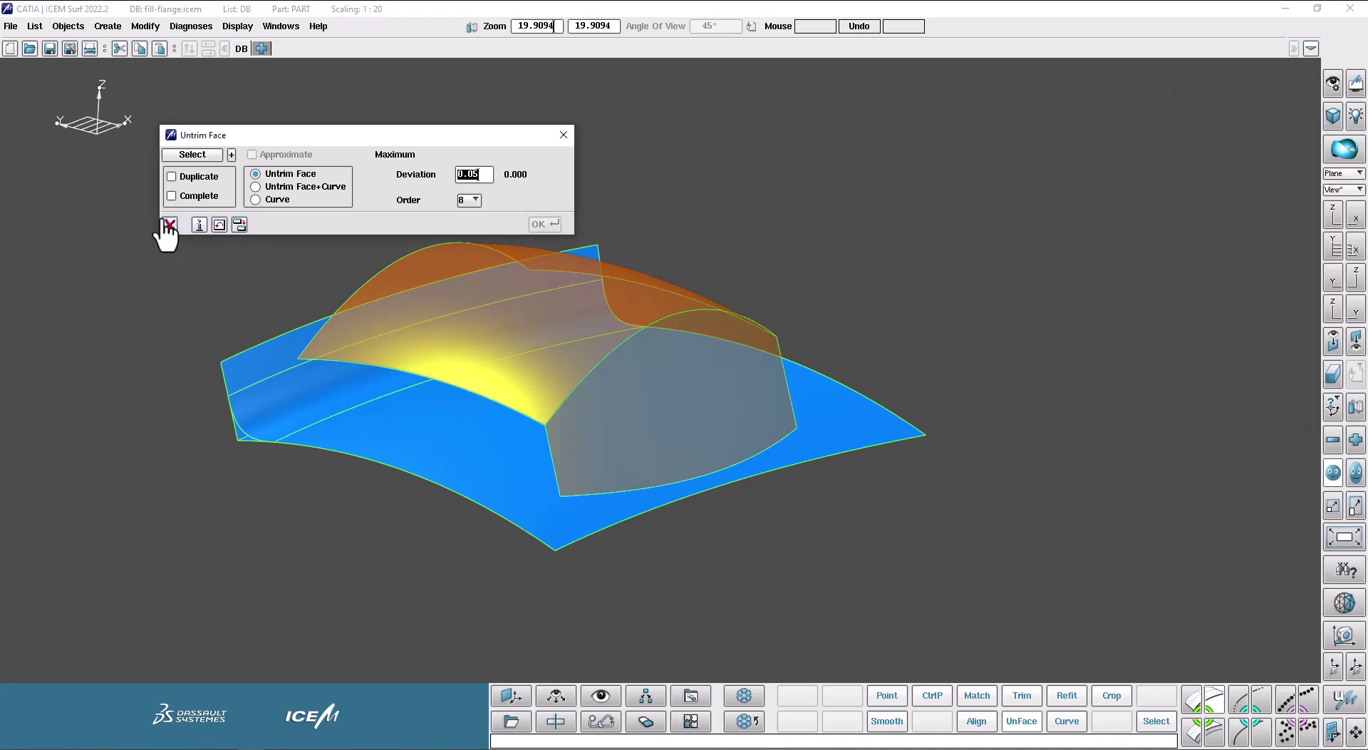
click(165, 223)
Step: Create an Advanced Fillet with chord length 500 between the upper surface and the front flange, with both limitations set to None
ctrl+drag(614, 260, 606, 268)
ctrl+shift+click(762, 219)
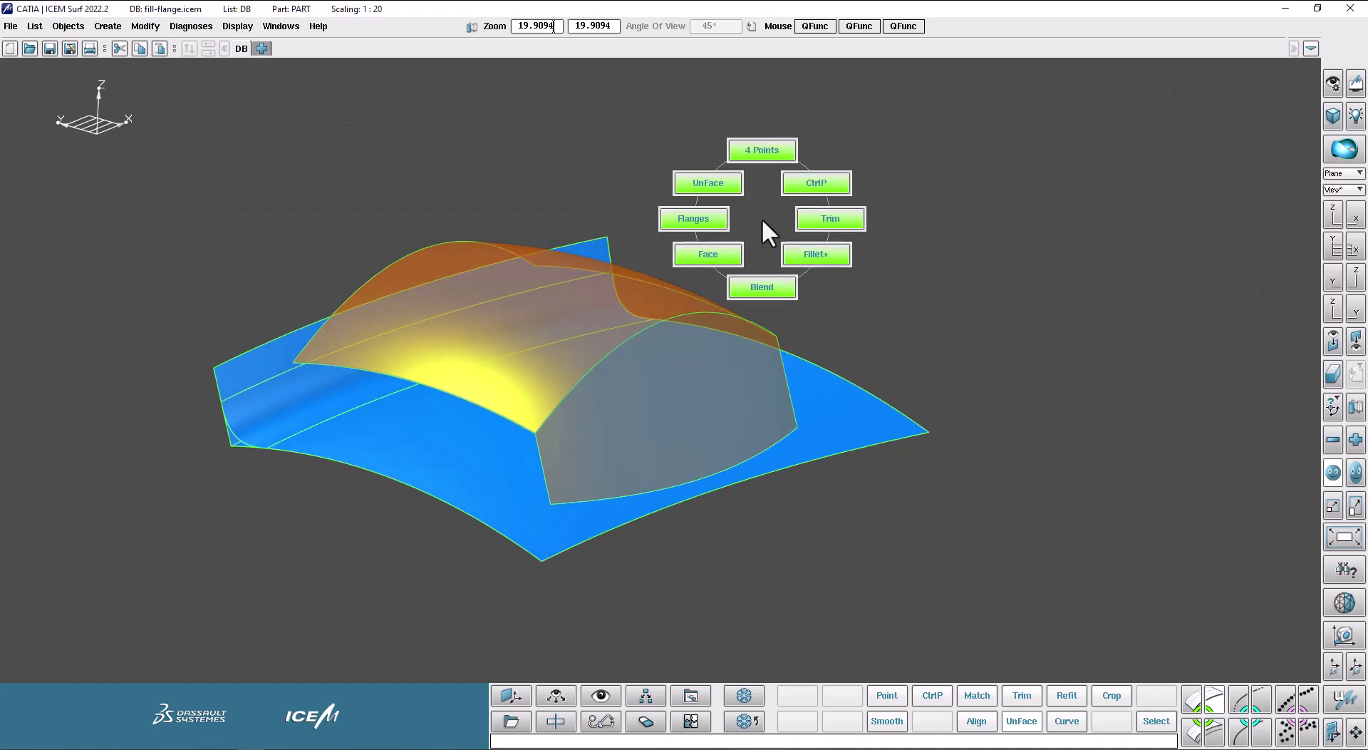
click(814, 250)
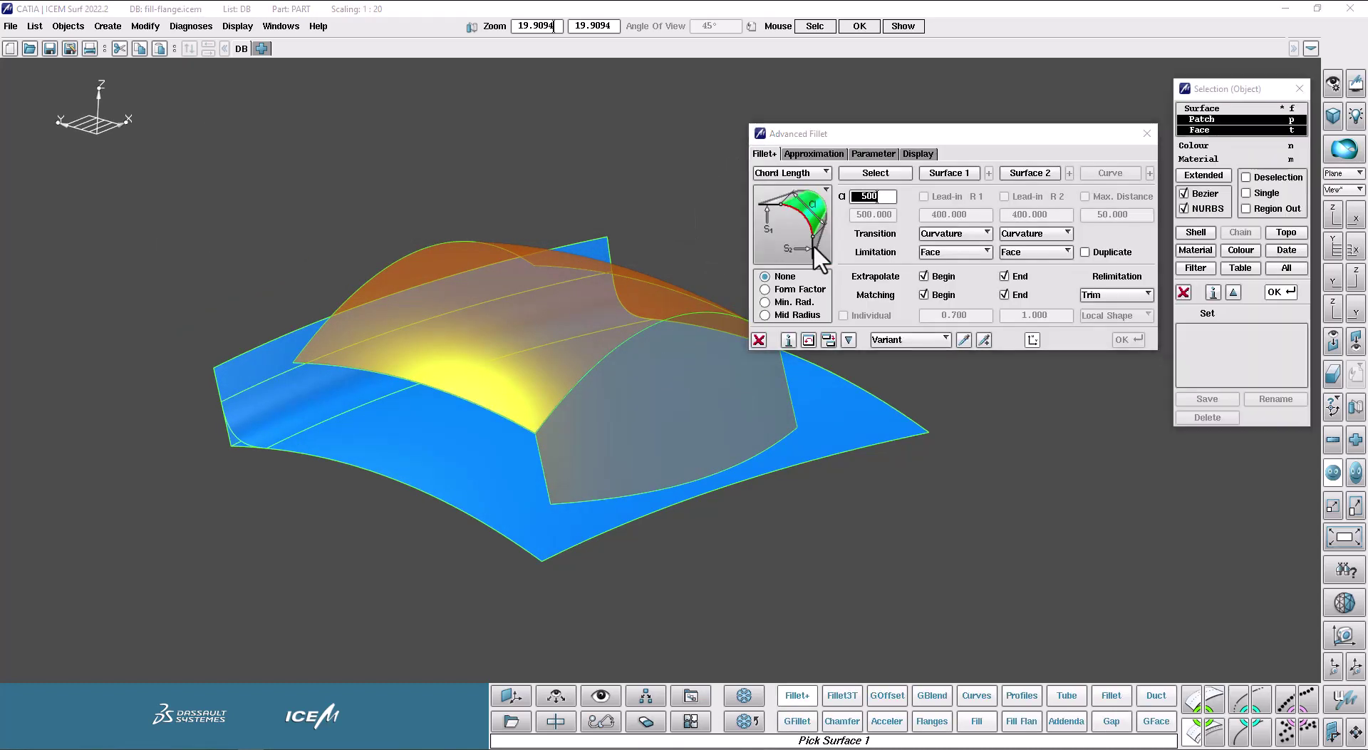
click(632, 297)
click(701, 375)
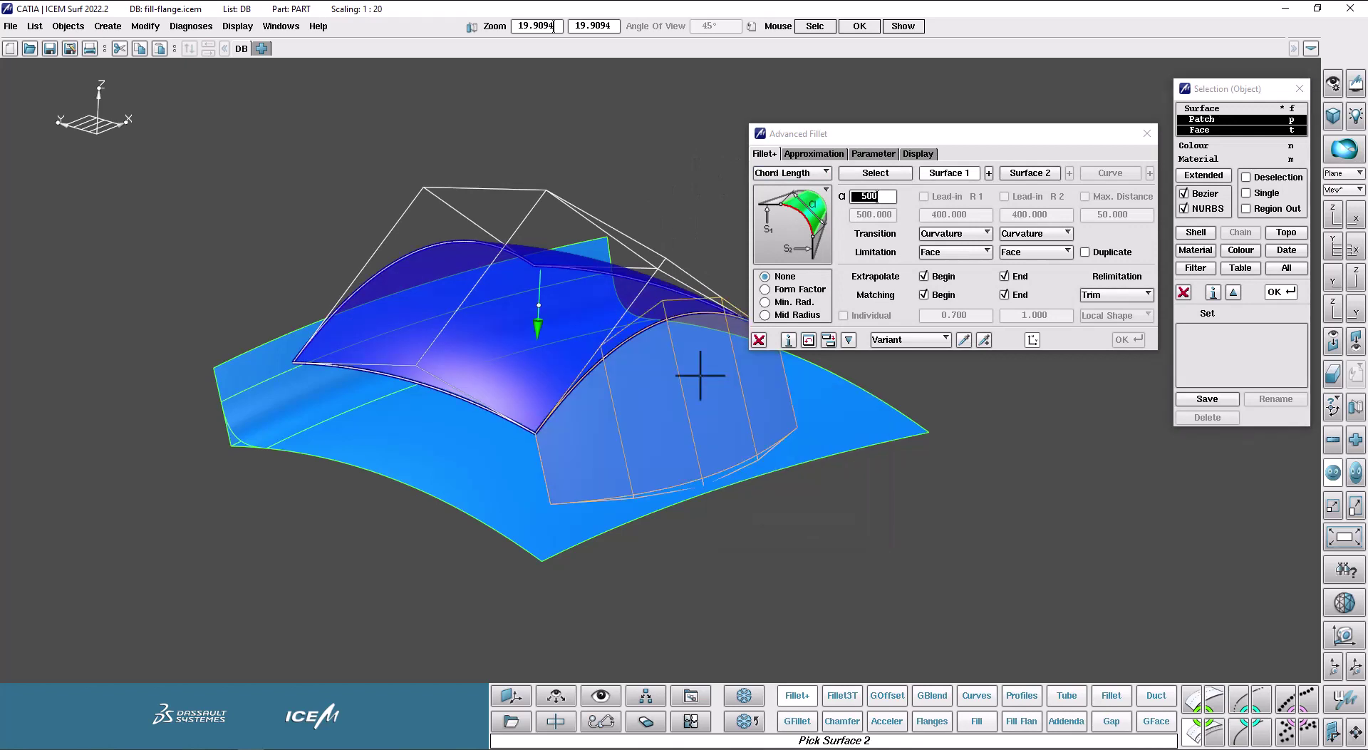
click(955, 251)
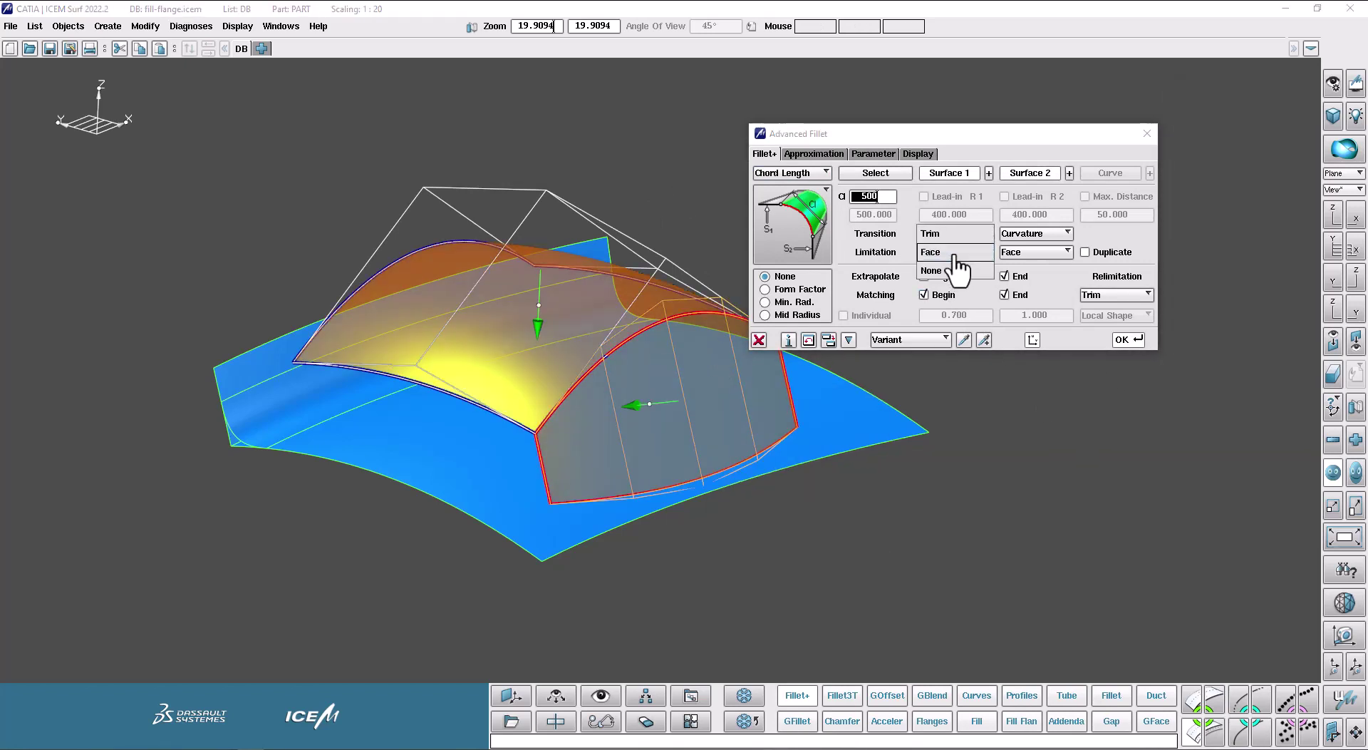
click(962, 271)
click(1027, 252)
click(1027, 271)
click(1117, 339)
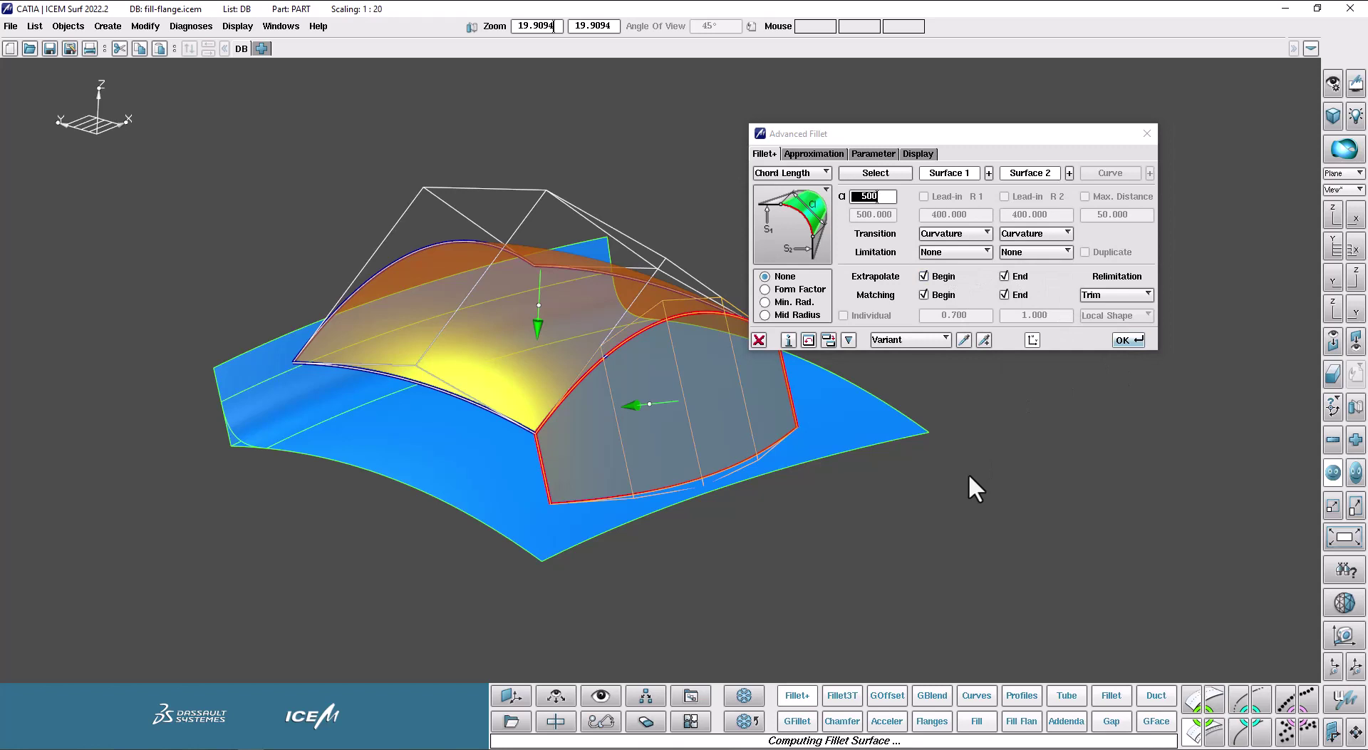
click(760, 340)
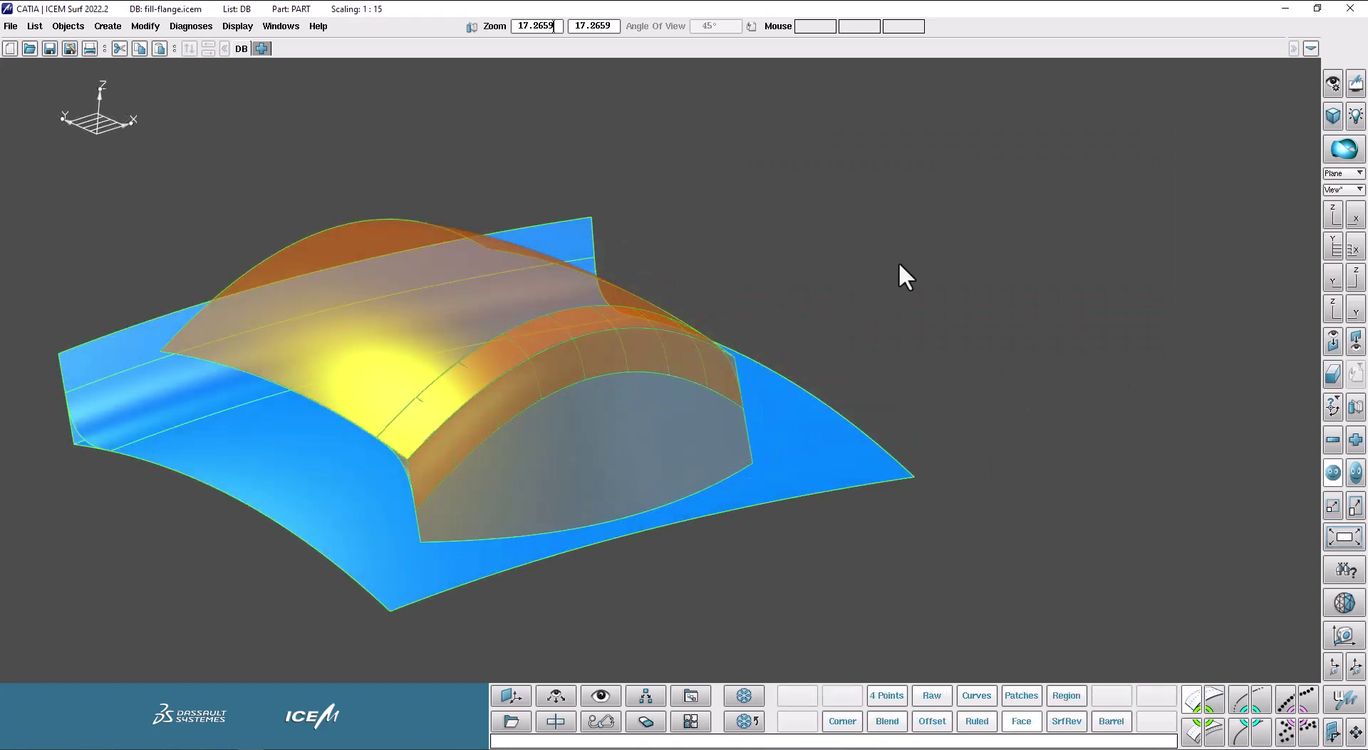
Step: Trim the front flange with the Face command, using a chain of the fillet's lower edges as limitation and keeping the lower region
drag(898, 234, 857, 261)
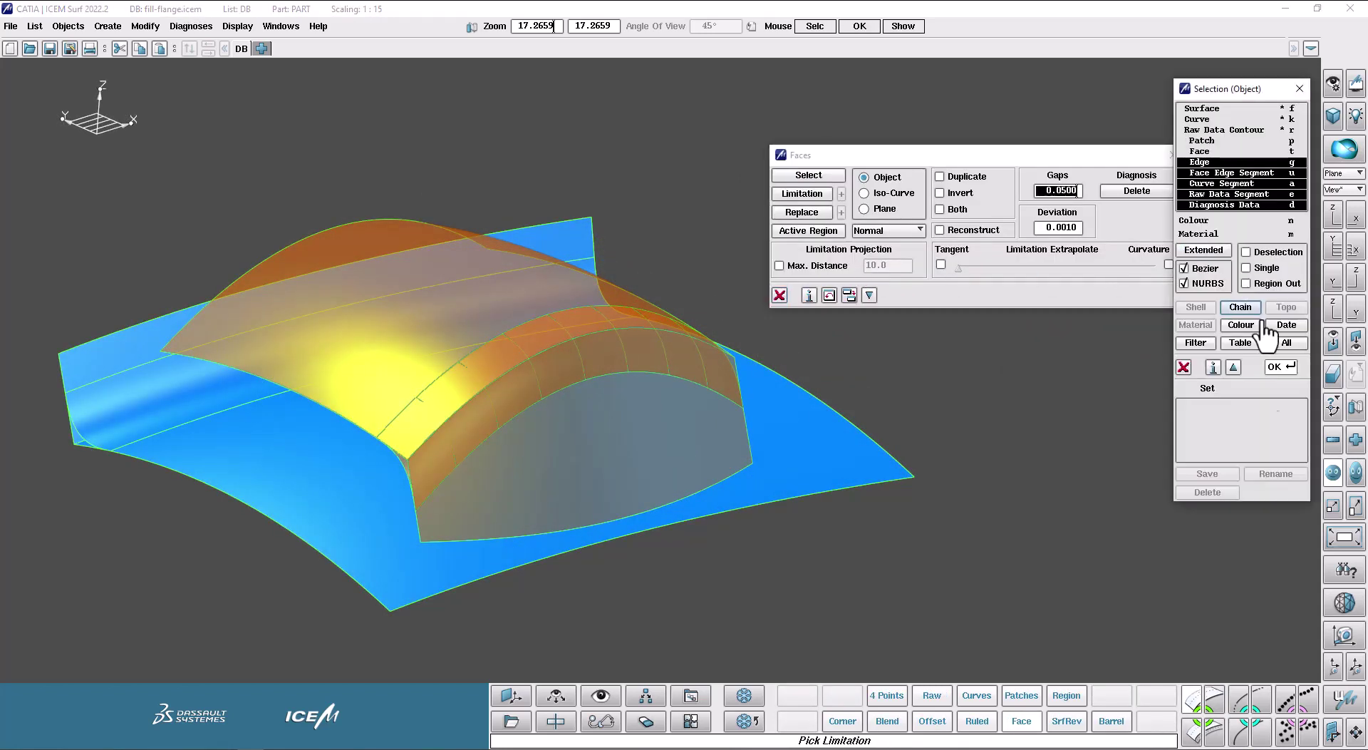
click(1241, 308)
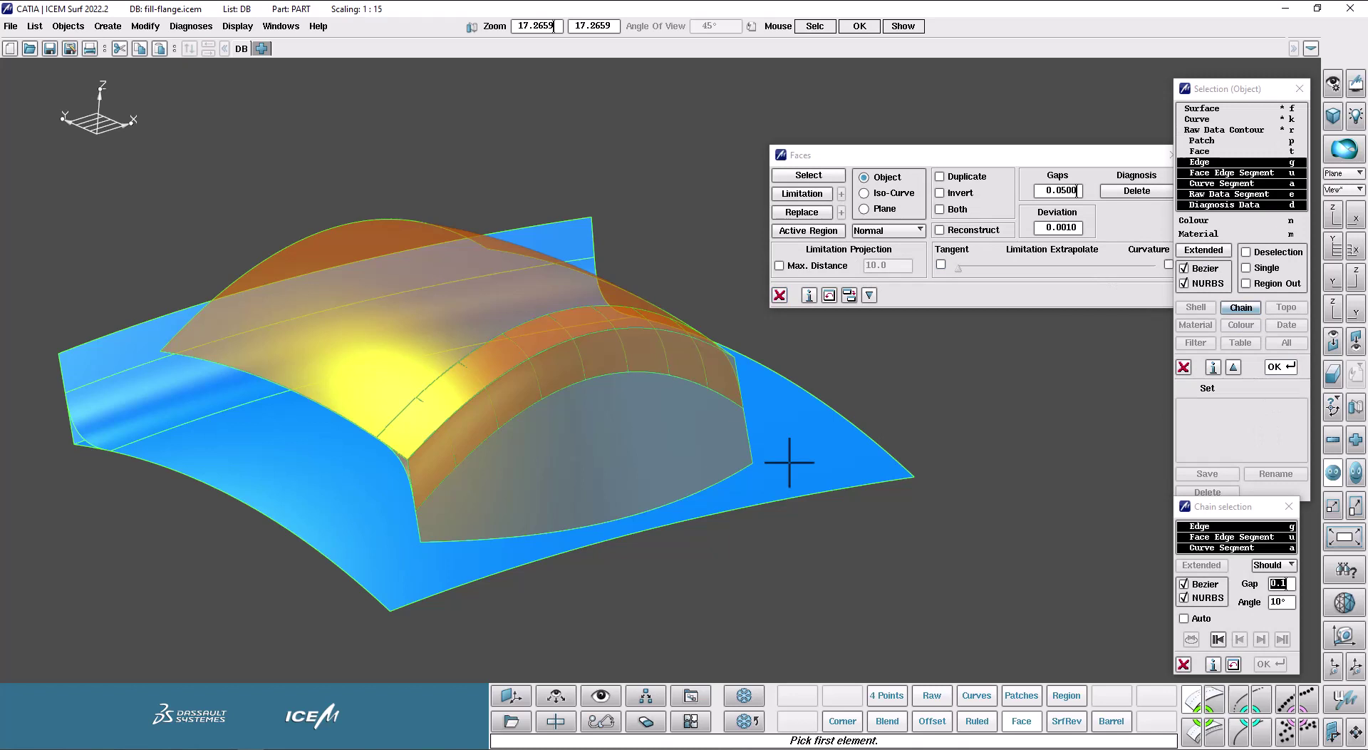
click(455, 476)
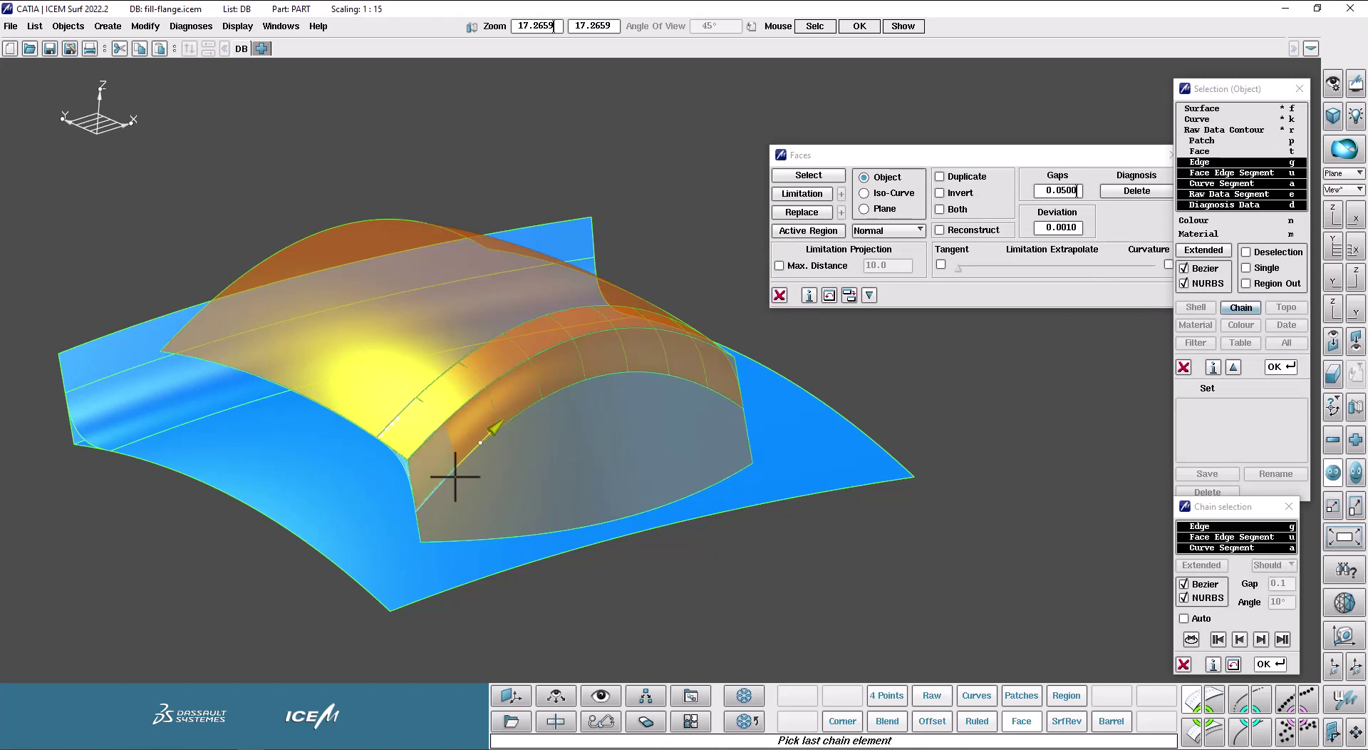
click(718, 394)
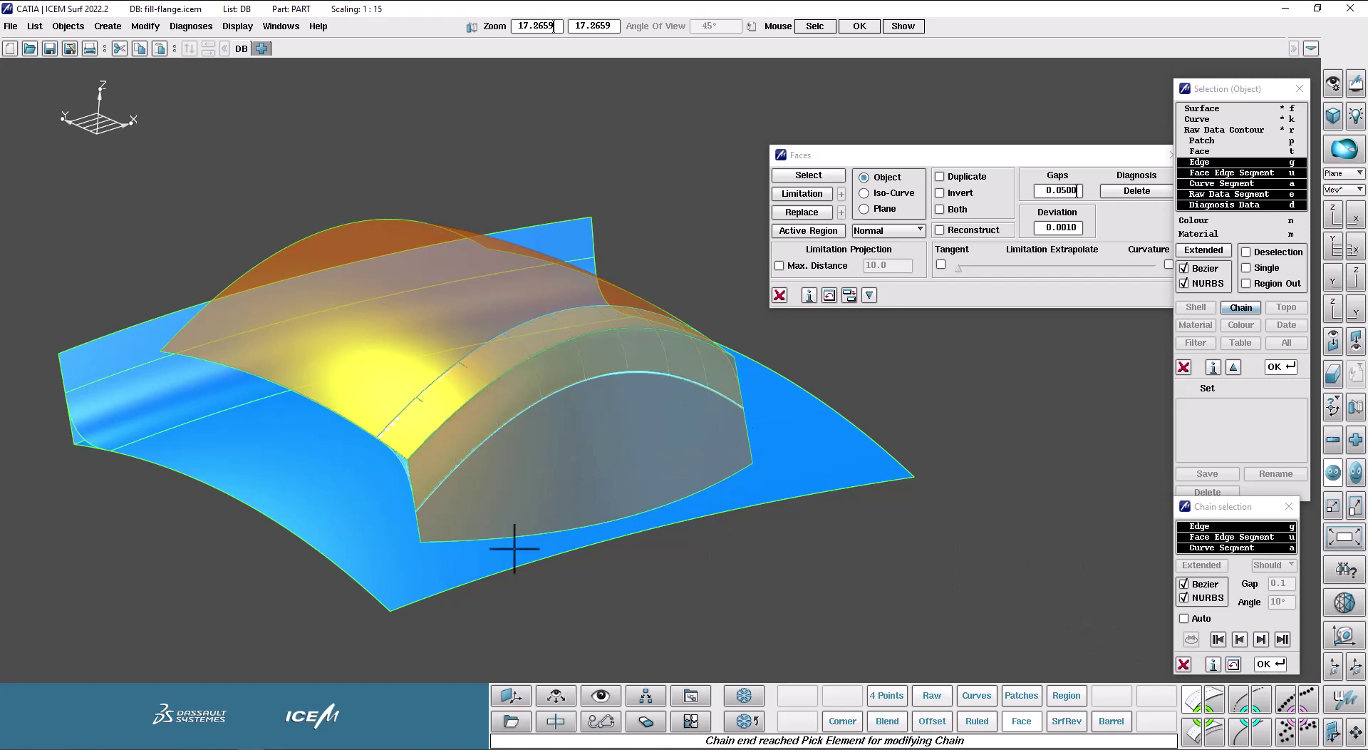
click(1270, 664)
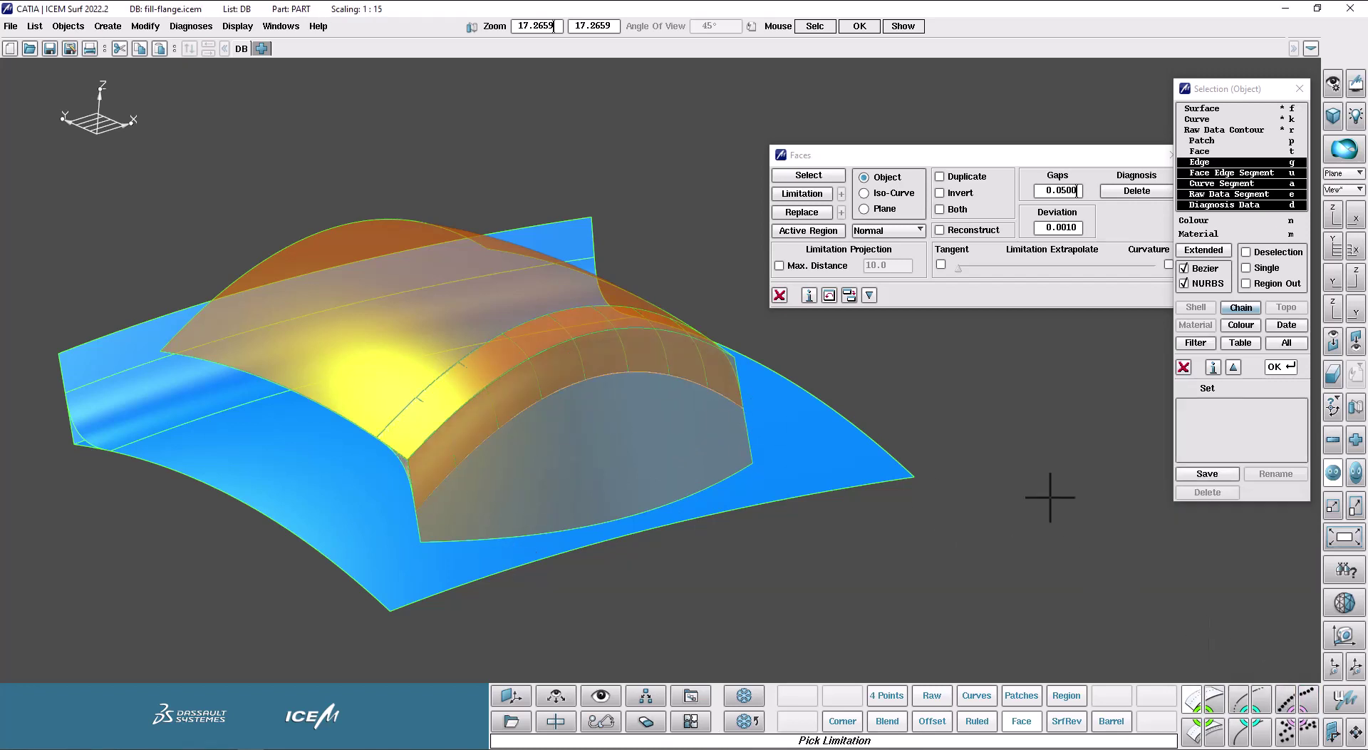
click(617, 431)
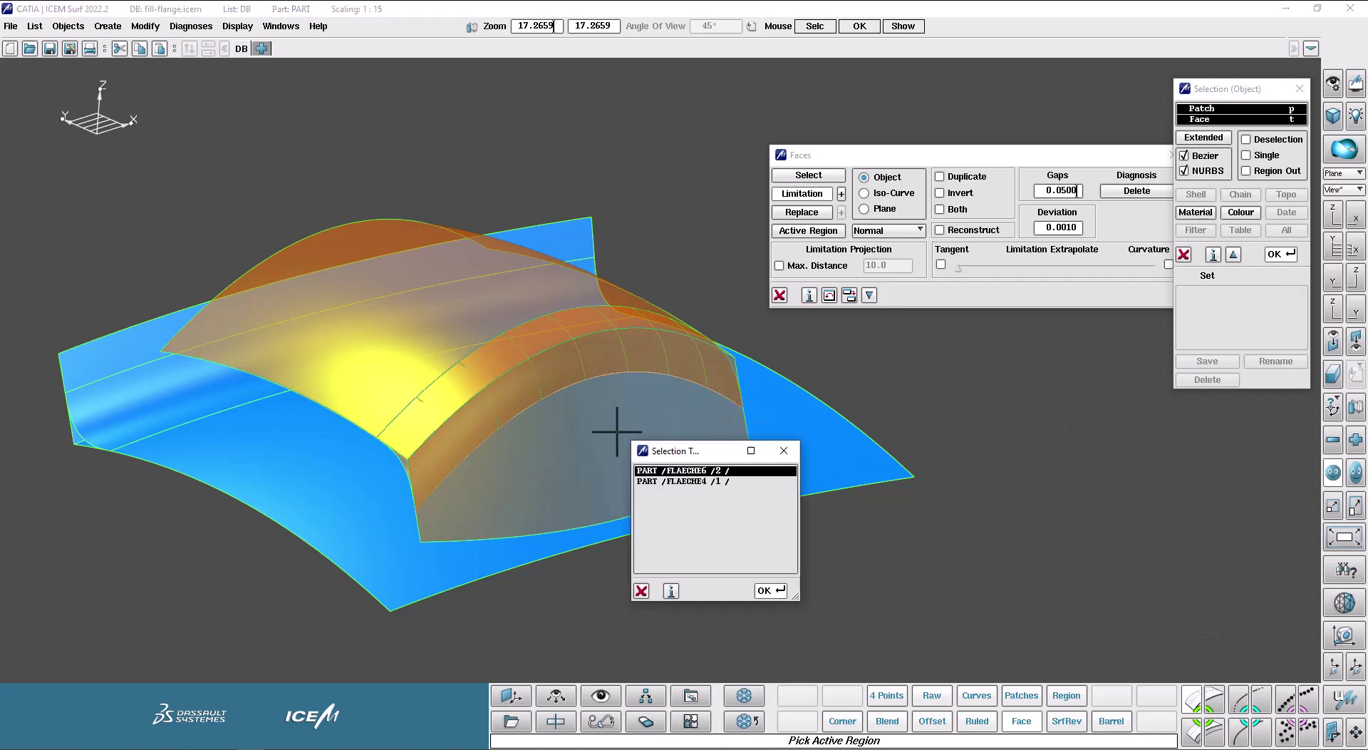
middle_click(616, 431)
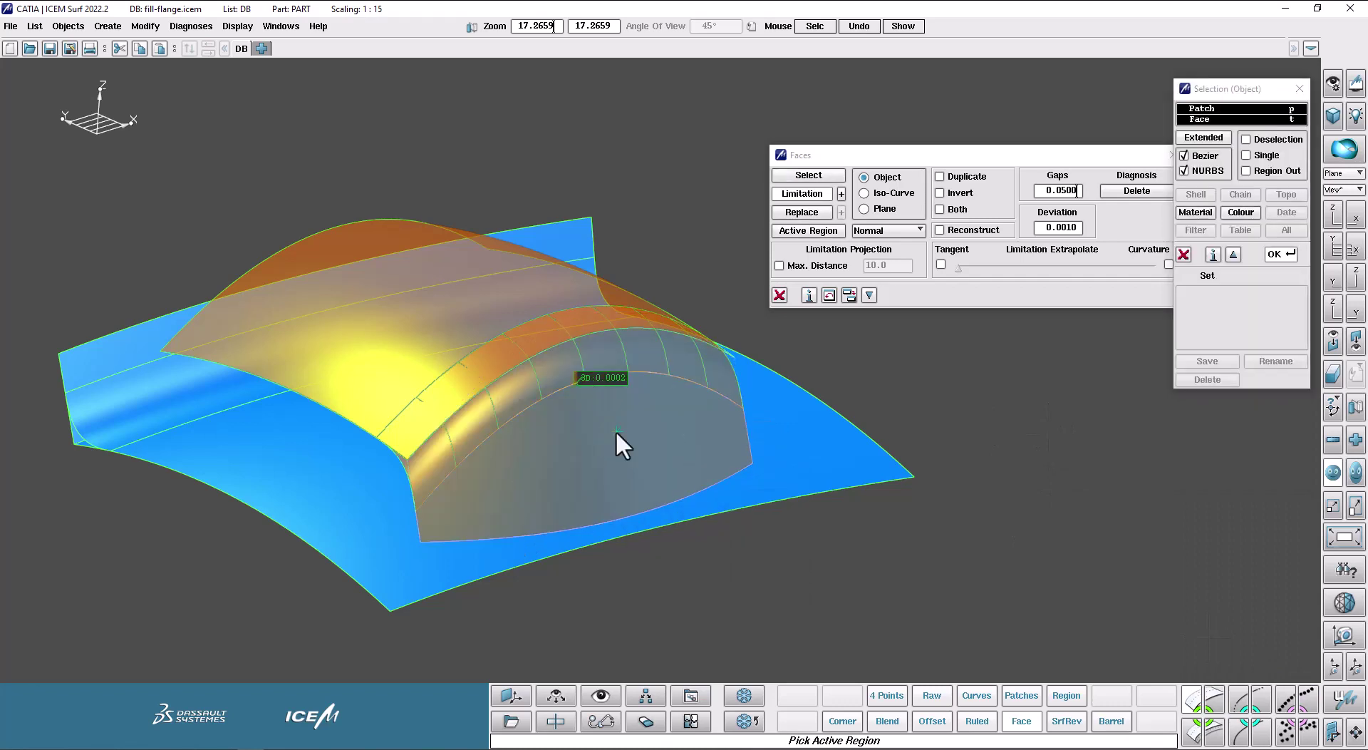
click(781, 296)
Step: Check in Advanced Fillet whether the front fillet can be picked for parameter retrieval with the flange trimmed as a face
drag(723, 312, 1243, 601)
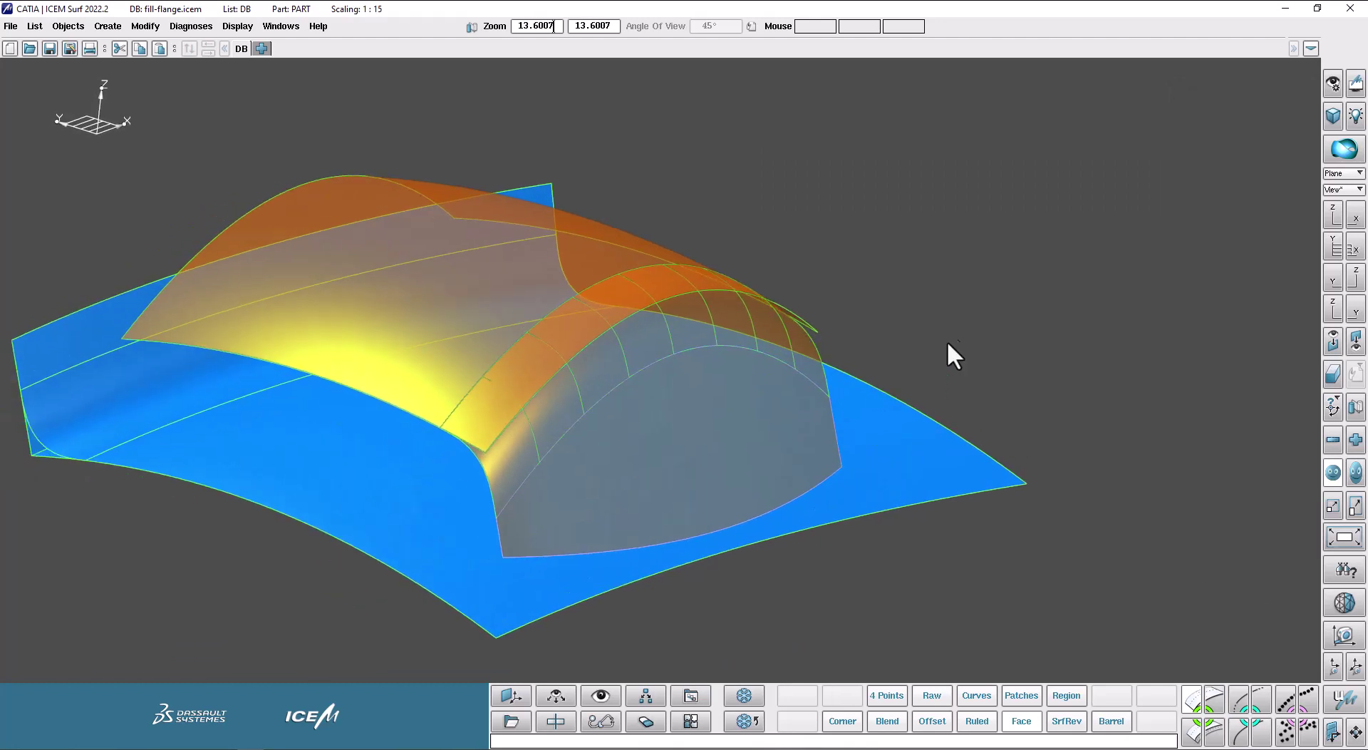
ctrl+shift+drag(956, 306, 1012, 337)
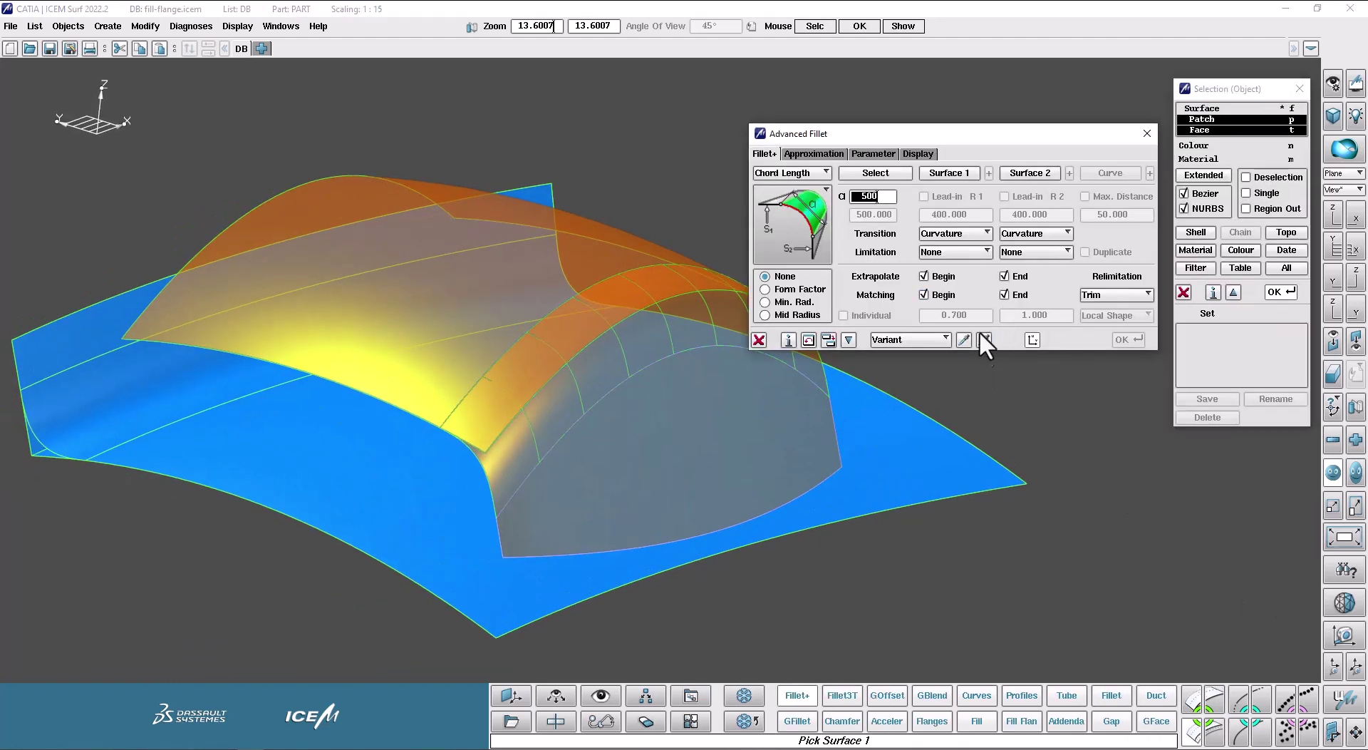
click(985, 339)
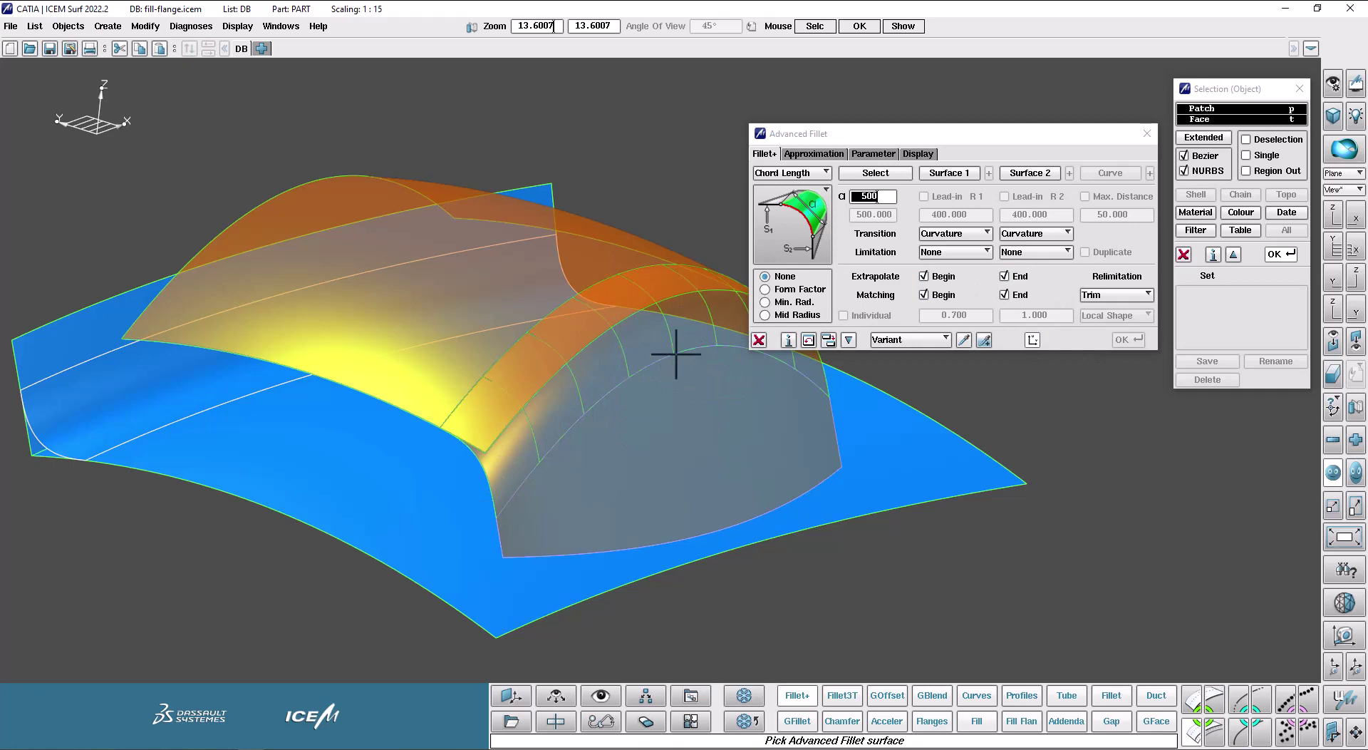
click(759, 340)
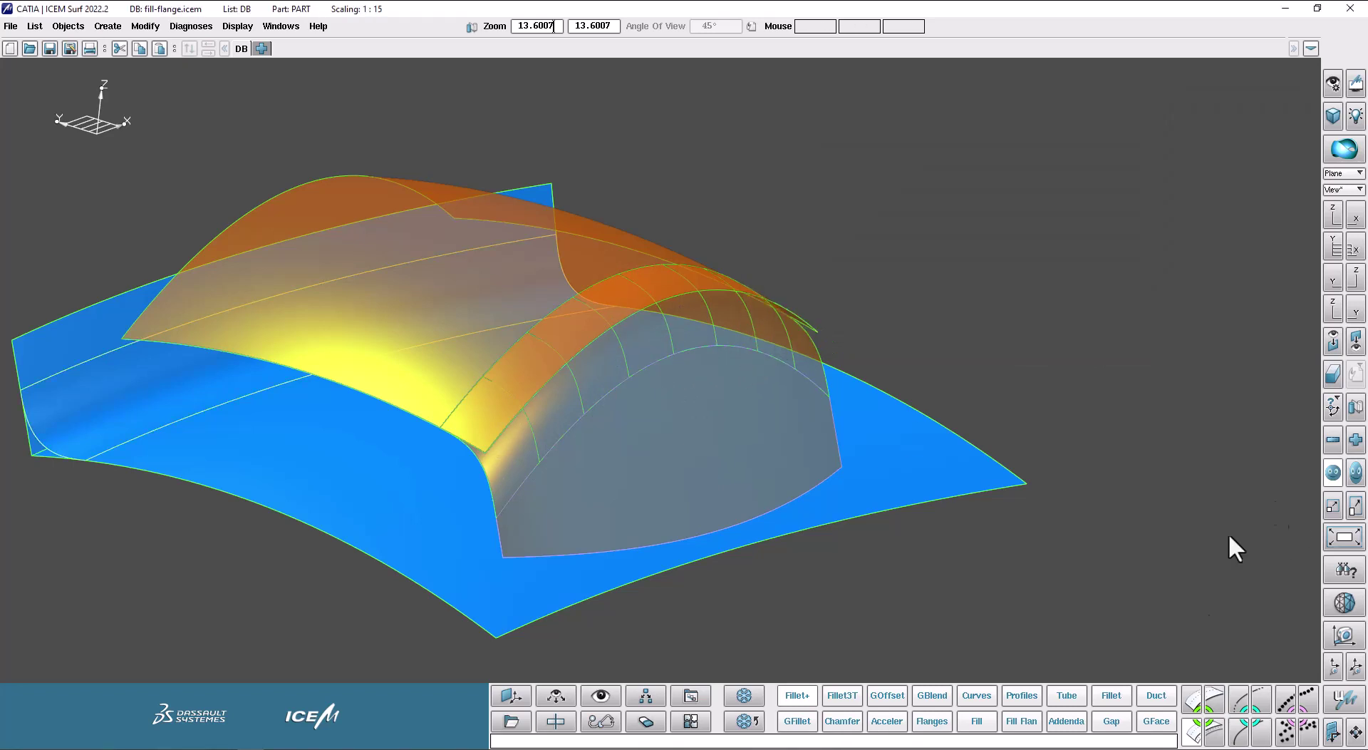
Step: Untrim the front flange's face to restore its full patch
click(1213, 702)
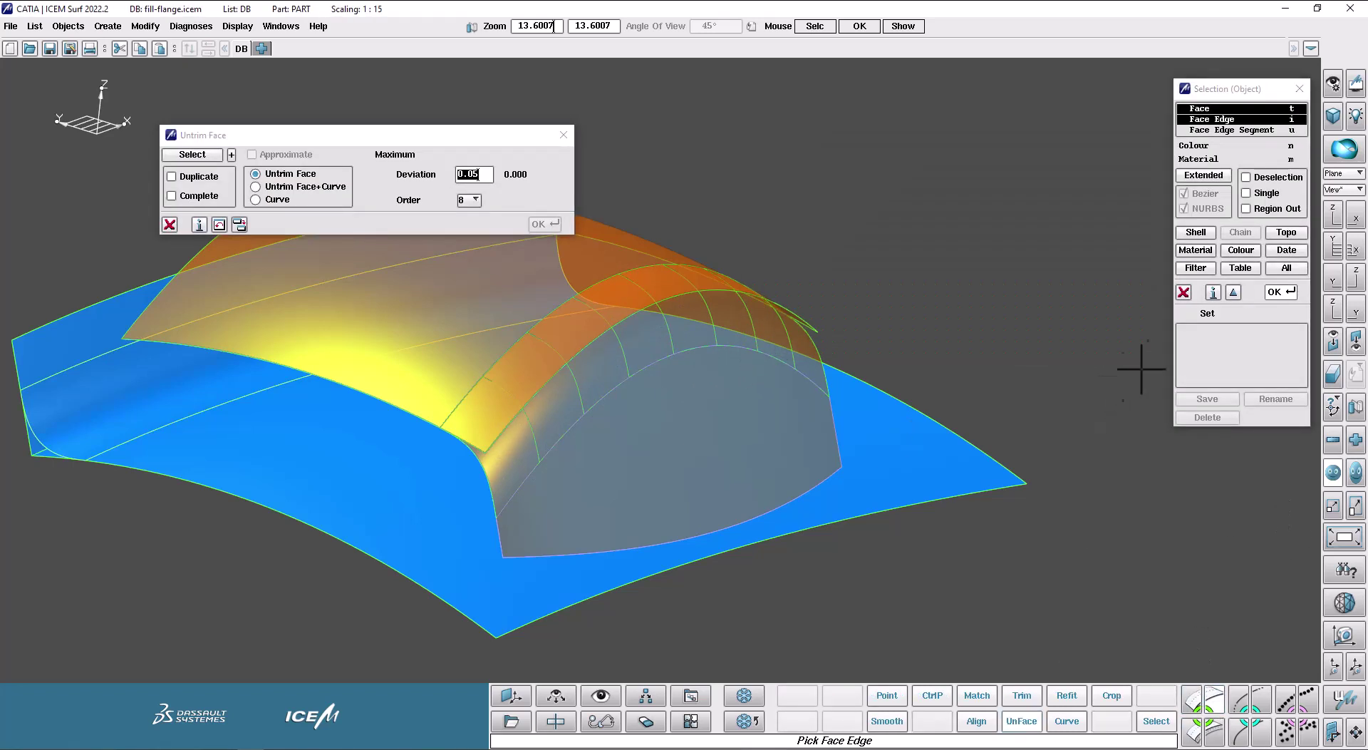
click(736, 421)
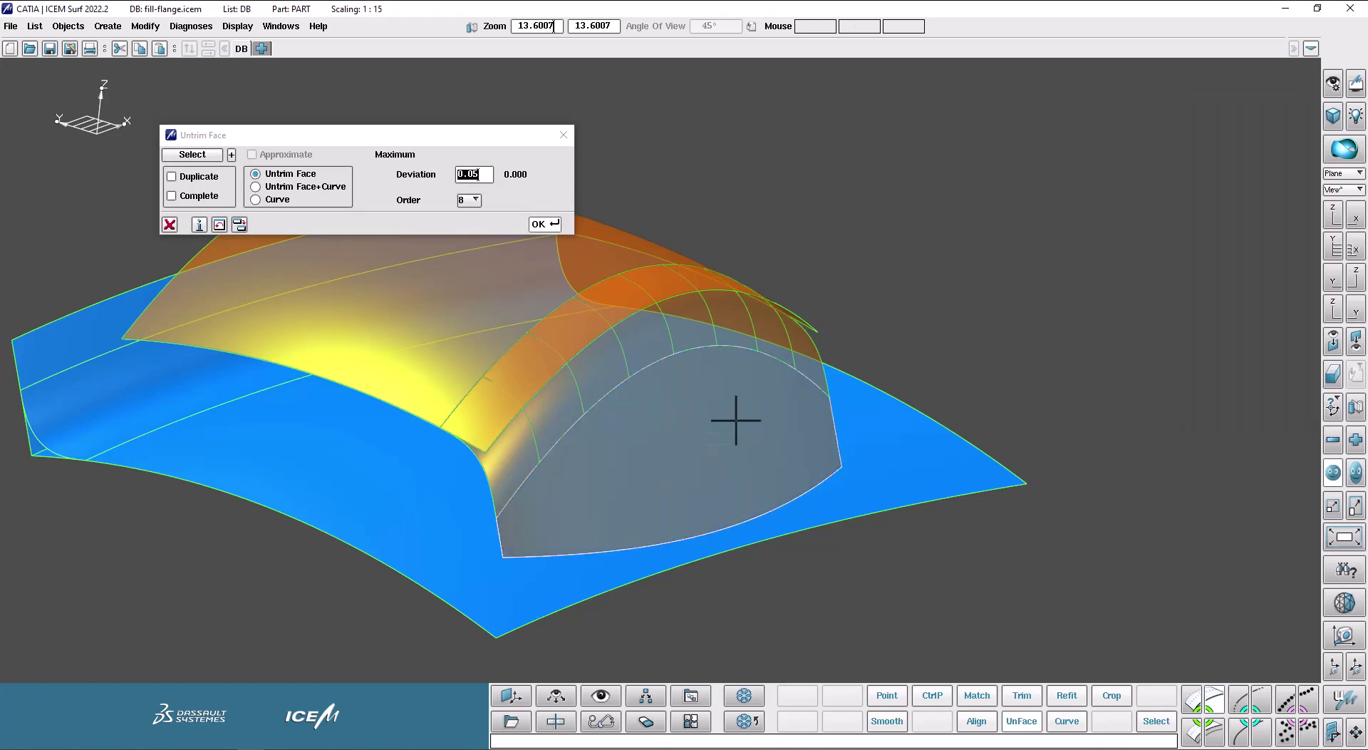
click(545, 224)
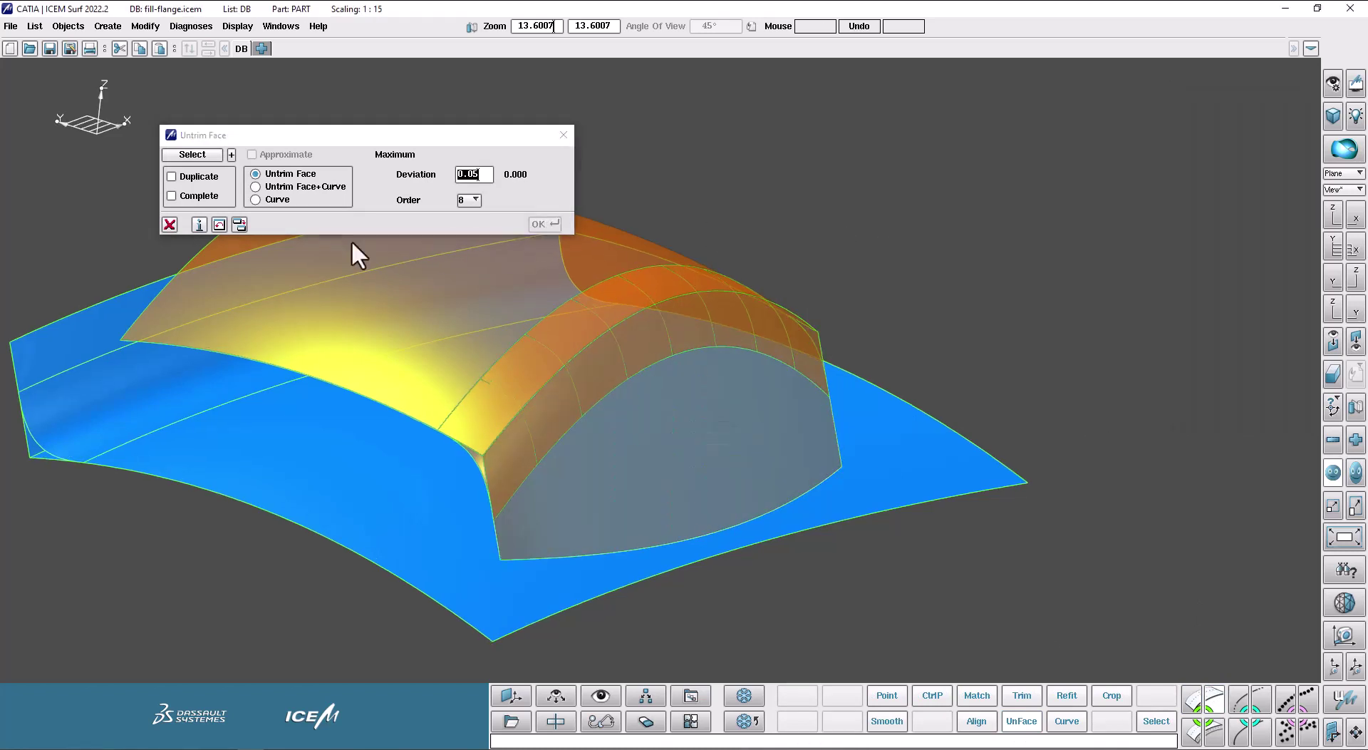
click(171, 224)
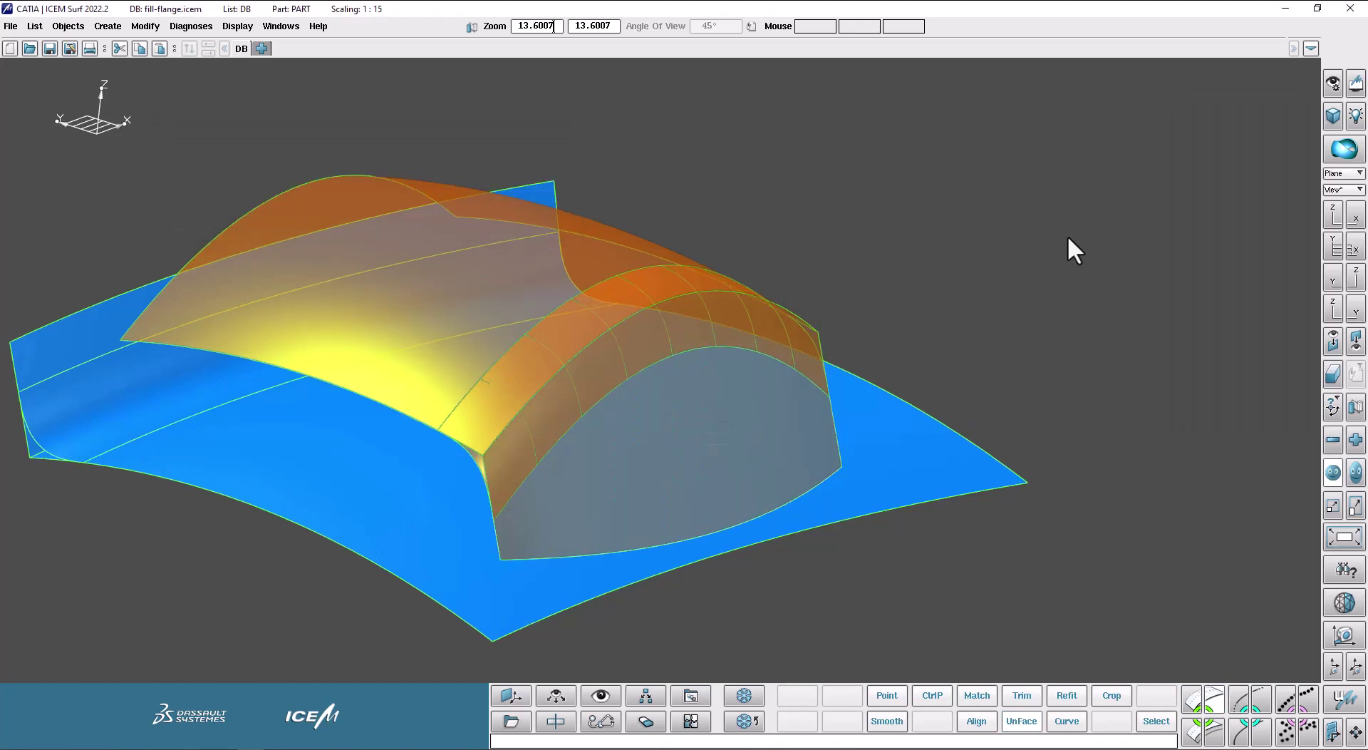
Step: Start Advanced Fillet and retrieve the parameters of the front fillet between the upper surface and the flange
key(space)
key(space)
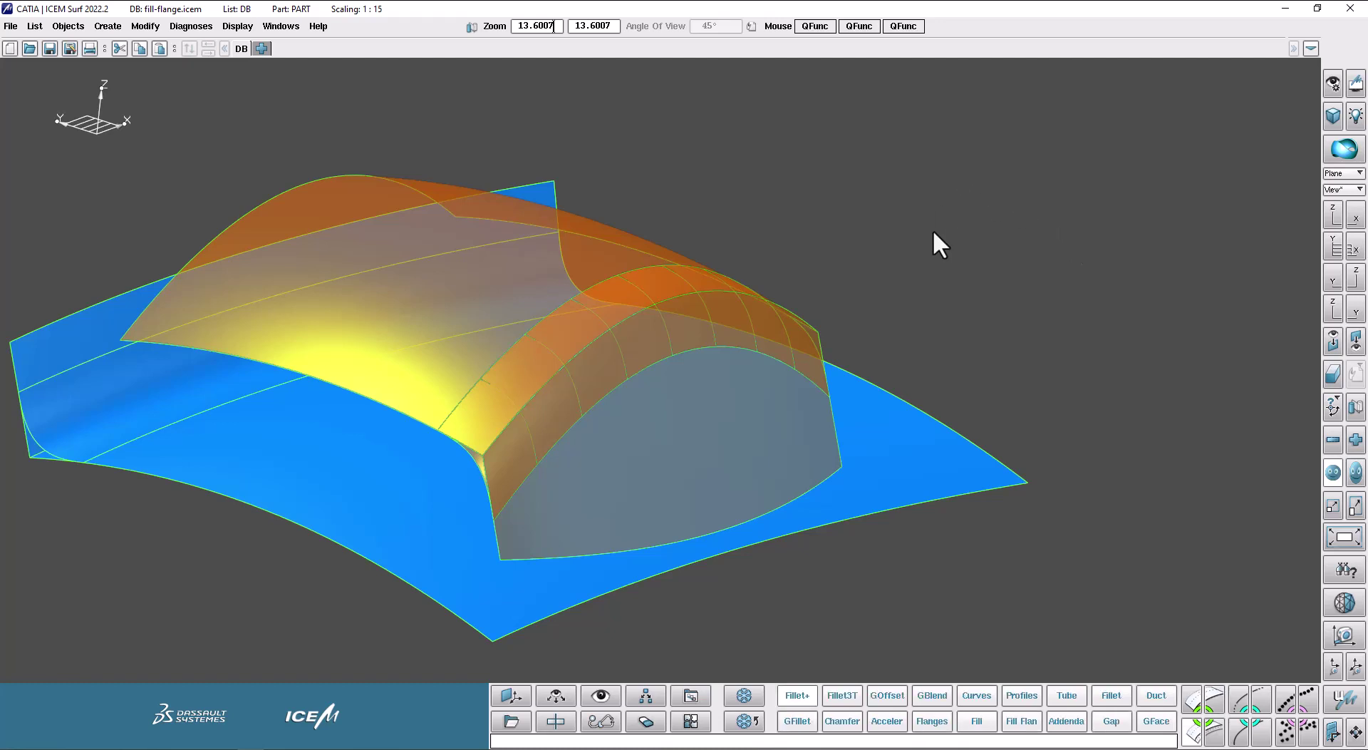
drag(933, 229, 982, 259)
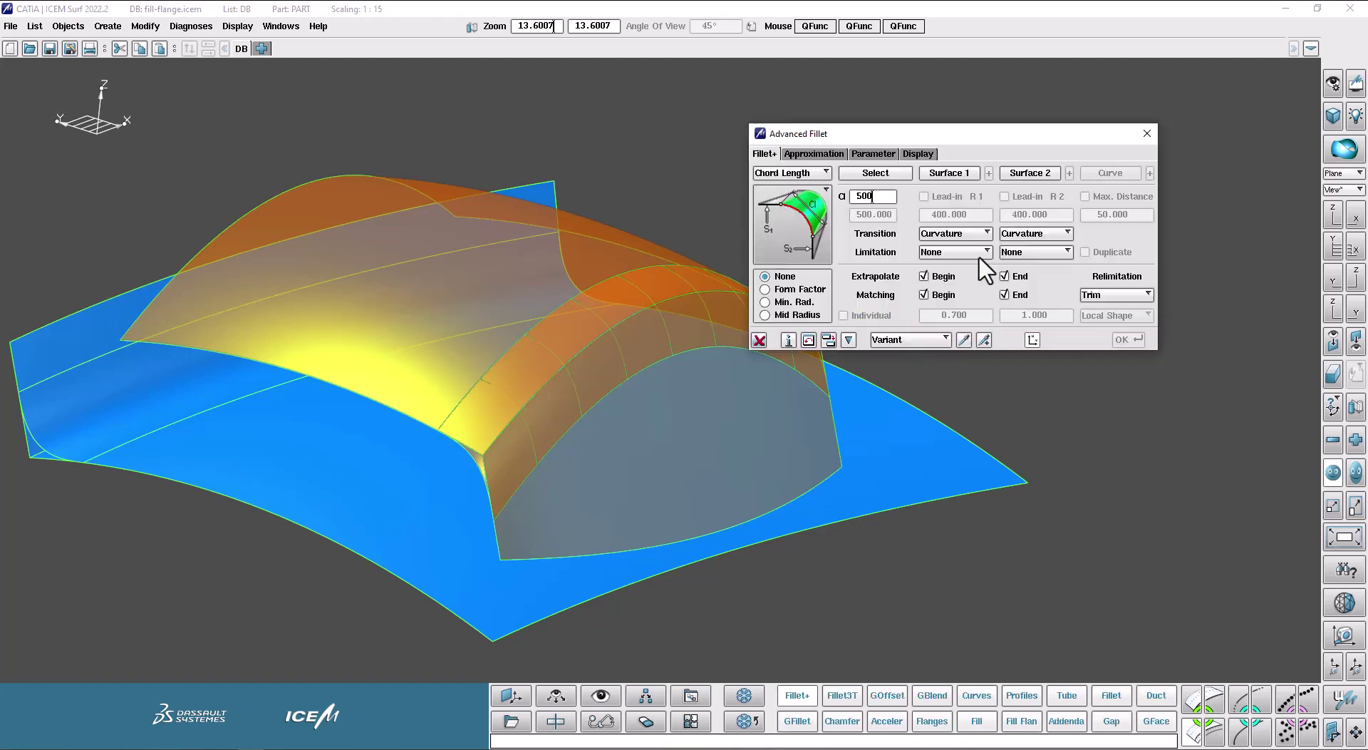
click(984, 339)
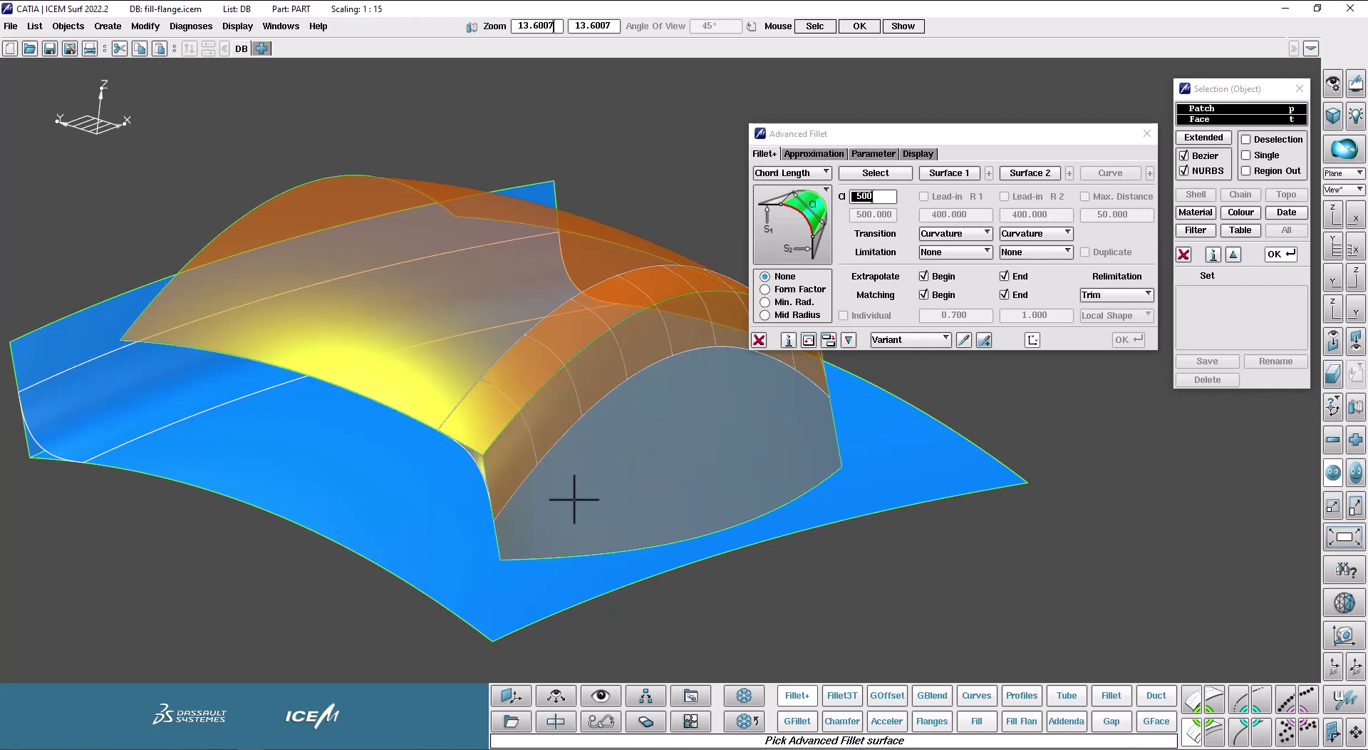
click(575, 407)
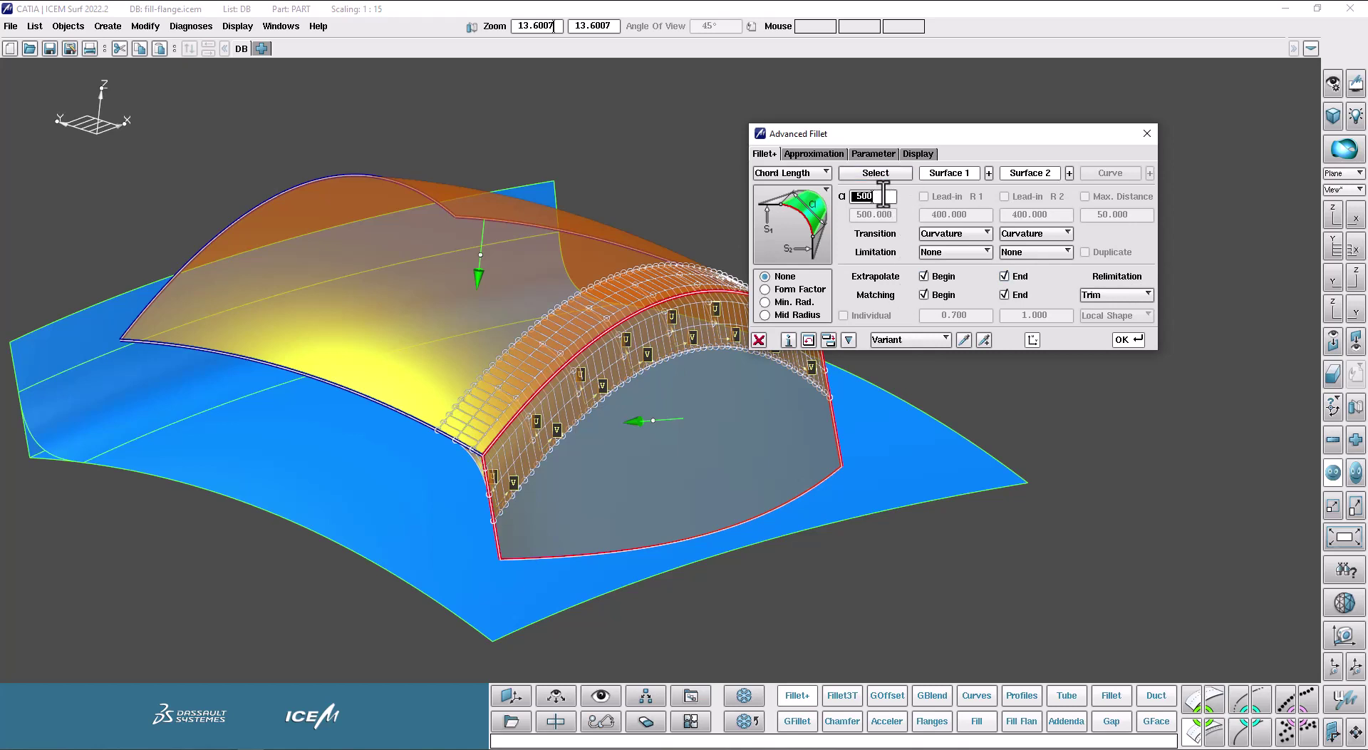
Step: Set the retrieved front fillet's chord length to 350 and both transitions to Tangent, recalculate it, and finish the fillet
text(35)
click(941, 233)
click(945, 216)
click(1030, 233)
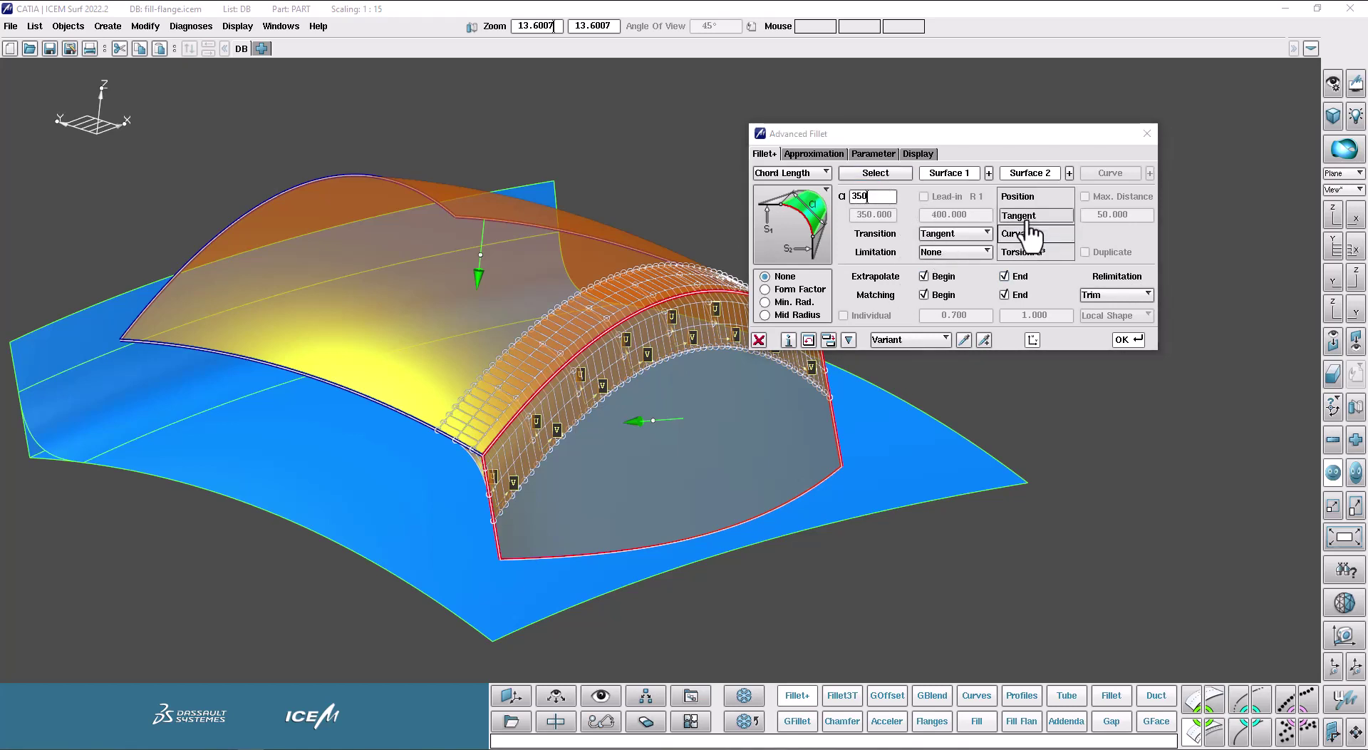
click(1027, 216)
click(1129, 340)
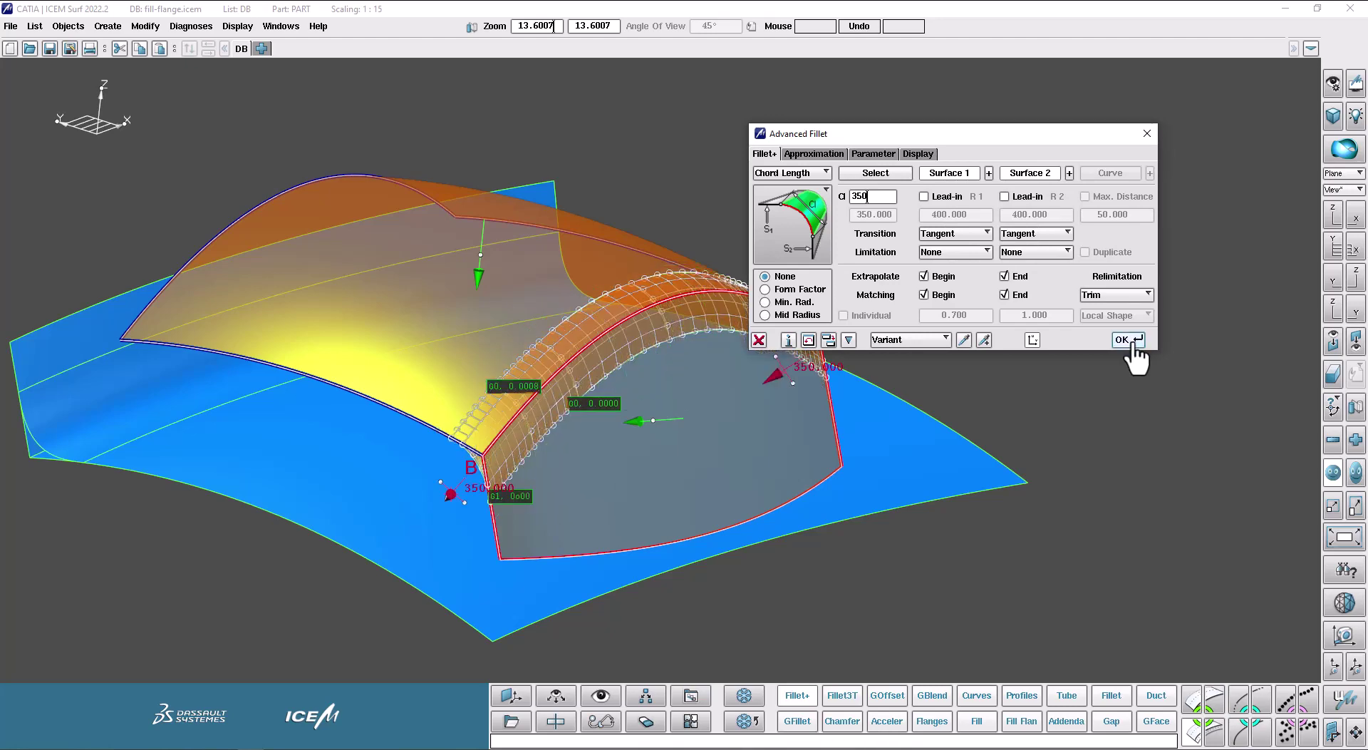
click(759, 340)
ctrl+drag(845, 272, 799, 299)
ctrl+right_drag(799, 300, 777, 308)
ctrl+drag(778, 308, 787, 279)
ctrl+middle_drag(720, 409, 774, 409)
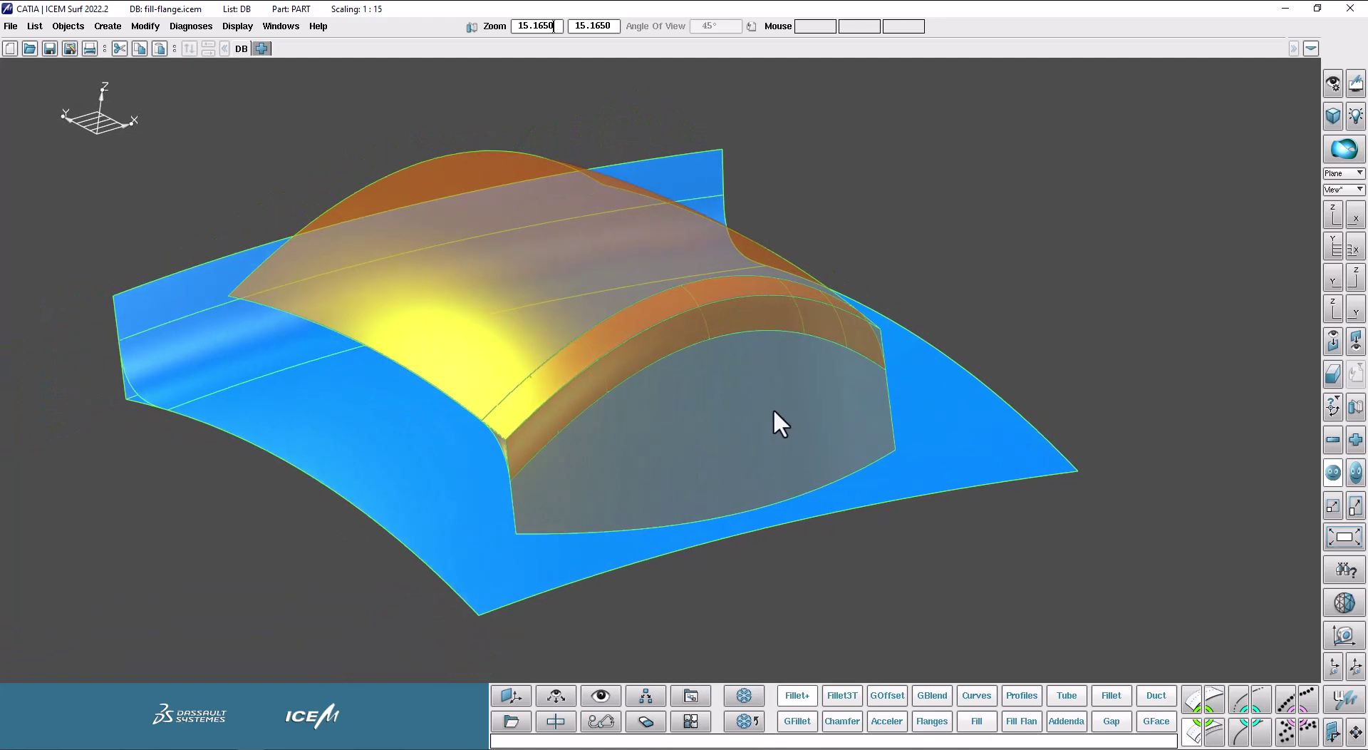